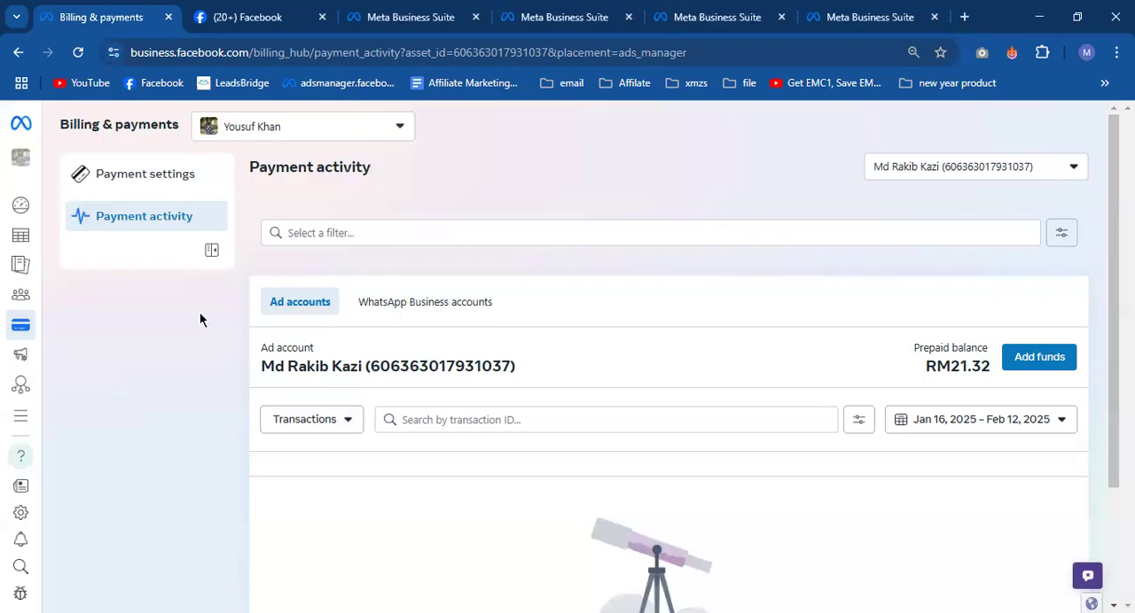
- Open the payment settings under Billing & payments and review the current ad account's available funds and payment method
mouse_move(38, 293)
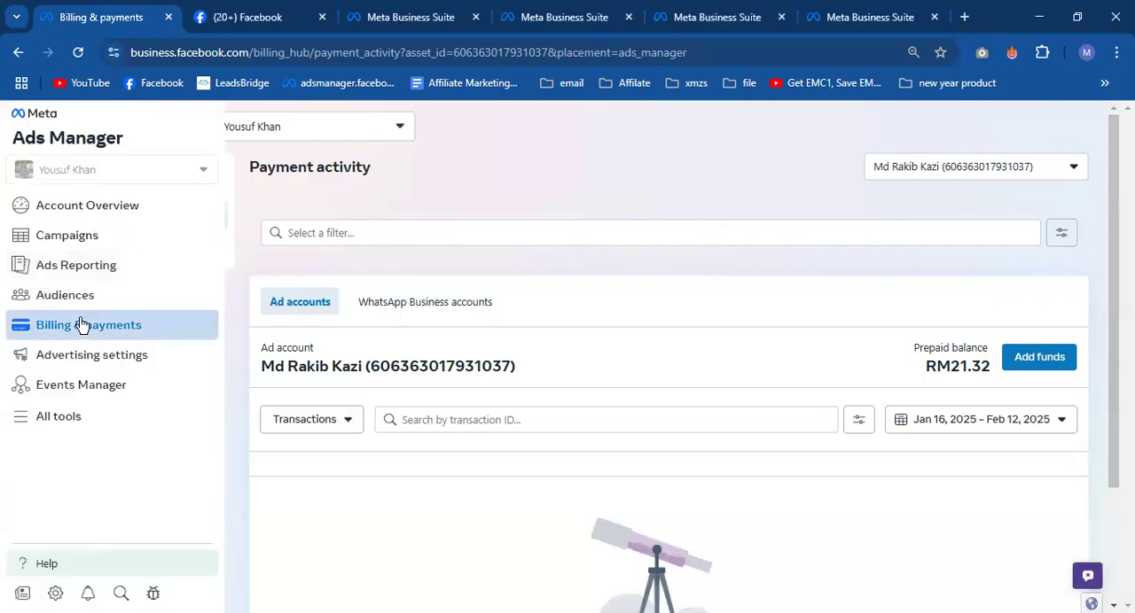
left_click(133, 328)
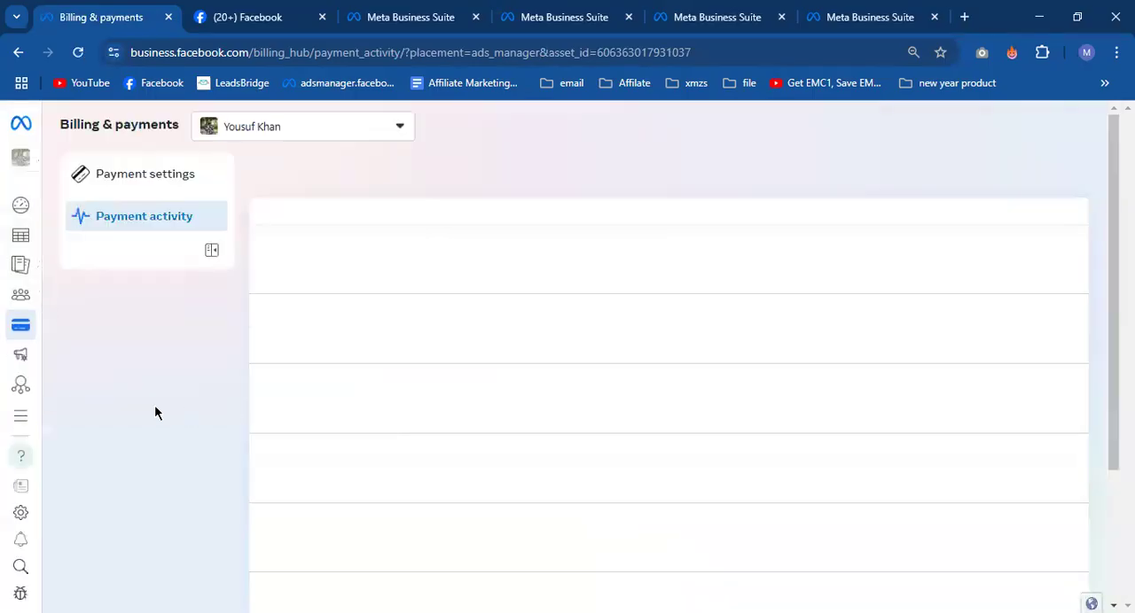
left_click(165, 183)
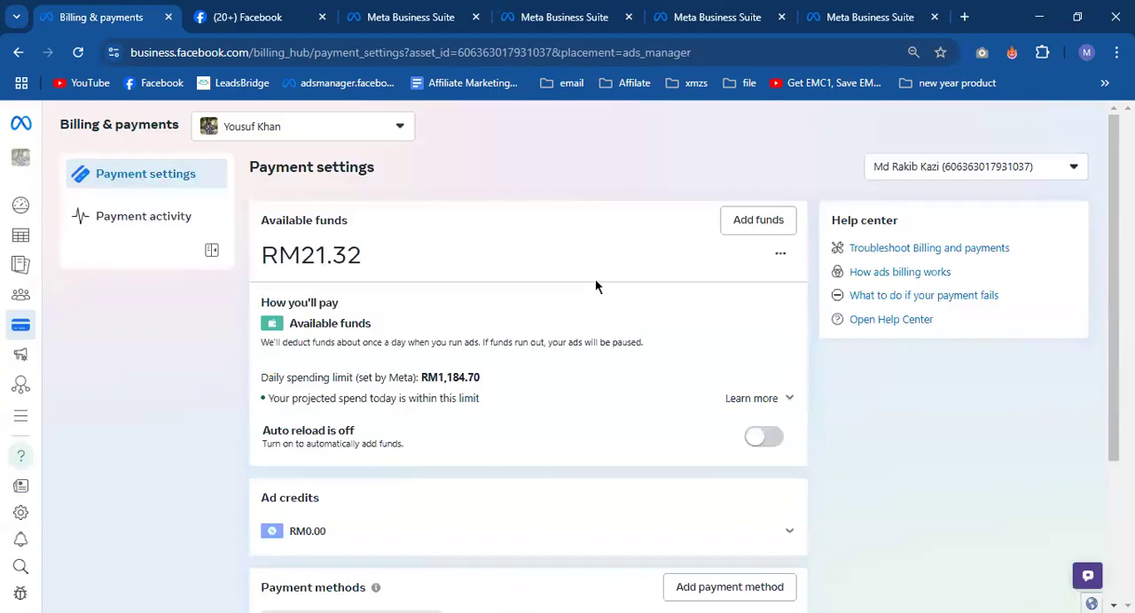
left_click_drag(365, 259, 274, 251)
left_click(274, 251)
scroll(481, 337, "down", 5)
scroll(413, 349, "up", 2)
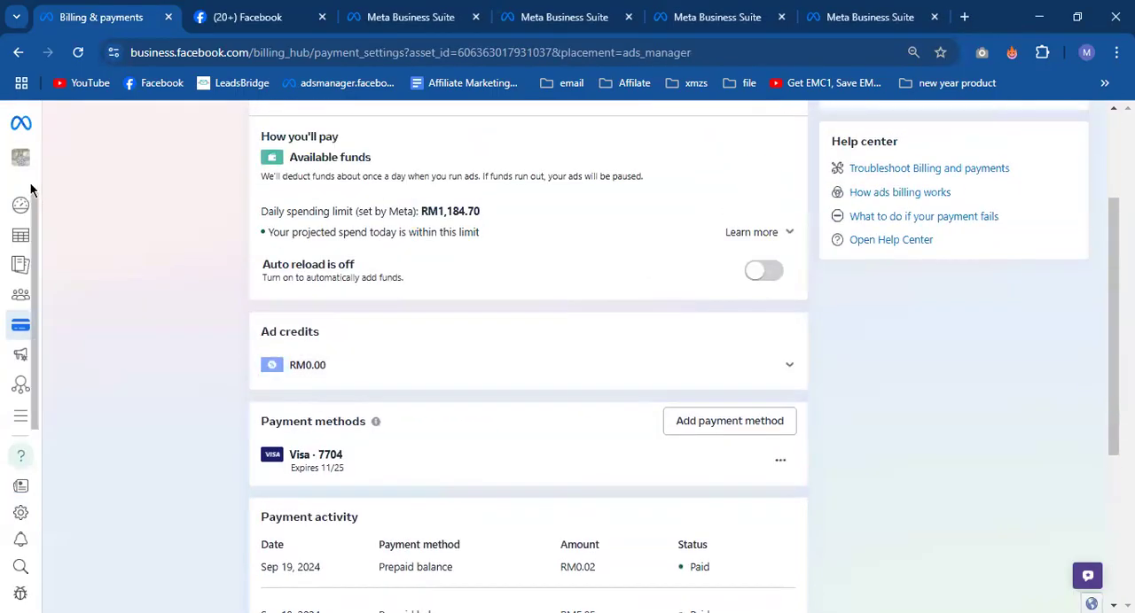
- Switch the payment settings to the third ad account in the account list
mouse_move(22, 228)
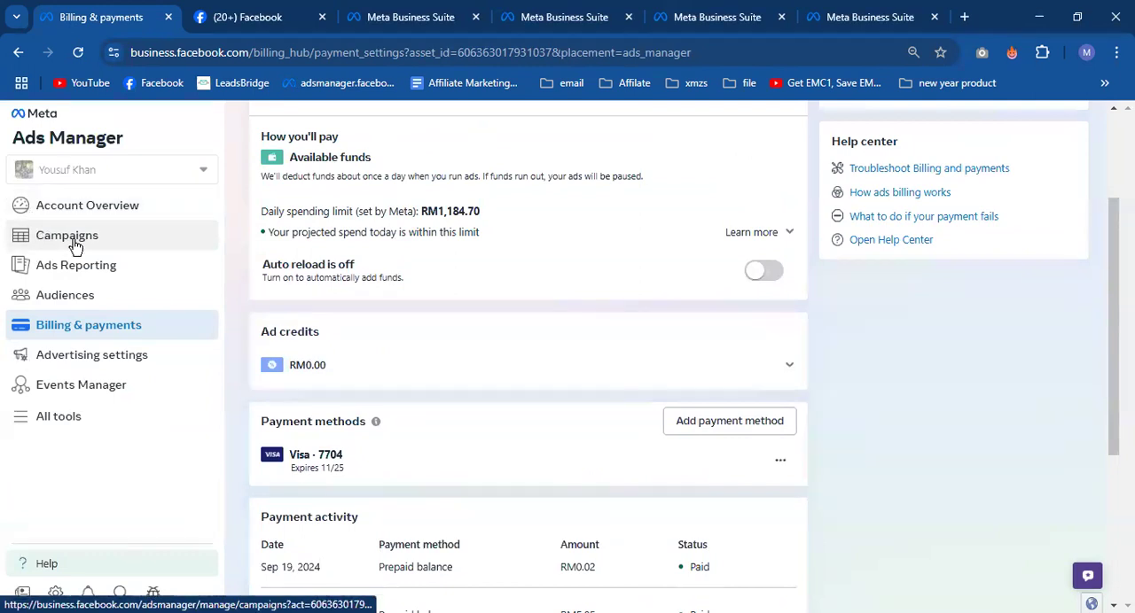
scroll(678, 342, "up", 2)
left_click(957, 166)
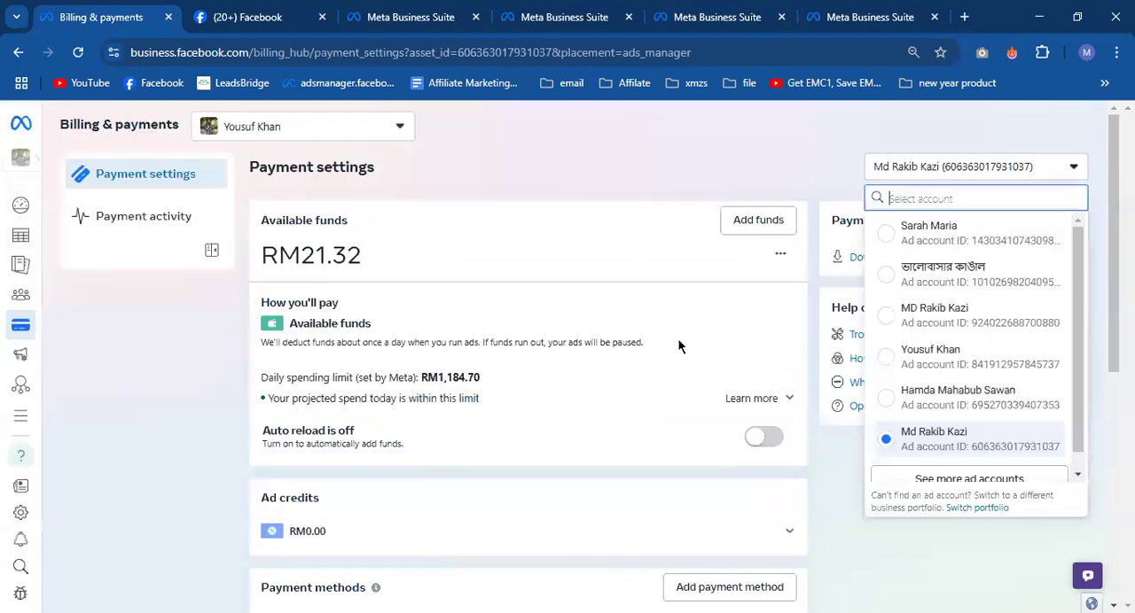
left_click(887, 317)
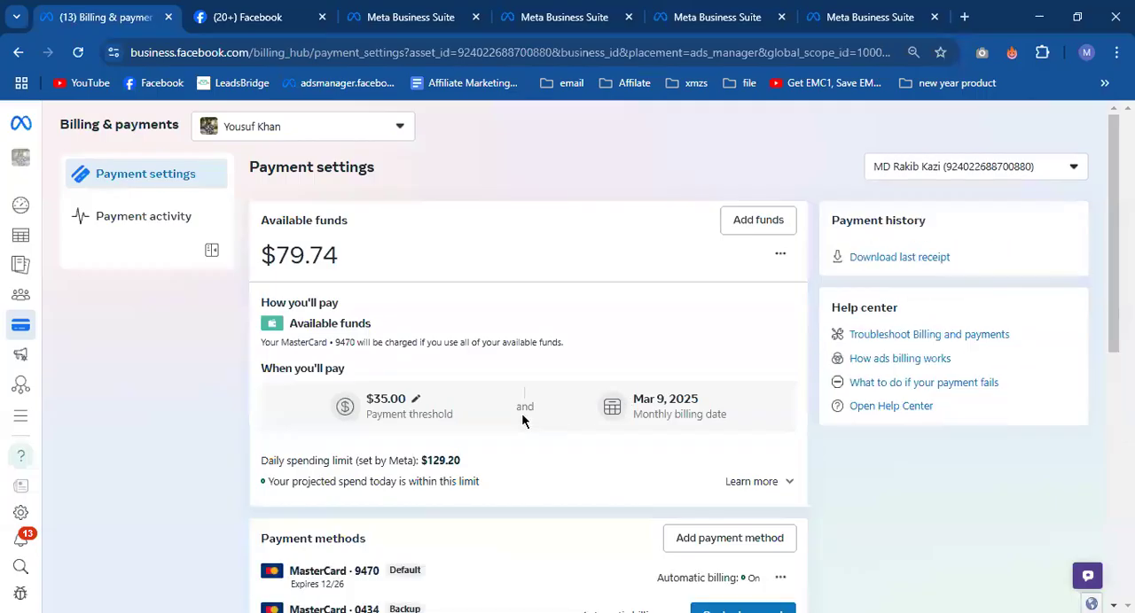
- Examine the selected ad account's available funds and its default and backup payment cards
triple_click(305, 257)
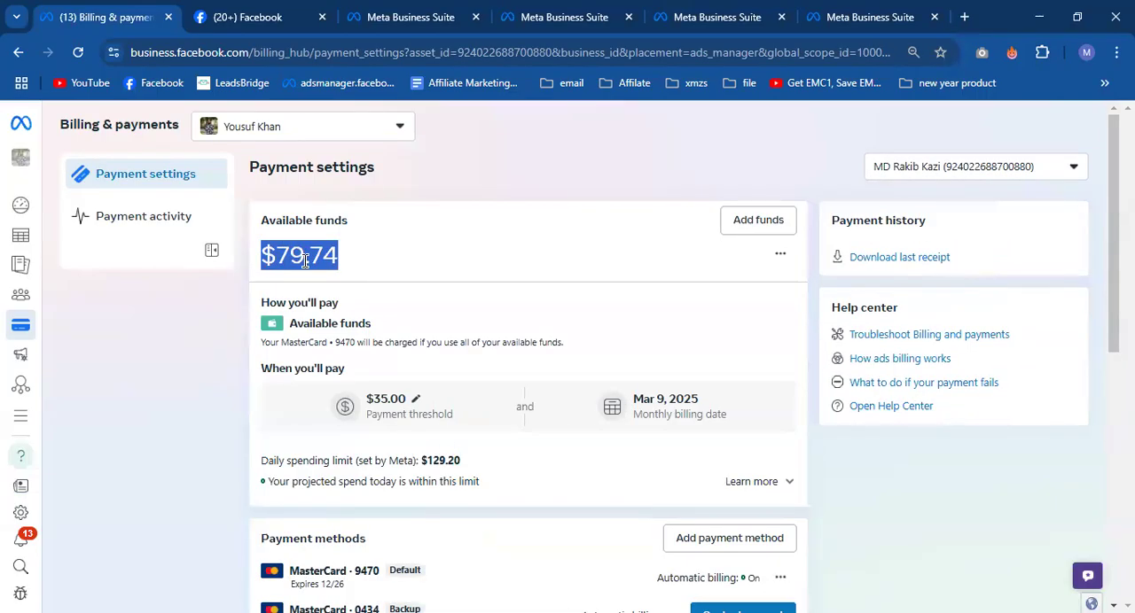
left_click(548, 327)
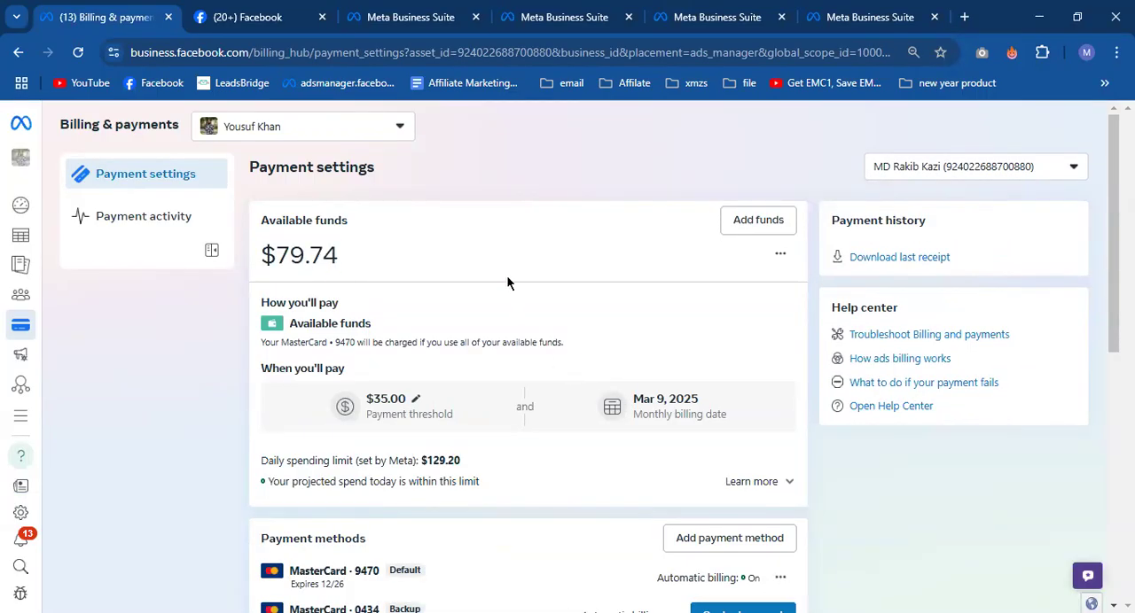
scroll(506, 274, "down", 4)
scroll(394, 290, "up", 1)
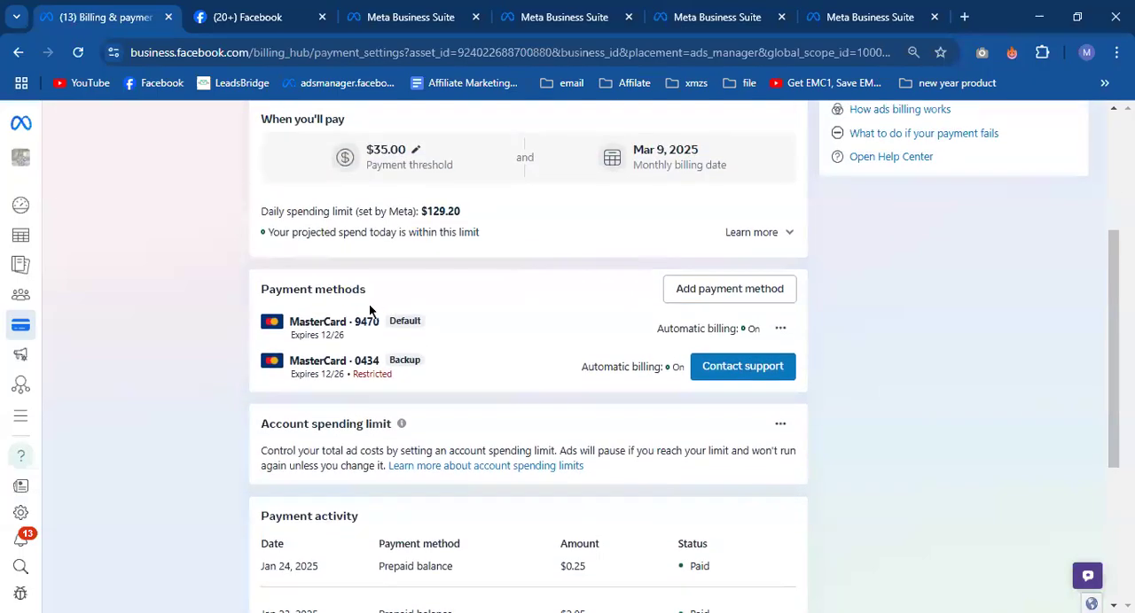
double_click(366, 322)
mouse_move(353, 361)
left_mouse_down()
mouse_move(412, 370)
mouse_move(340, 355)
left_mouse_up()
left_click(409, 372)
left_click(358, 363)
- Examine the recent payment activity amounts, the daily spending limit and the available funds
scroll(405, 385, "down", 3)
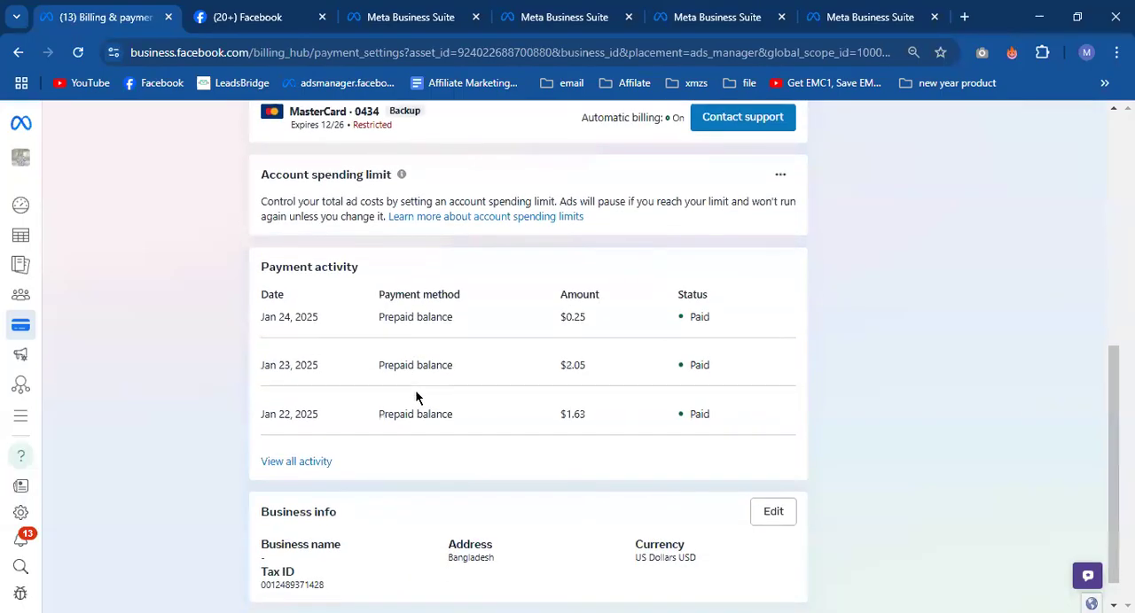
left_click_drag(559, 319, 579, 368)
left_click_drag(561, 414, 586, 416)
scroll(598, 420, "up", 5)
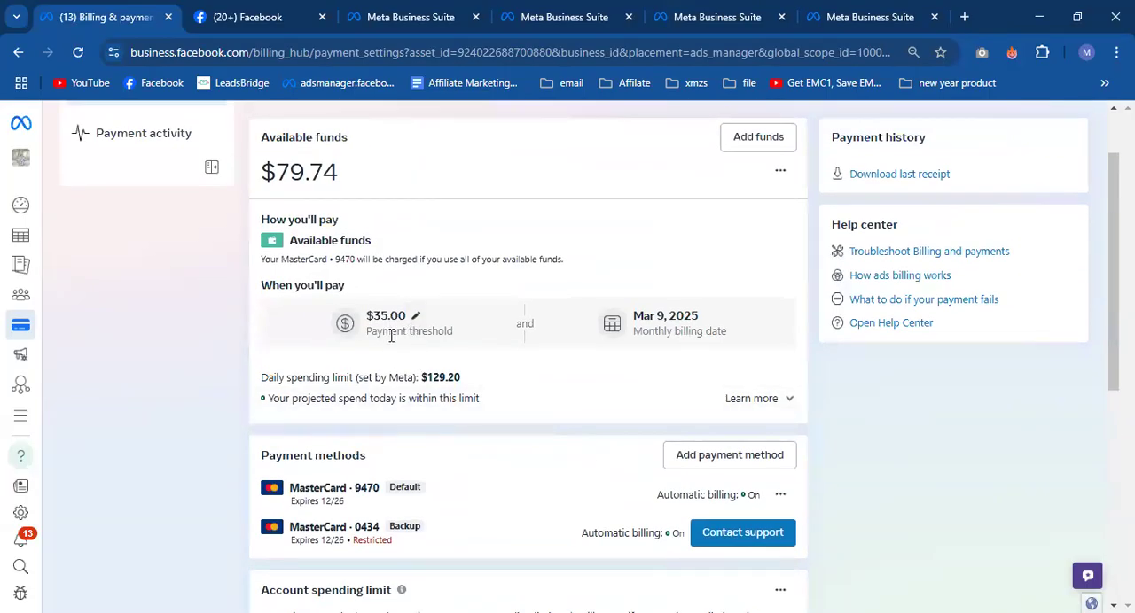
scroll(401, 345, "up", 1)
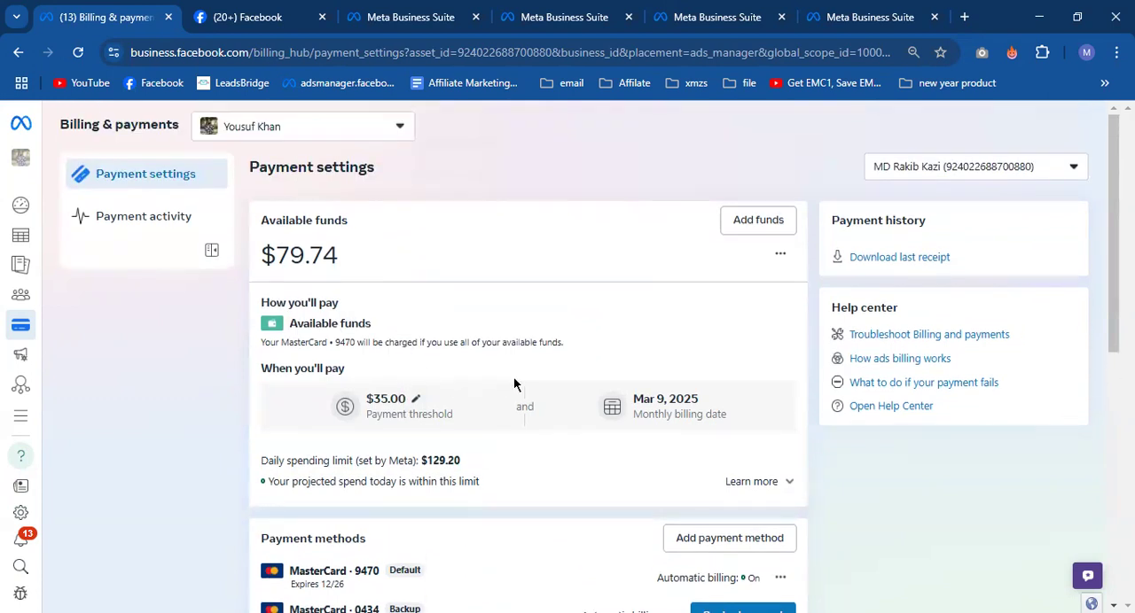
scroll(508, 387, "down", 1)
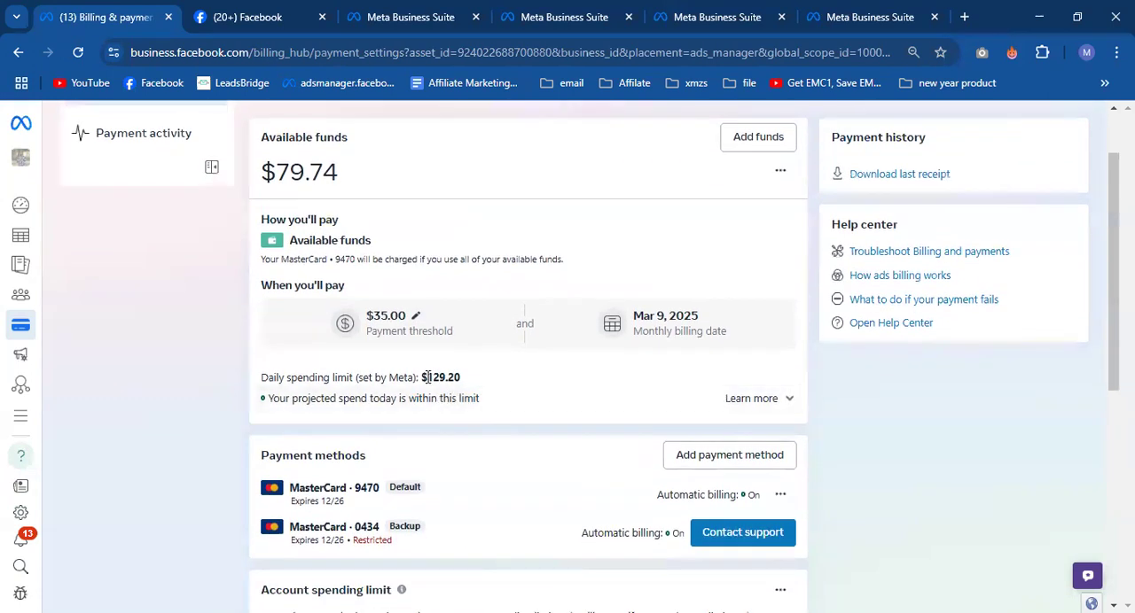
left_click_drag(423, 378, 466, 382)
left_click(207, 375)
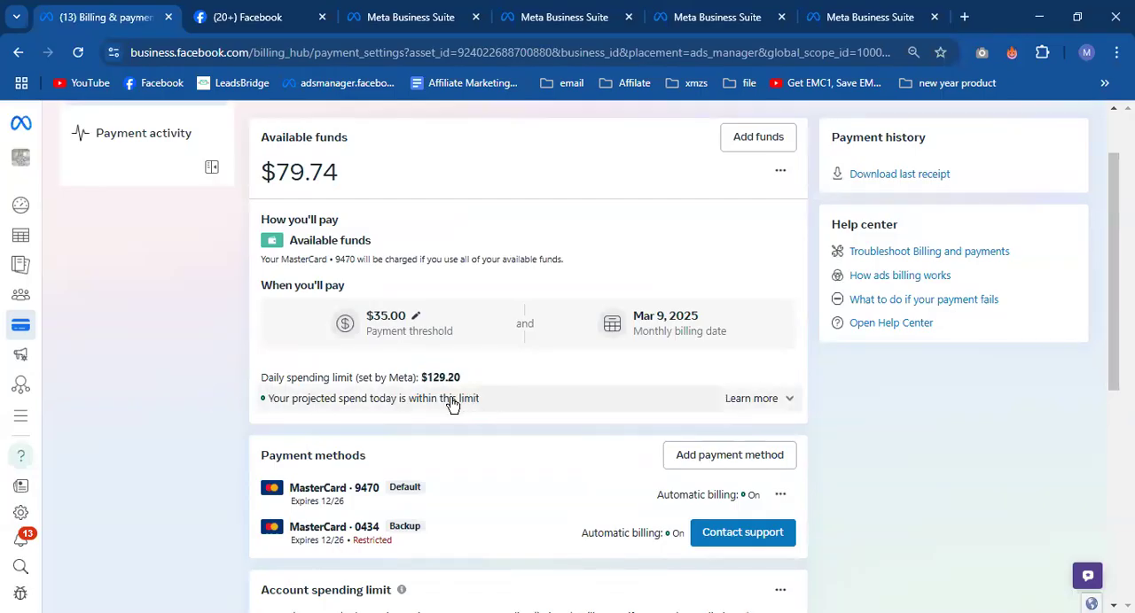
scroll(506, 356, "up", 1)
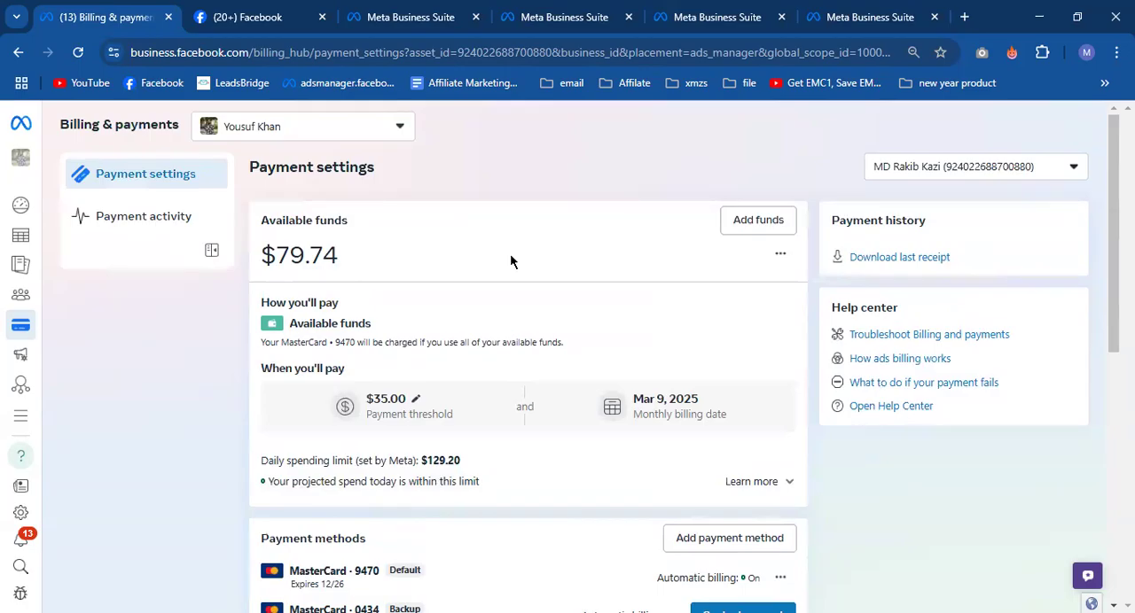
left_click_drag(345, 256, 267, 242)
left_click(287, 281)
- View the debit or credit card form for adding a payment method and close it without saving
scroll(286, 282, "down", 3)
left_click(732, 290)
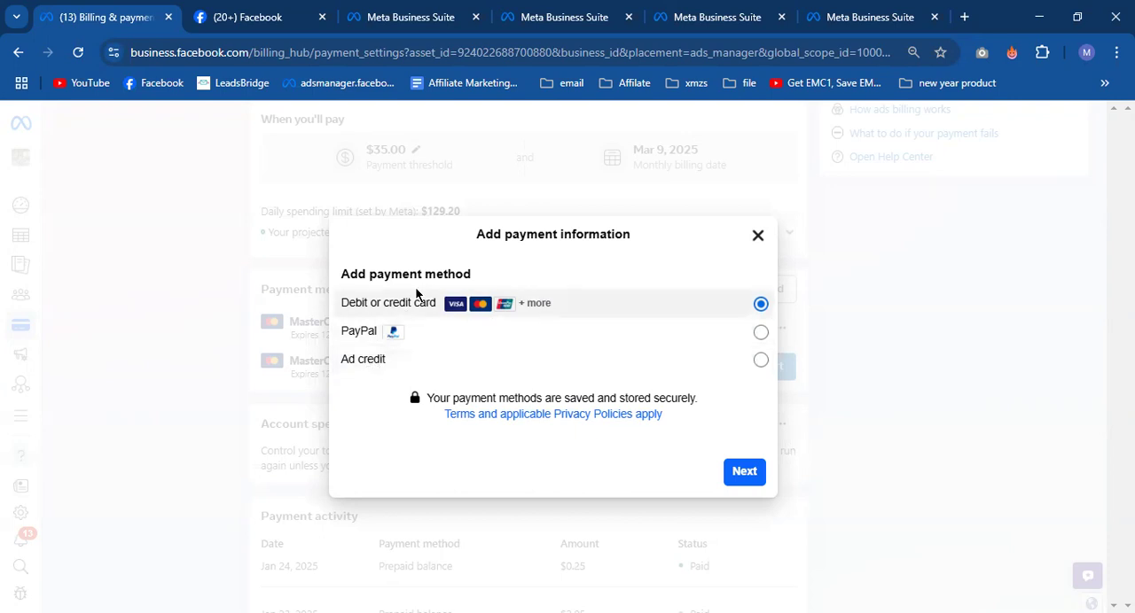
left_click(747, 471)
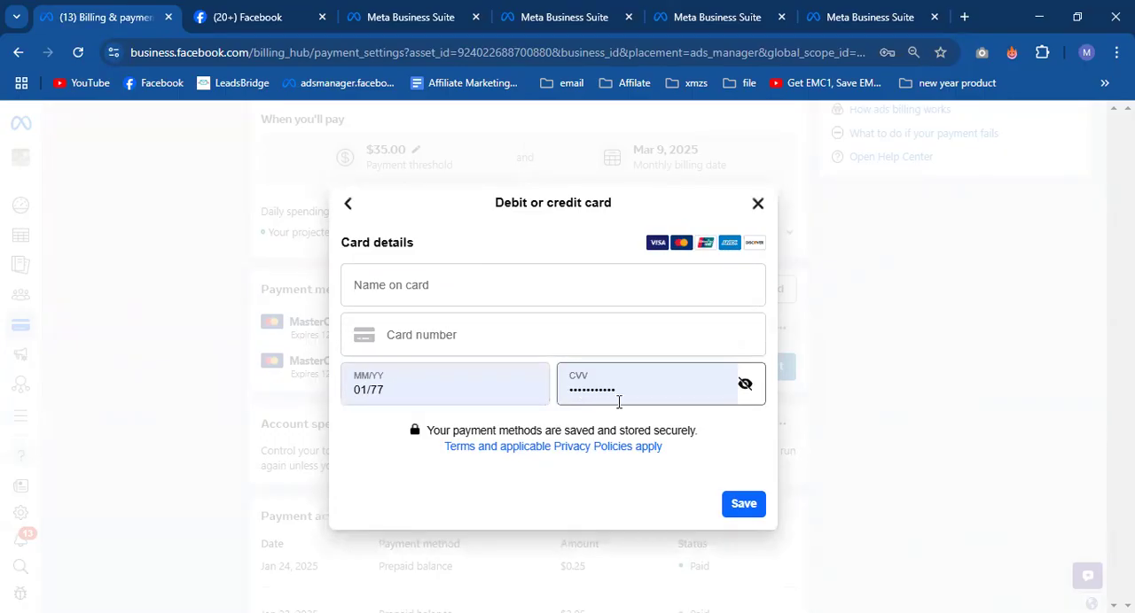
left_click(756, 203)
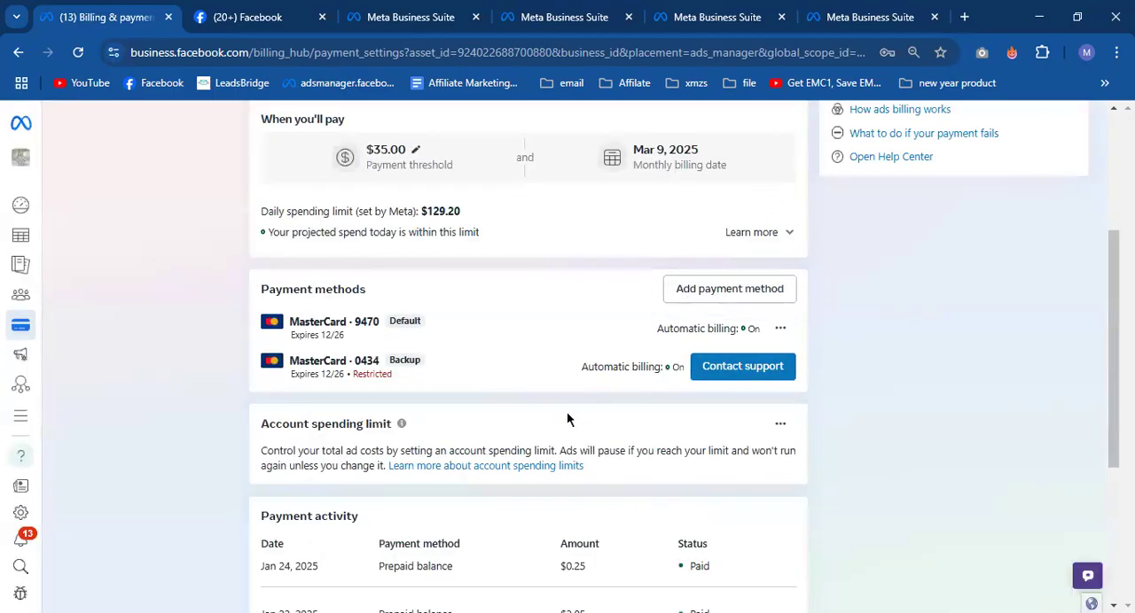
- Examine the available funds balance alongside the payment threshold and saved payment methods
scroll(567, 413, "up", 2)
scroll(430, 239, "up", 3)
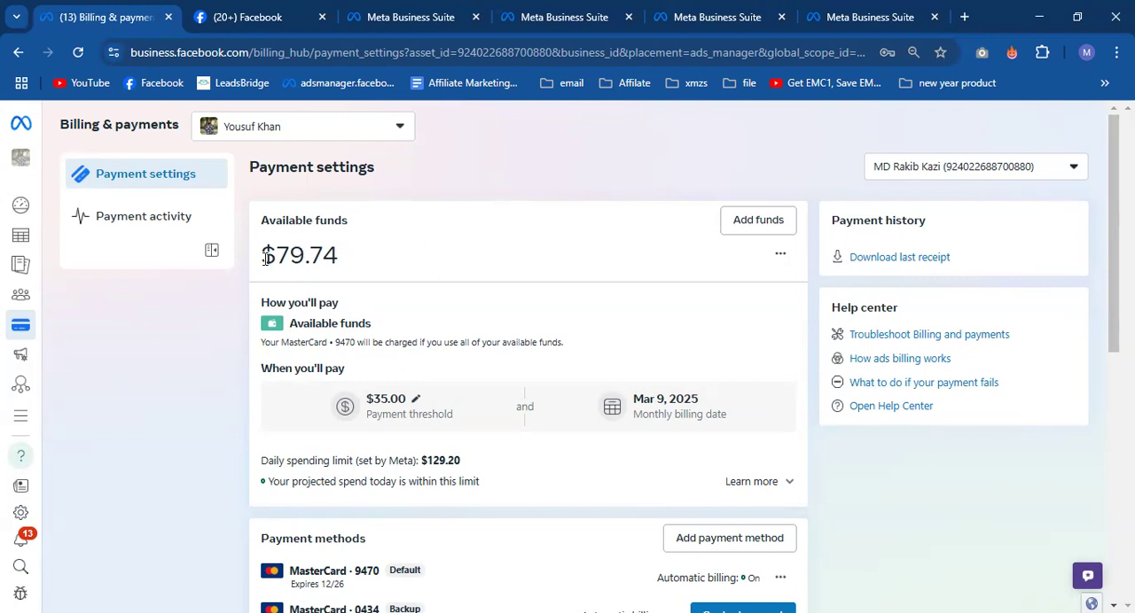
mouse_move(263, 257)
left_mouse_down()
mouse_move(345, 260)
mouse_move(270, 255)
left_mouse_up()
left_click(350, 259)
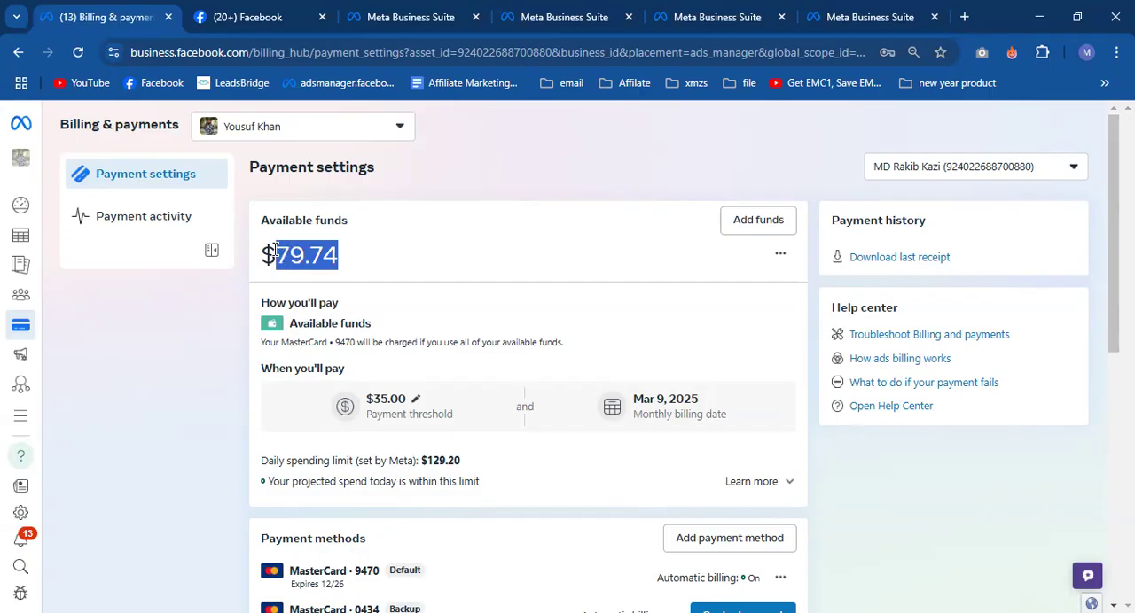
left_click(275, 253)
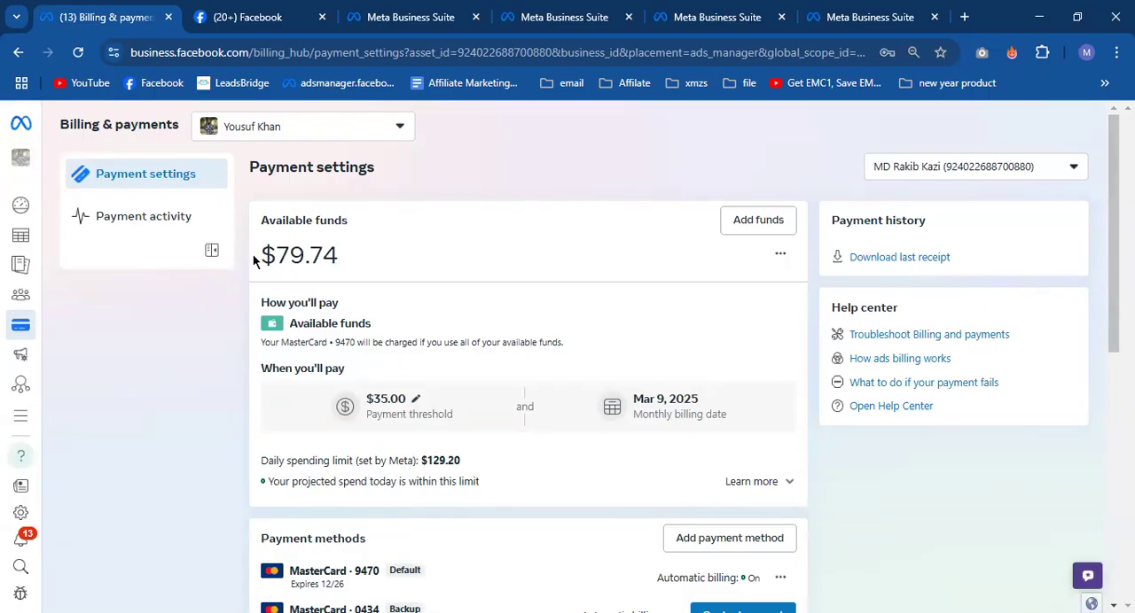
left_click_drag(256, 256, 347, 265)
left_click(352, 262)
scroll(283, 254, "down", 3)
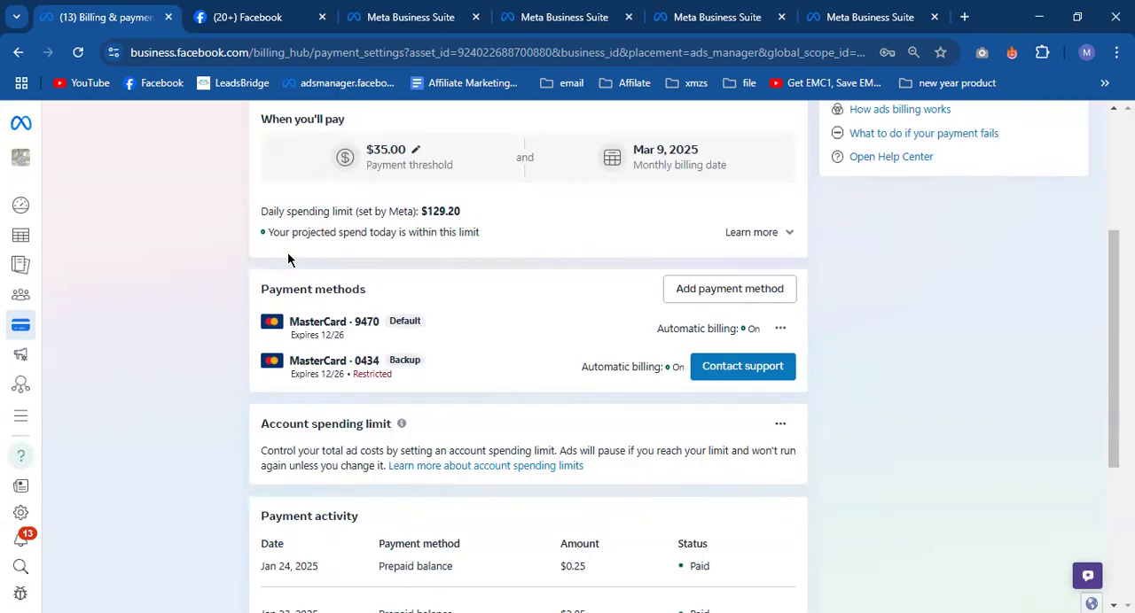
scroll(339, 289, "up", 3)
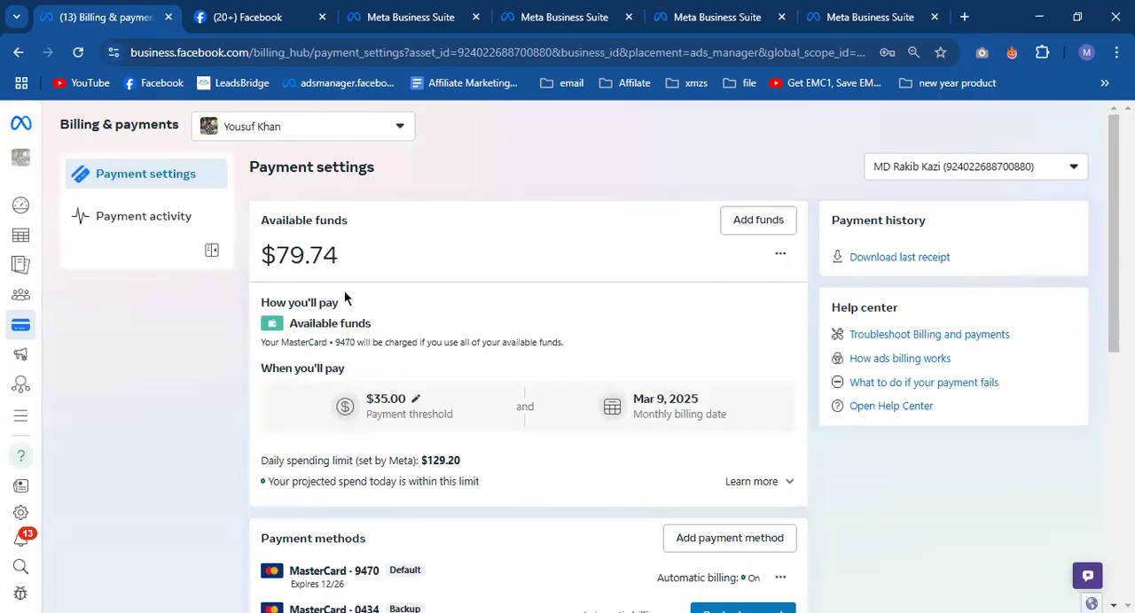
left_click_drag(345, 256, 272, 255)
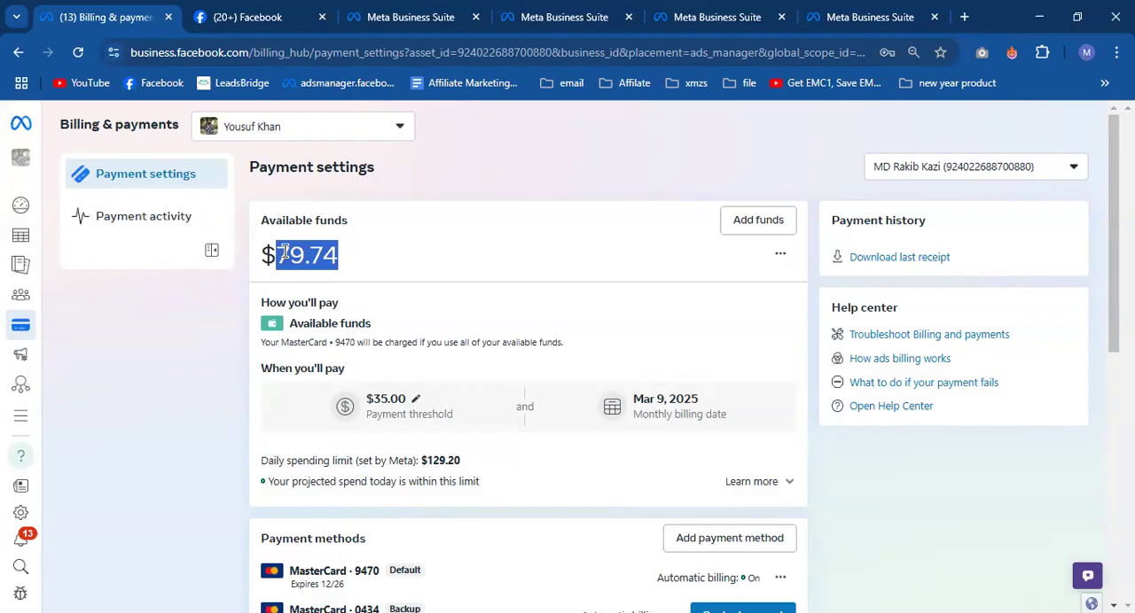
left_click(411, 261)
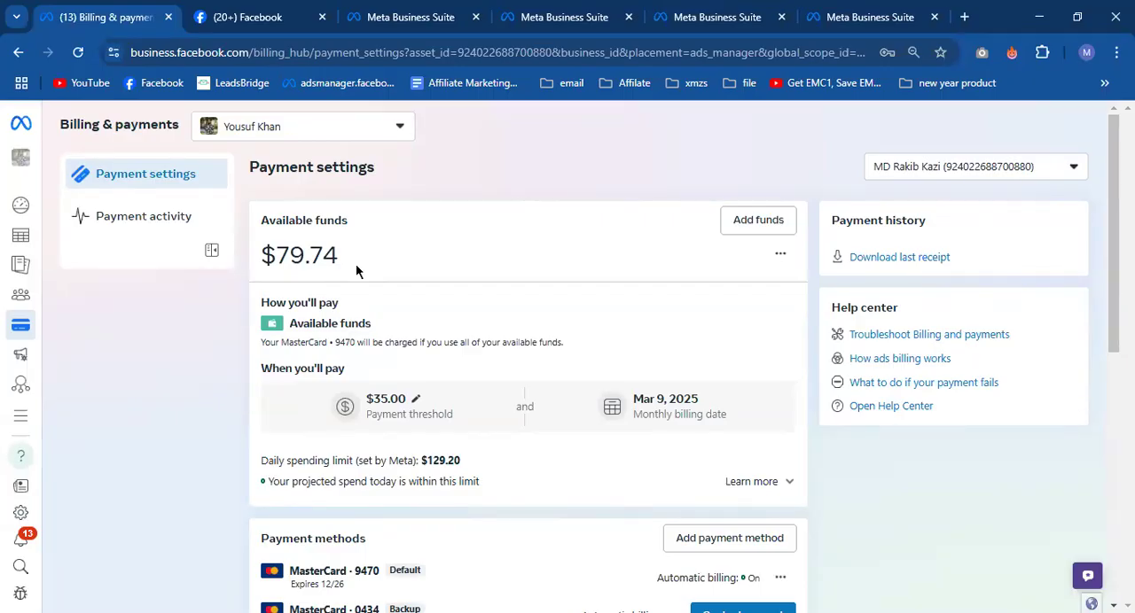
left_click_drag(342, 260, 268, 256)
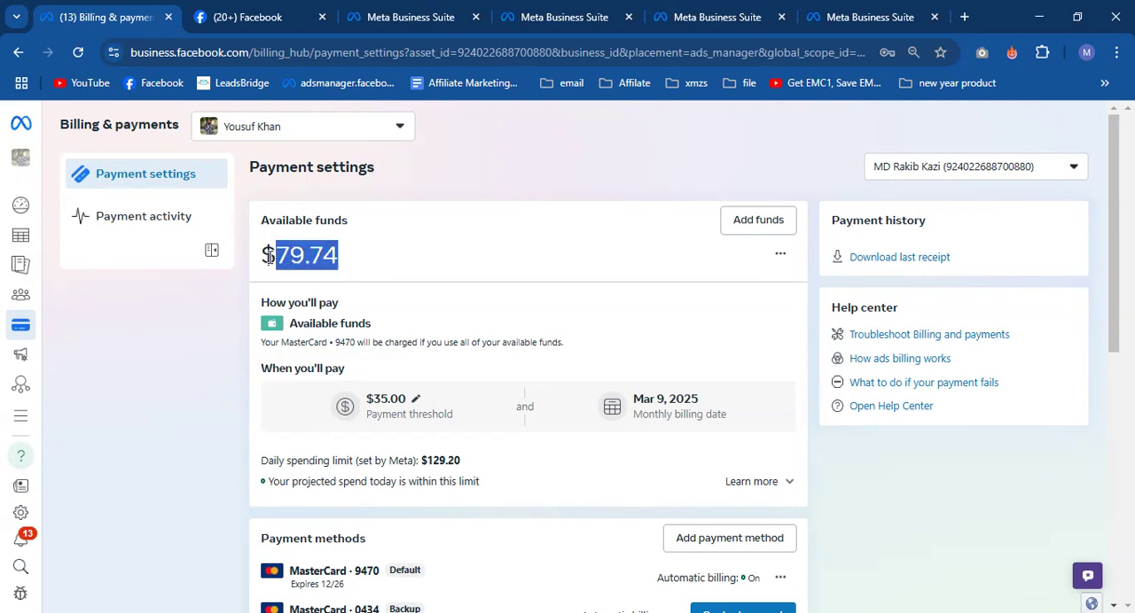
left_click(269, 256)
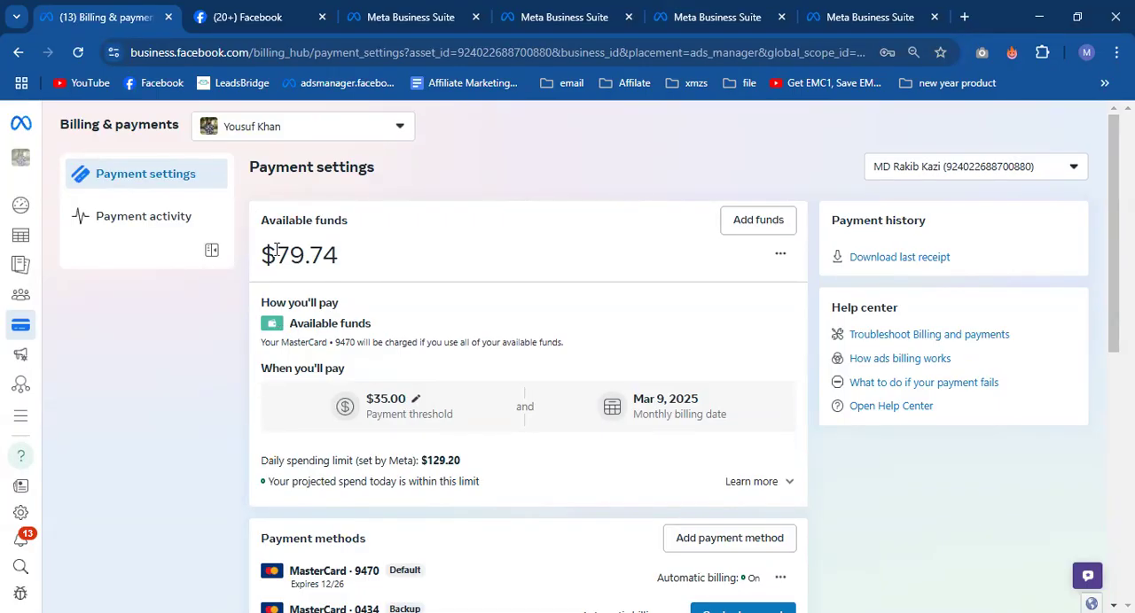
- View the amount and payment method options for adding funds and close the dialog without proceeding
left_click(754, 232)
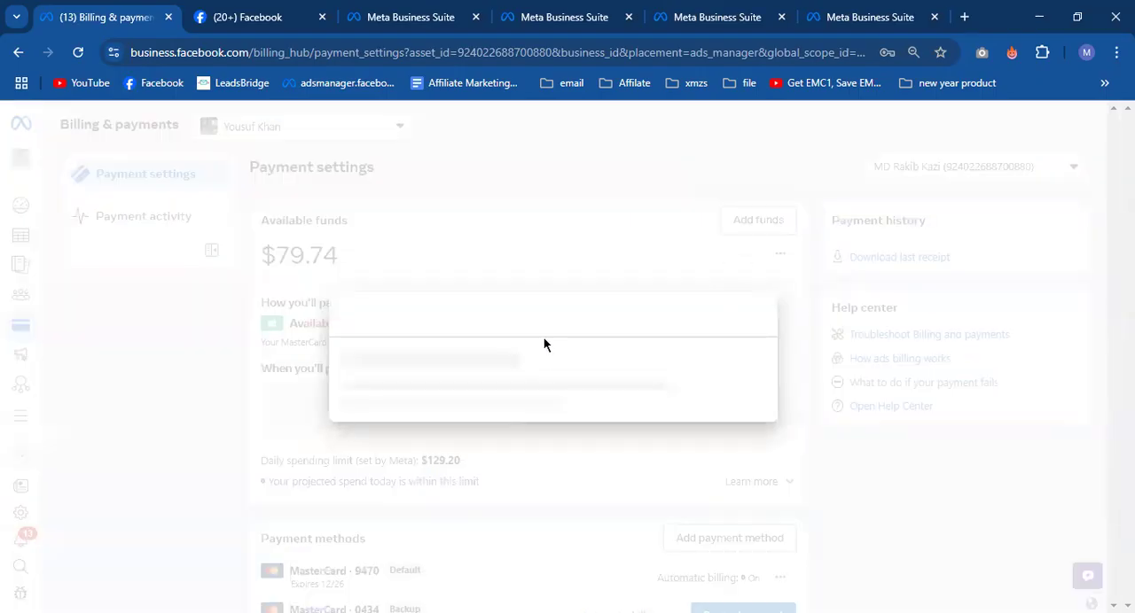
left_click(423, 266)
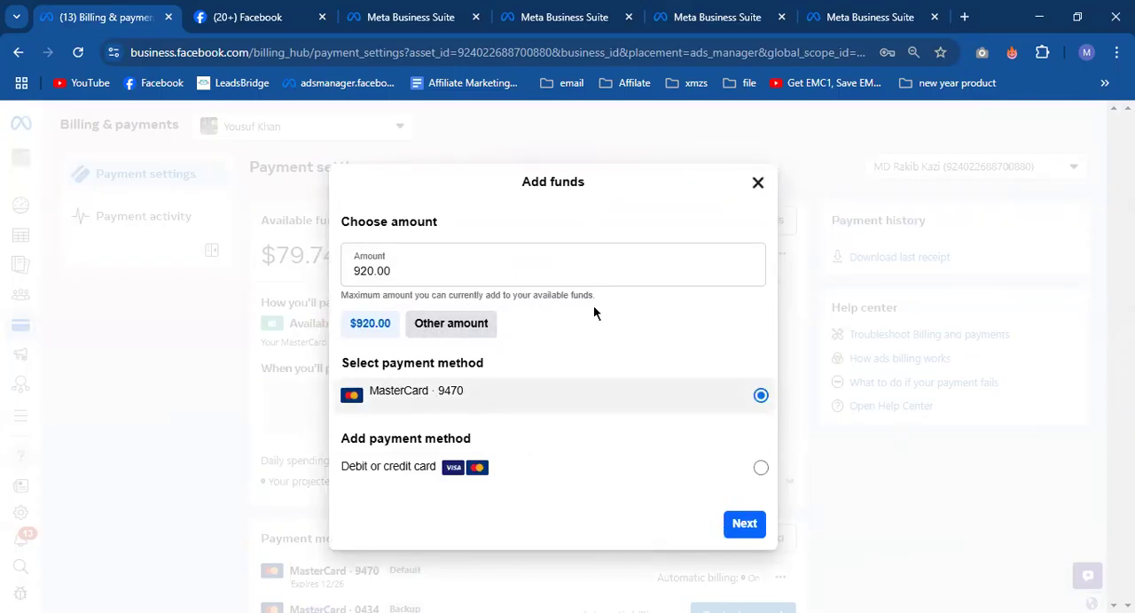
left_click(809, 195)
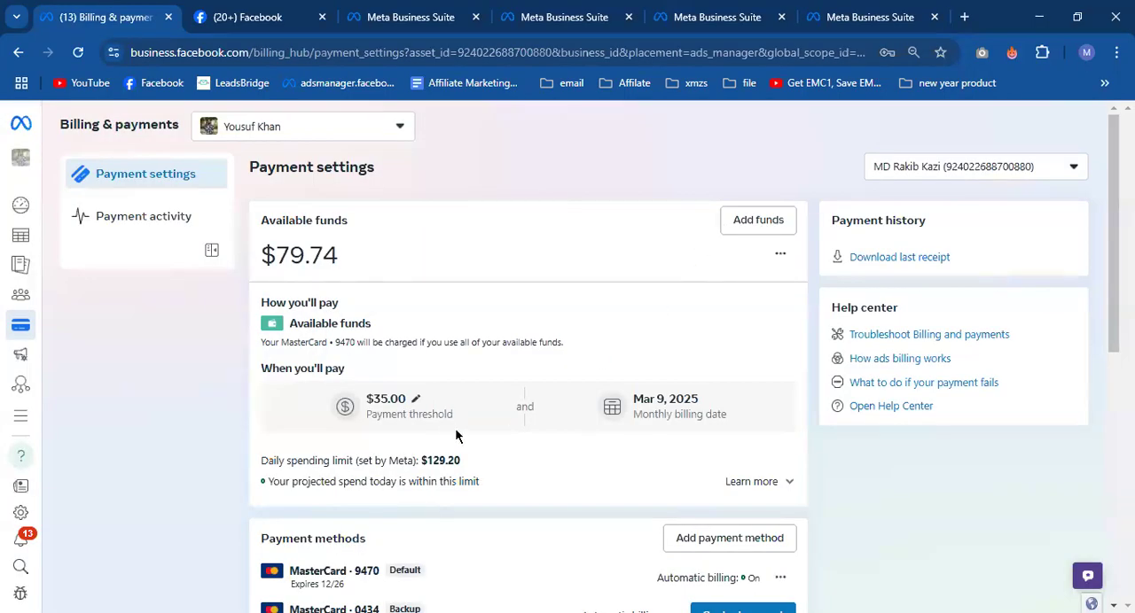
scroll(422, 347, "down", 5)
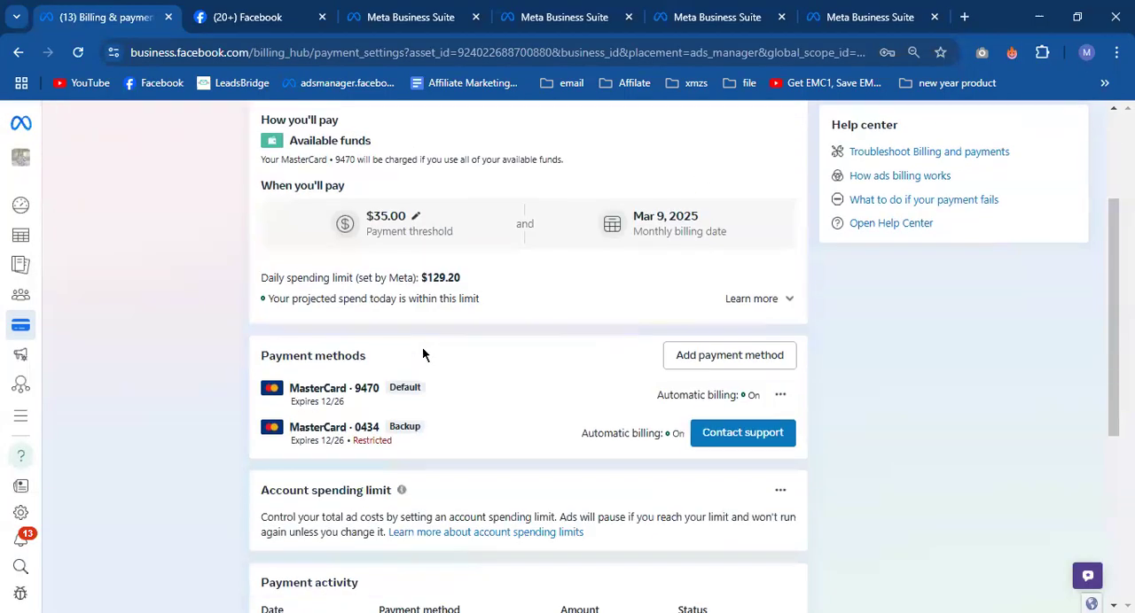
scroll(419, 372, "up", 4)
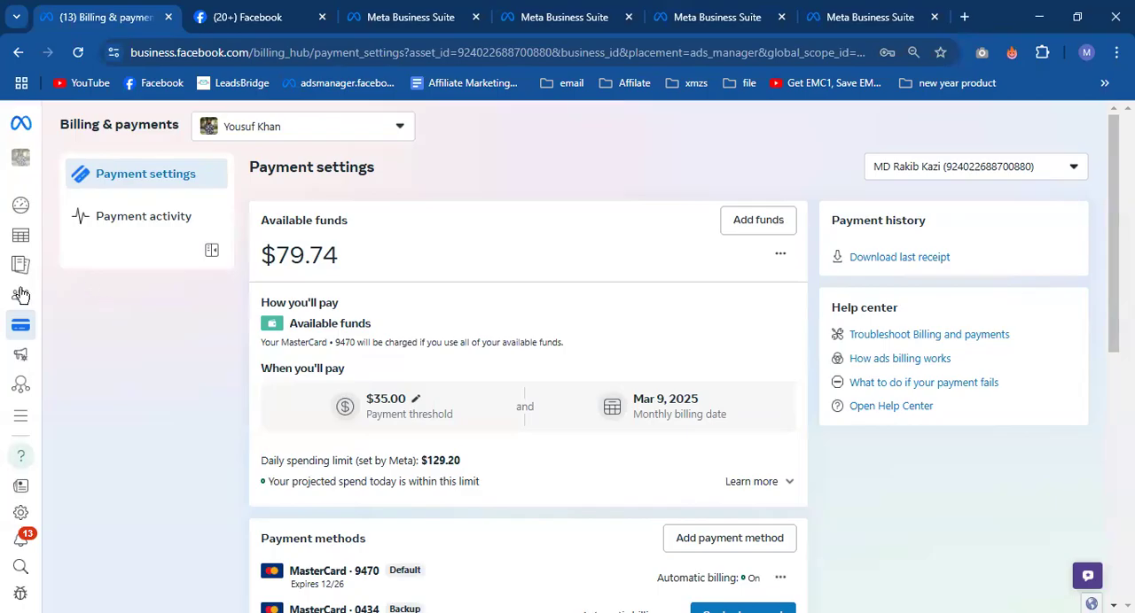
mouse_move(13, 266)
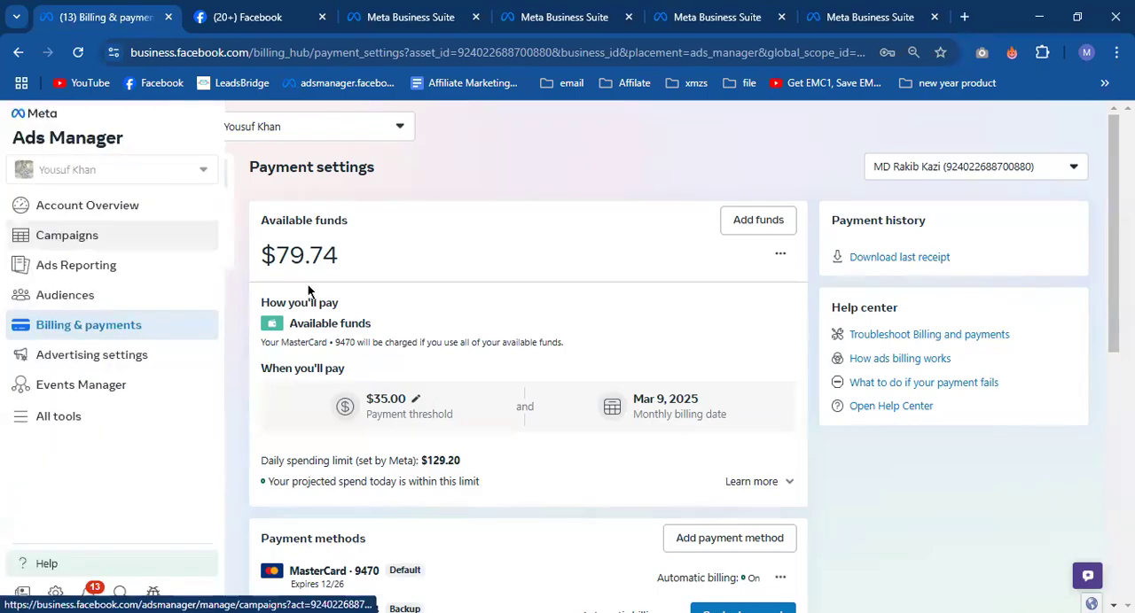
left_click_drag(277, 255, 342, 256)
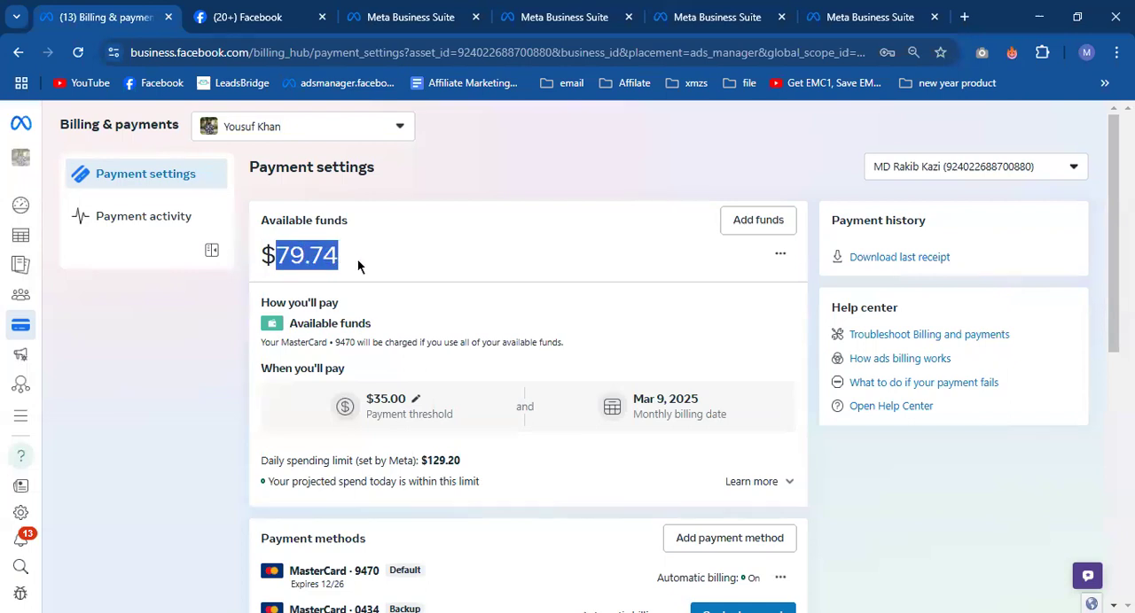
- Examine how available funds are charged, the saved payment methods, the recent payment activity and the business info of the ad account
left_click(358, 266)
scroll(358, 266, "down", 4)
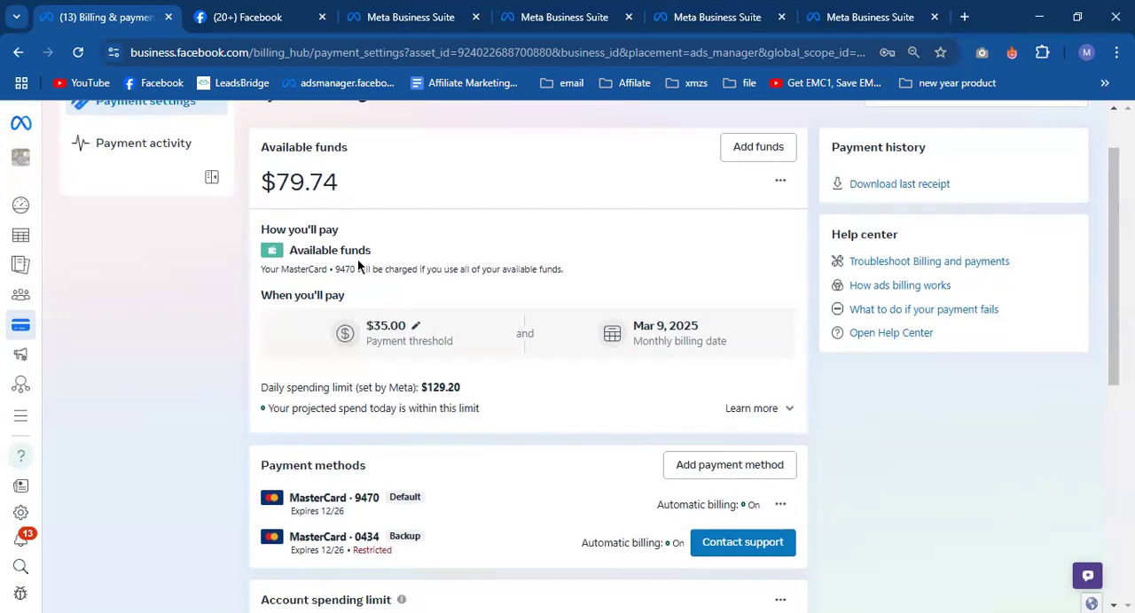
left_click_drag(347, 238, 379, 248)
left_click(471, 245)
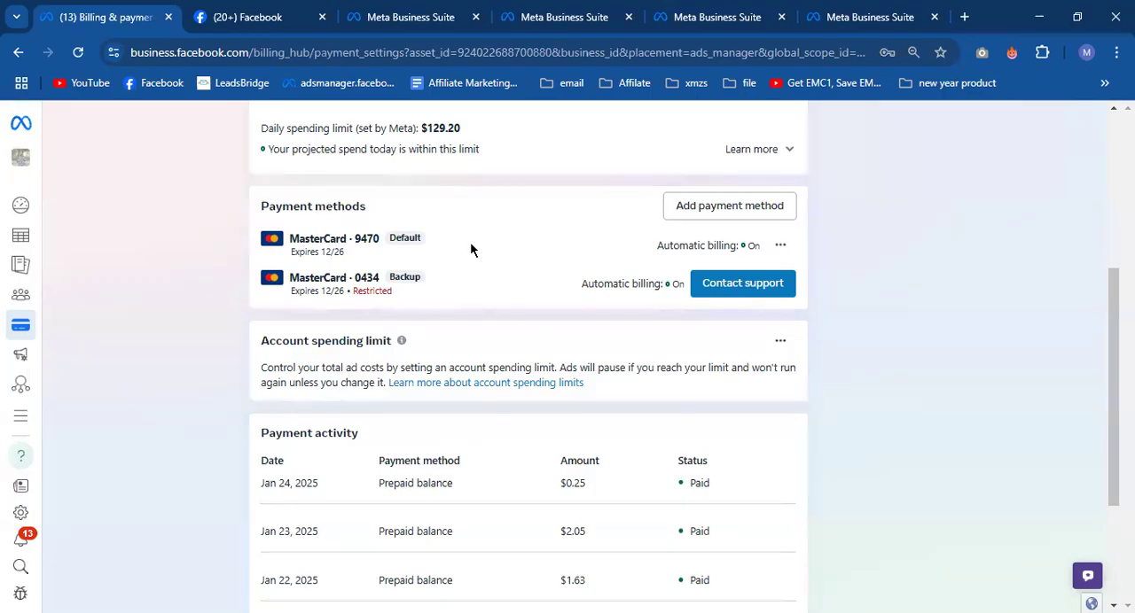
scroll(421, 265, "up", 4)
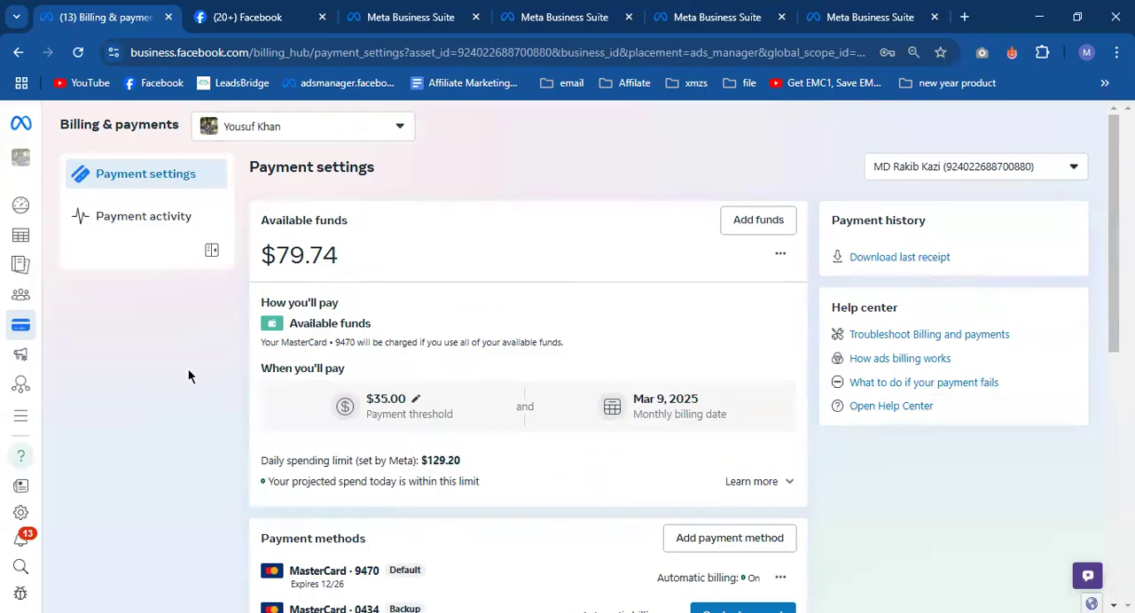
mouse_move(23, 244)
scroll(396, 278, "down", 2)
scroll(396, 282, "down", 5)
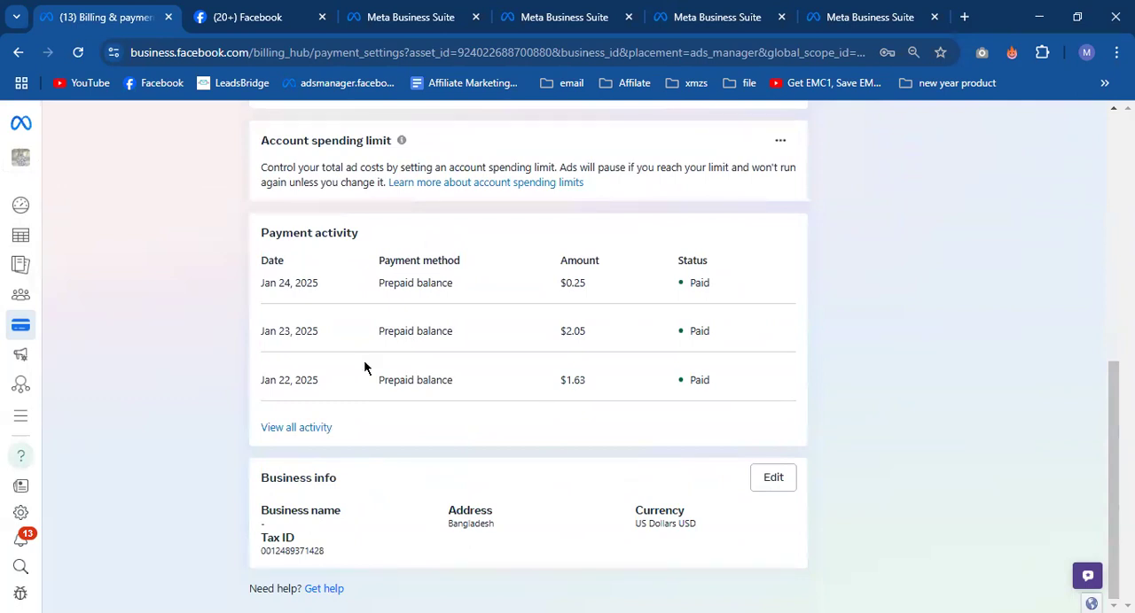
- Switch to the Class Note Digital Marketing document in Google Docs and add "Tax— 15%" below "Dollar…" under Class: 20
key("alt+Tab")
left_click(301, 452)
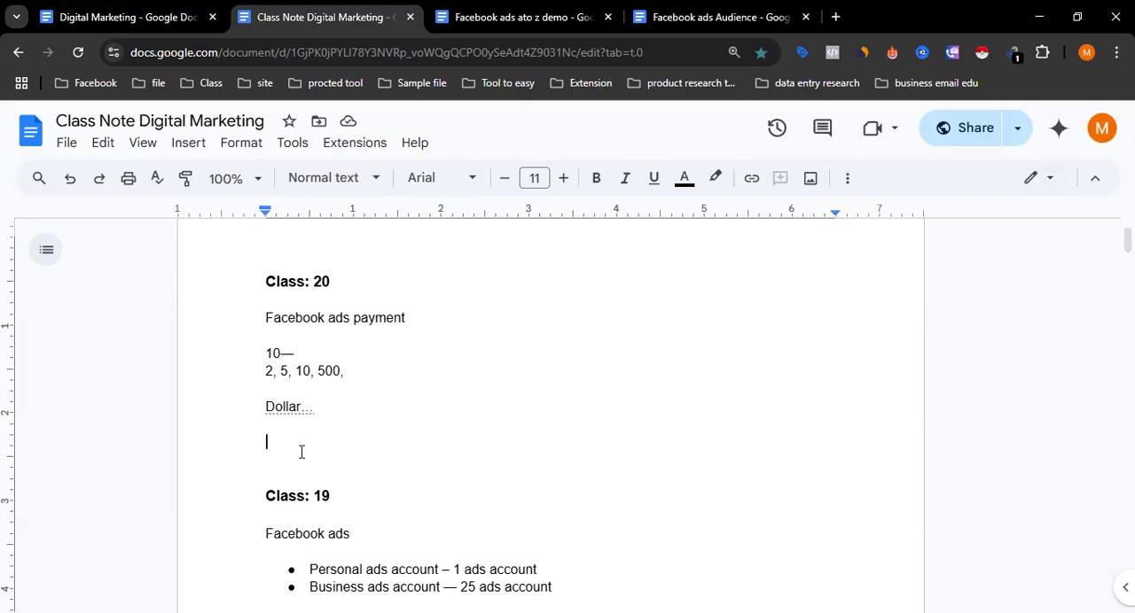
type("Tax")
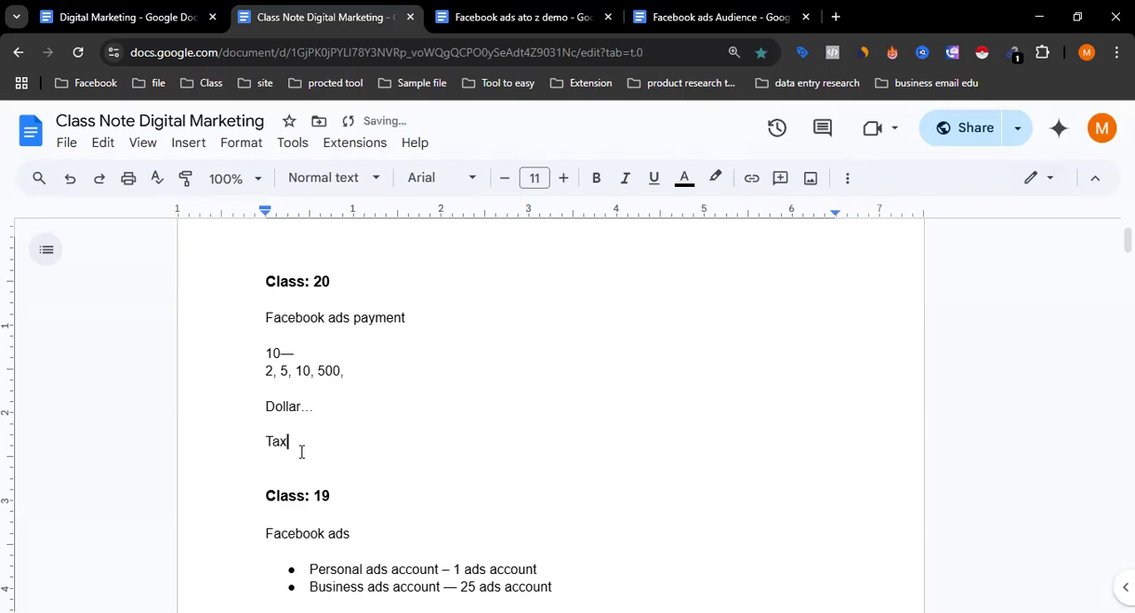
type("-- ")
type("15")
type("%")
- Add the line "1– 1.15" directly below the Tax line in the Class: 20 notes
key("Return")
type("1--")
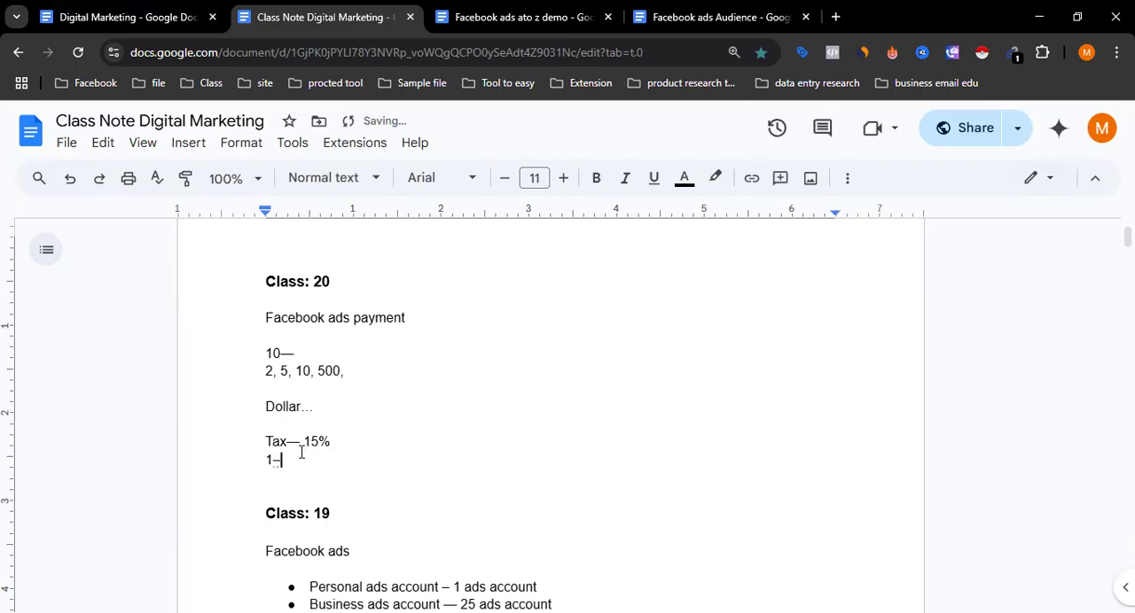
type(" 1.15")
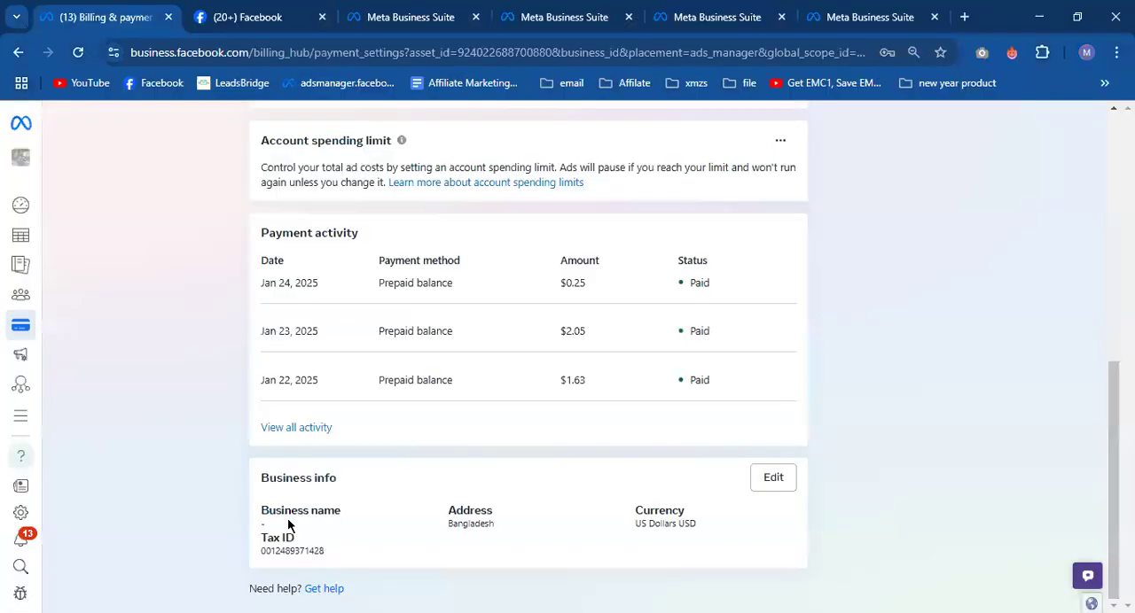
- Return to the Billing & payments page, check the business info, and switch the payment settings to another ad account
left_click_drag(262, 511, 344, 532)
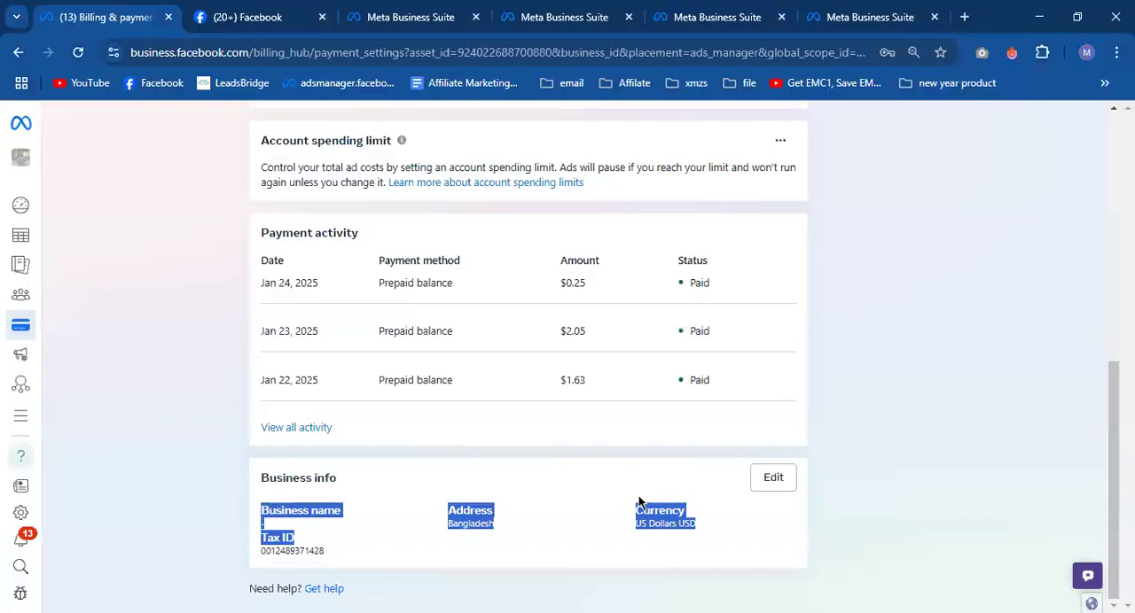
scroll(603, 470, "up", 2)
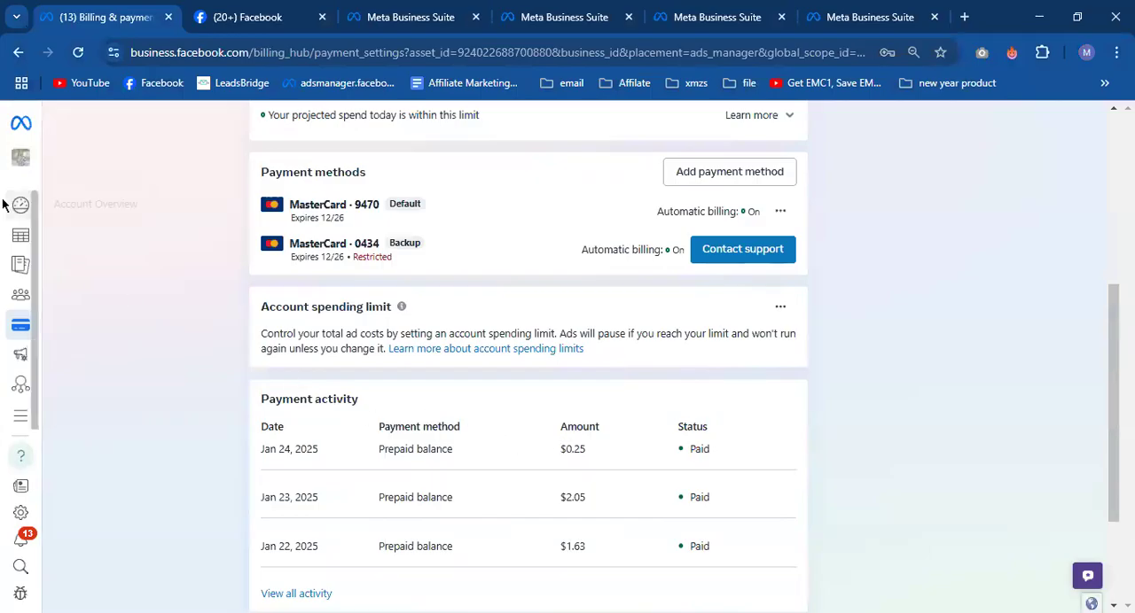
scroll(927, 289, "up", 5)
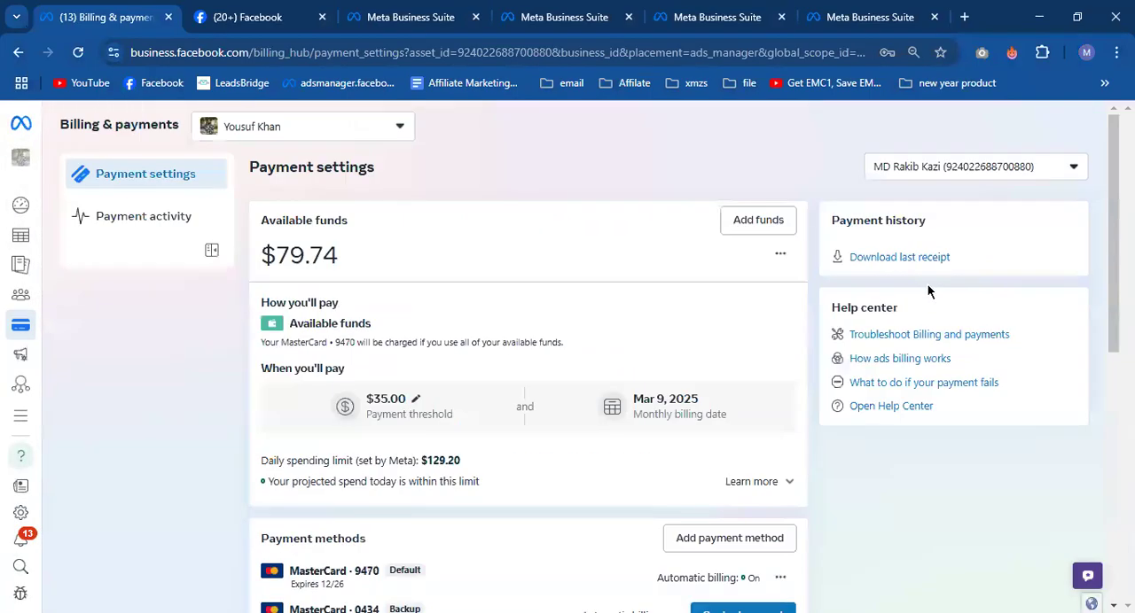
left_click(960, 170)
left_click(930, 355)
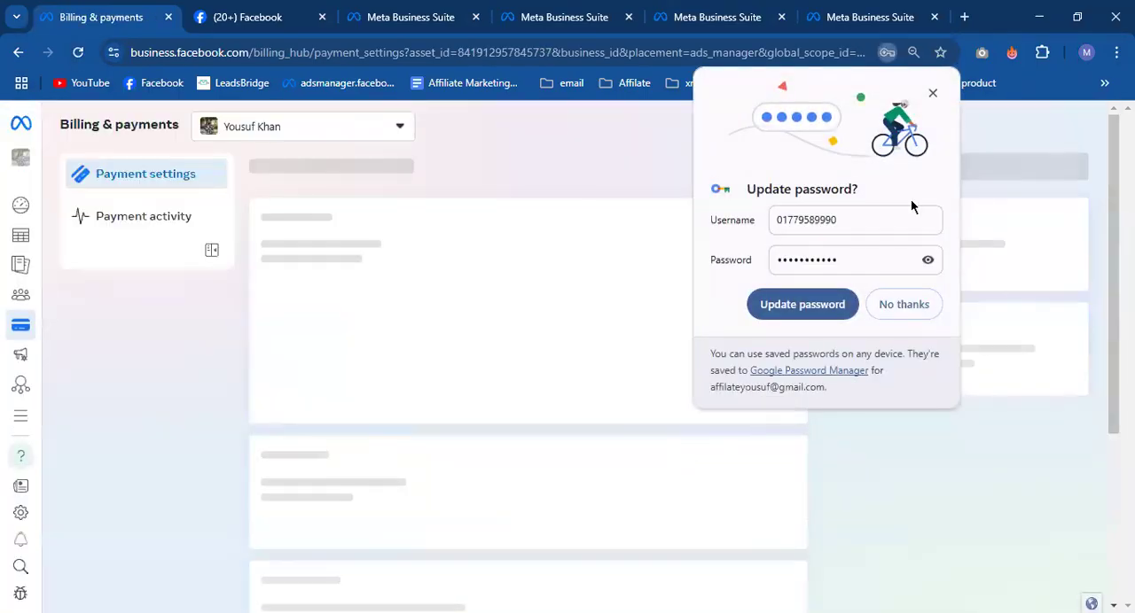
- Open this account's business info for editing and examine the business address, Business Identification Number and advertising purpose fields
scroll(486, 498, "down", 2)
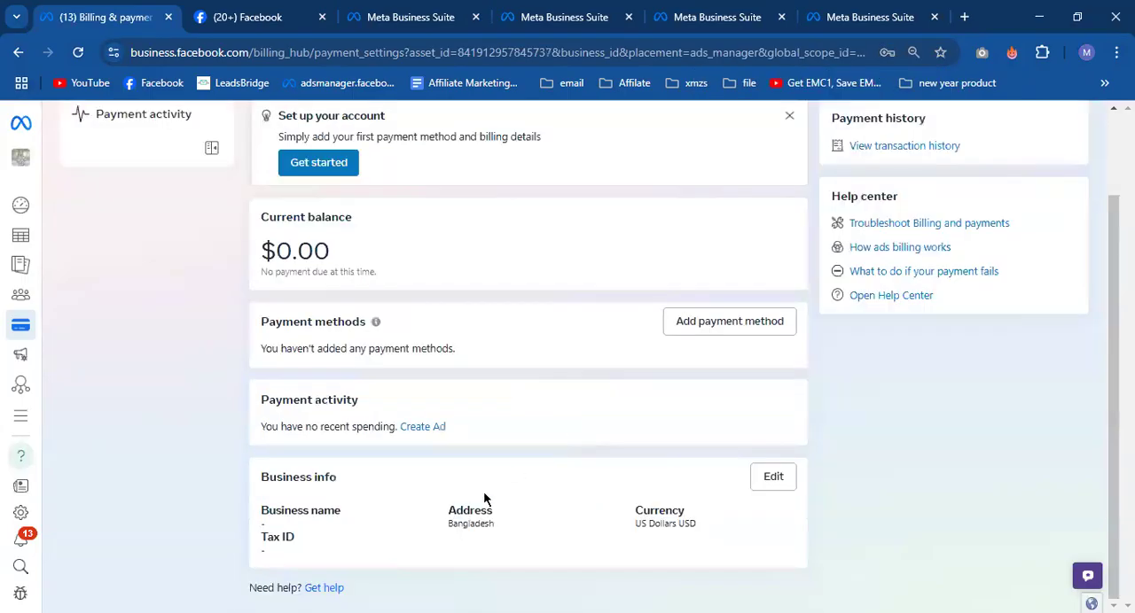
left_click(770, 484)
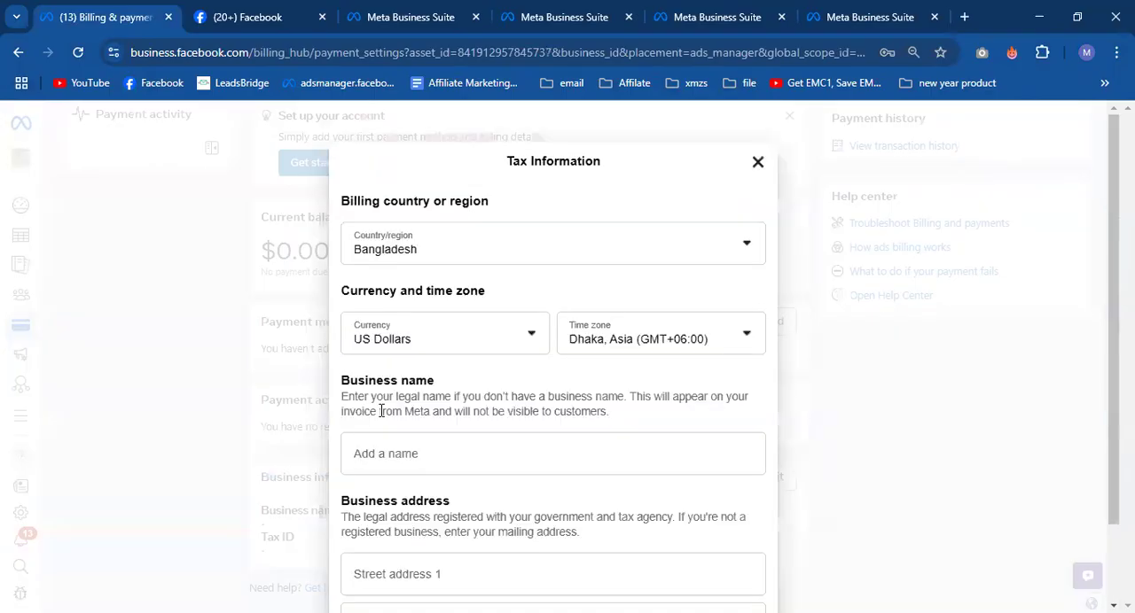
scroll(381, 412, "down", 6)
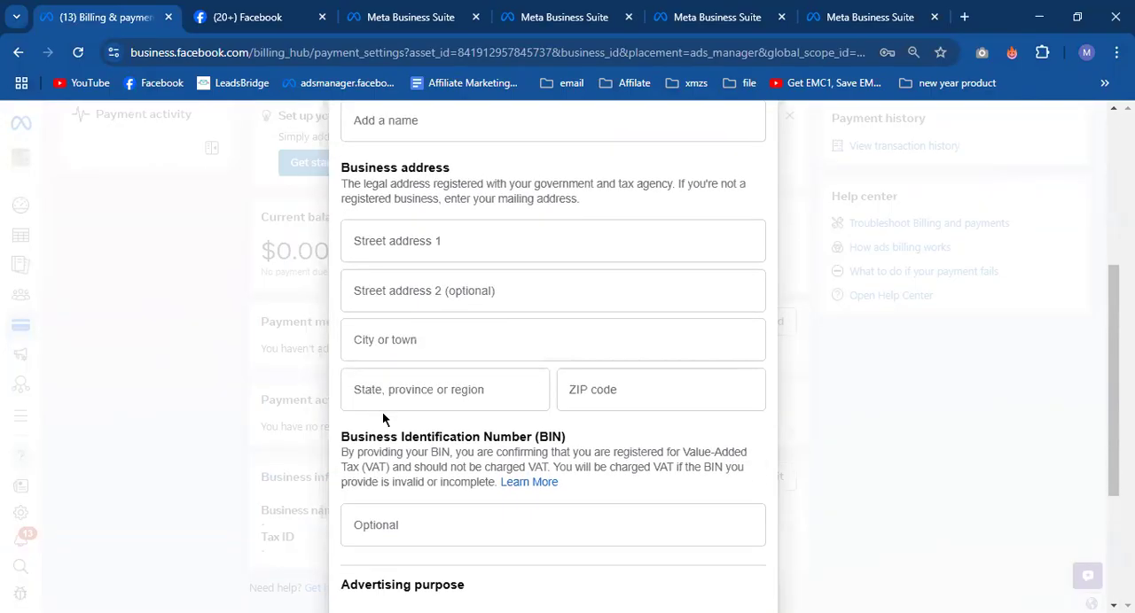
left_click(413, 297)
key("ctrl+v")
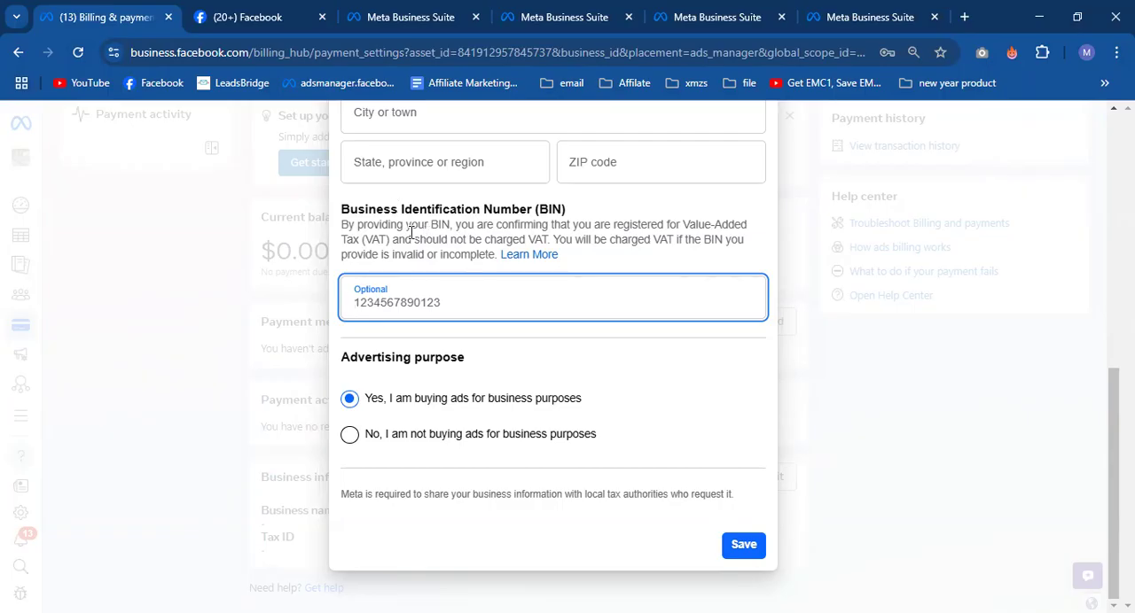
scroll(390, 286, "up", 2)
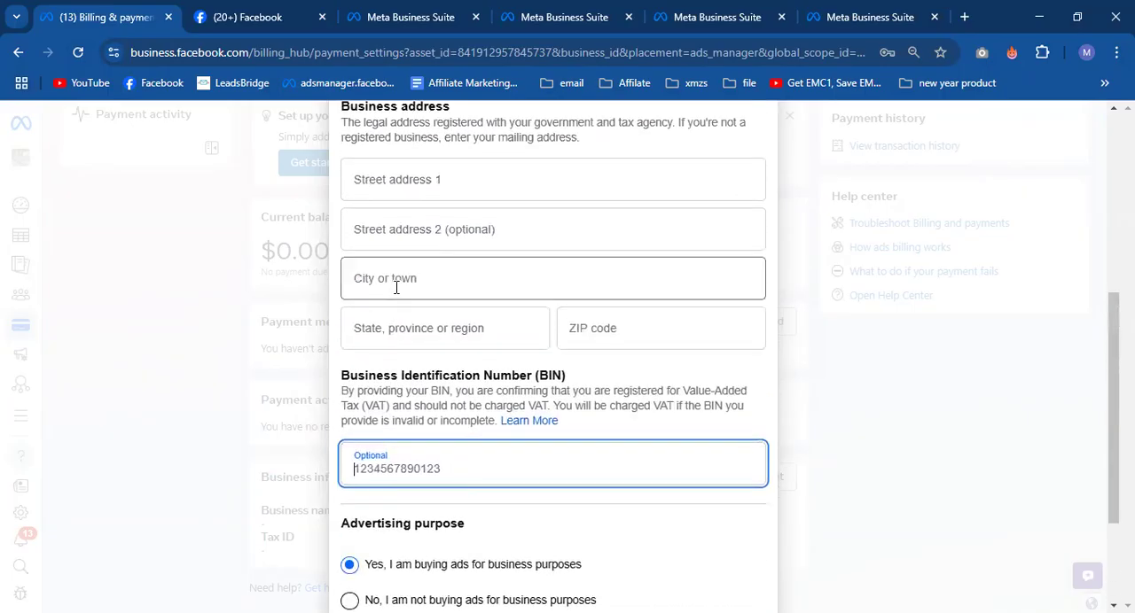
left_click(736, 493)
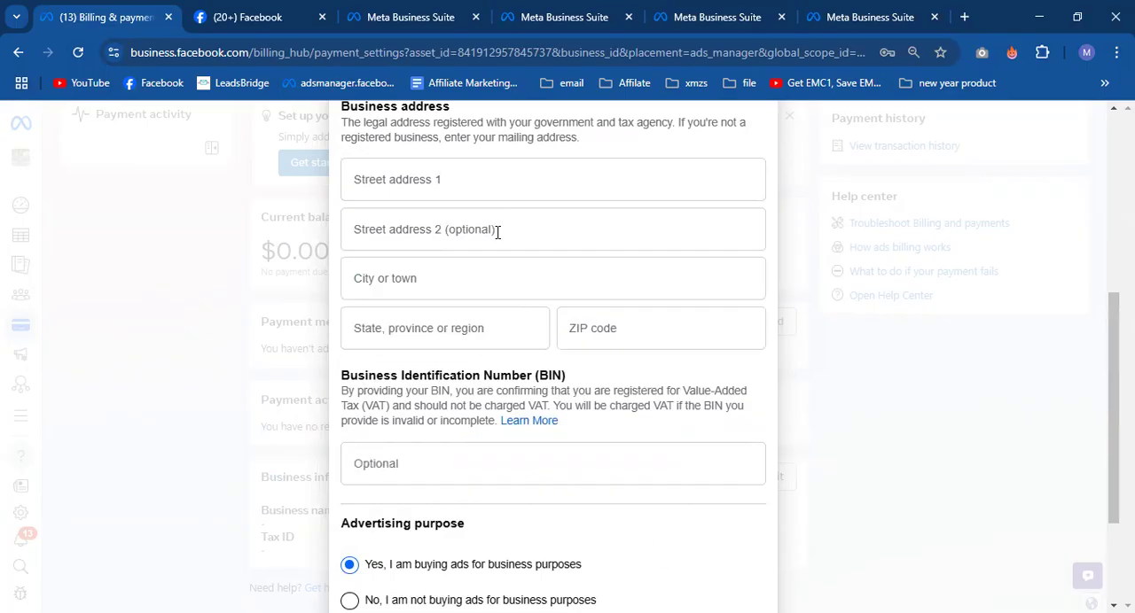
left_click_drag(527, 376, 575, 377)
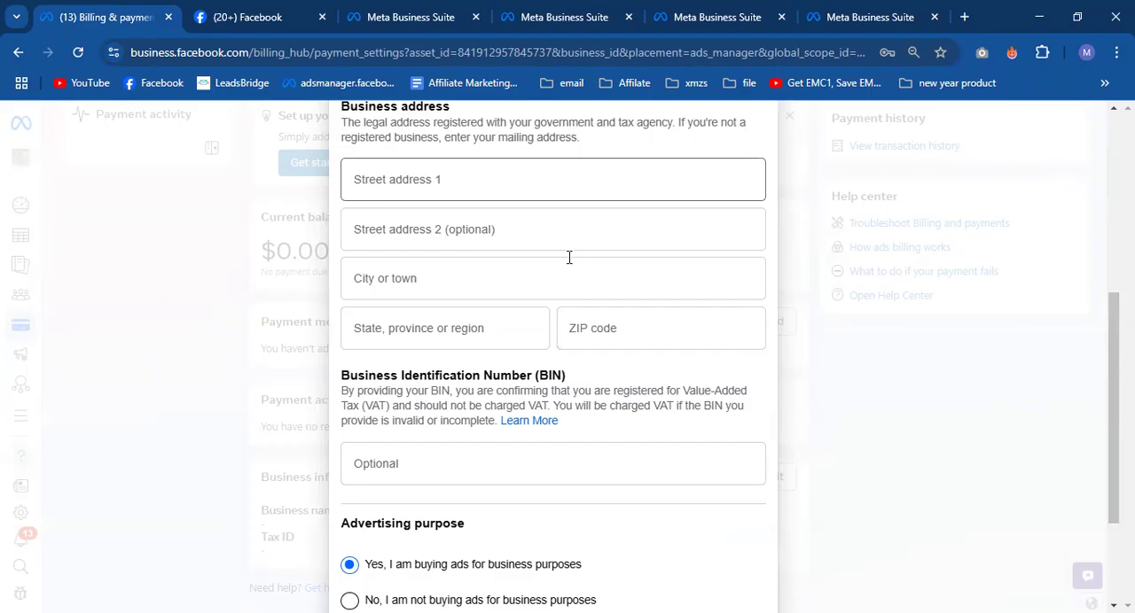
- Switch to the class notes and add "Ebl" below the "1– 1.15" line, leaving a blank line between them
key("alt+Tab")
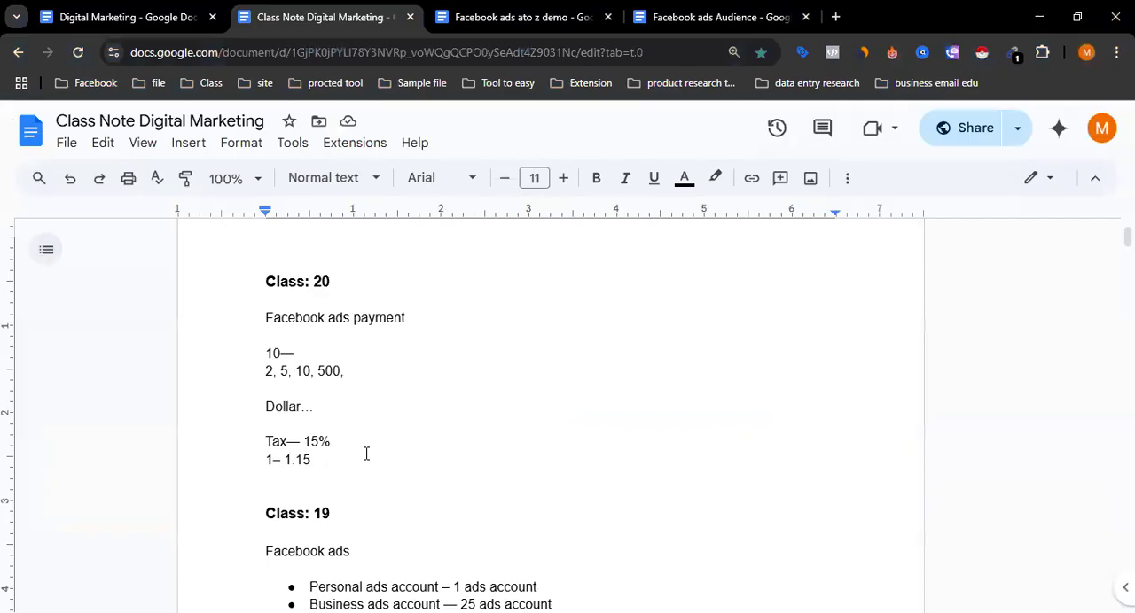
key("Return")
key("Return")
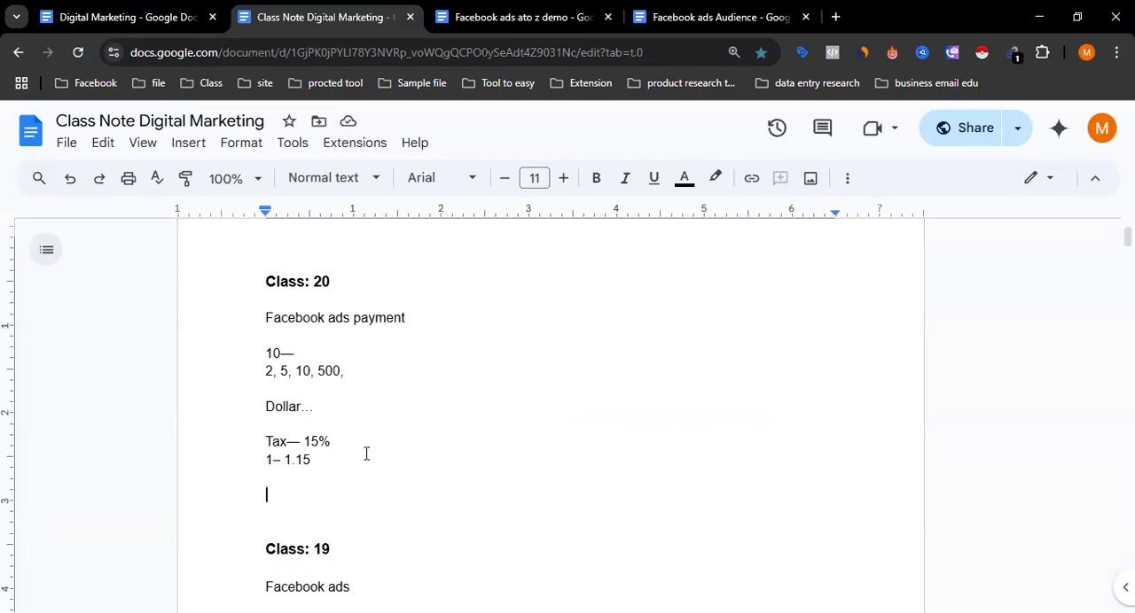
type("Ebl")
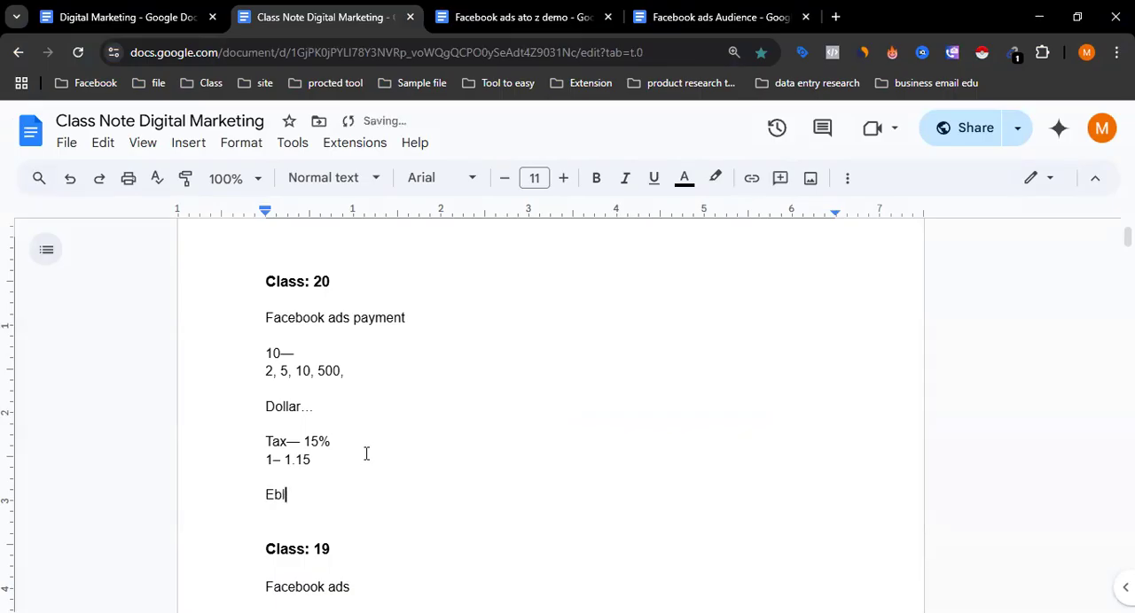
type(",")
key("BackSpace")
key("BackSpace")
- Add a line reading "15%" directly below "Ebl" in the Class: 20 notes
left_click_drag(312, 463, 331, 441)
left_click(308, 459)
left_click(331, 442)
double_click(284, 503)
left_click(301, 510)
key("Return")
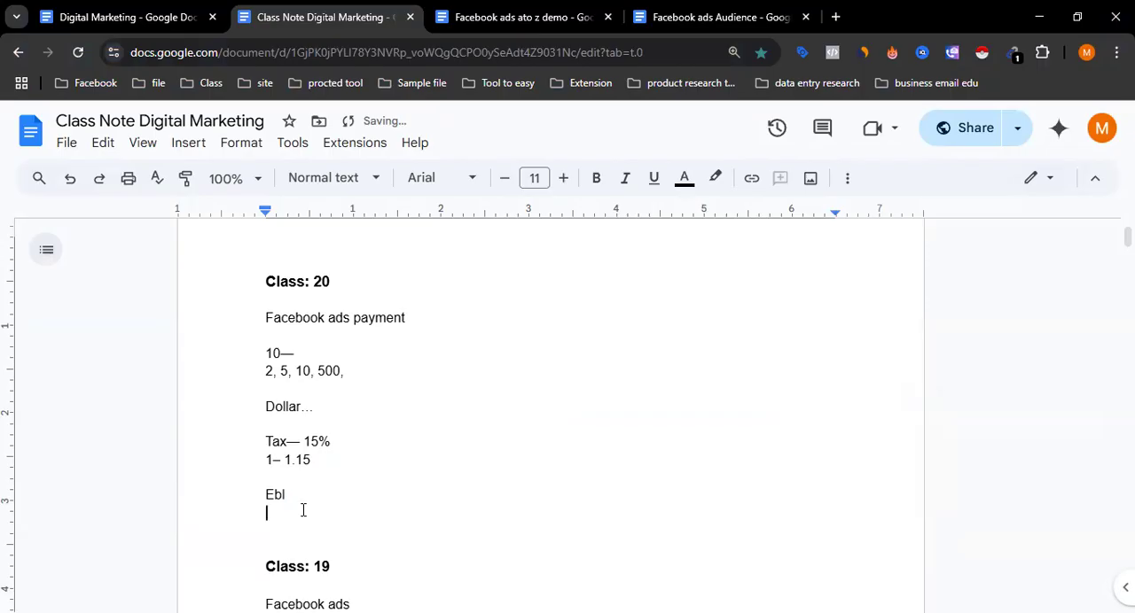
type("15%")
- Add the sum "15%+15%" on the line below "15%" and start a new line
key("Return")
type("15")
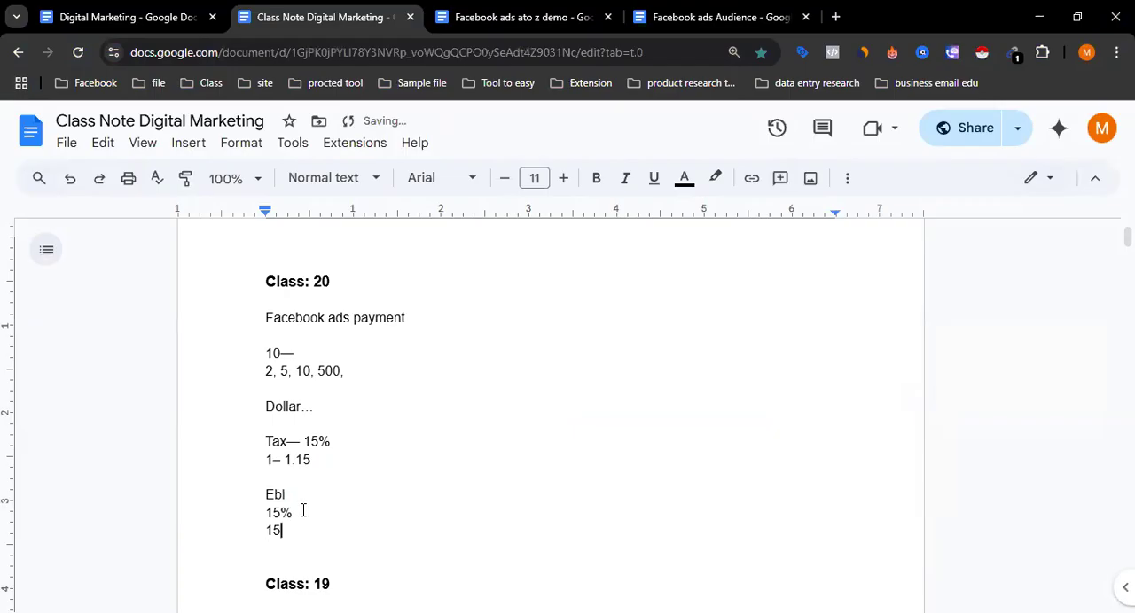
type("%+15%")
key("Return")
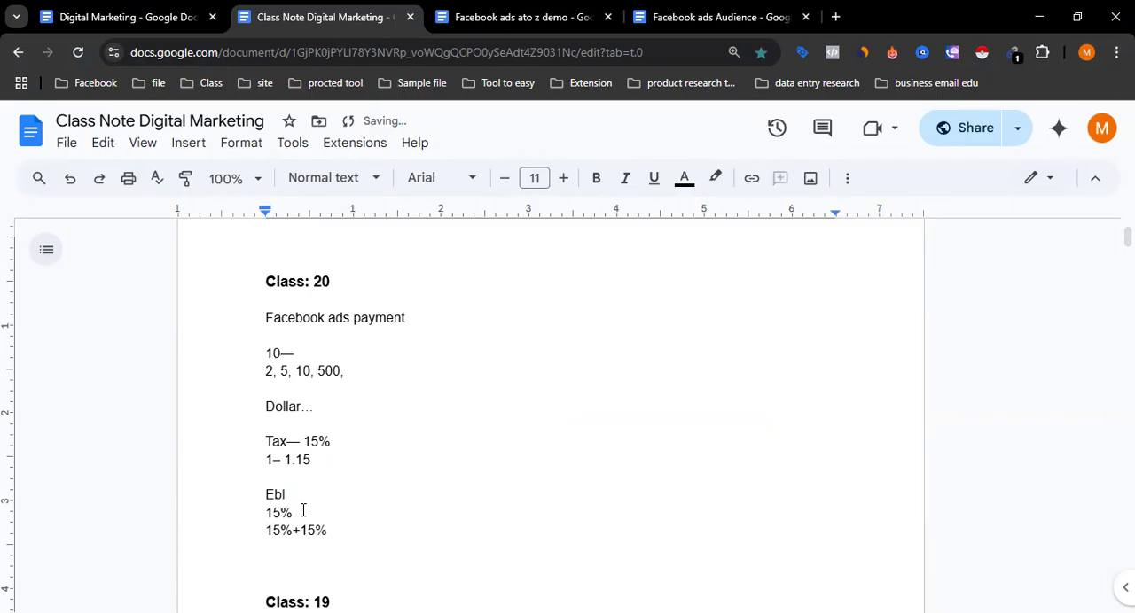
- Add "30%... 1– 1.30" below the "15%+15%" line, followed by an empty line
type("30")
type("%")
type("... ")
type("1")
type("- ")
type("1.30")
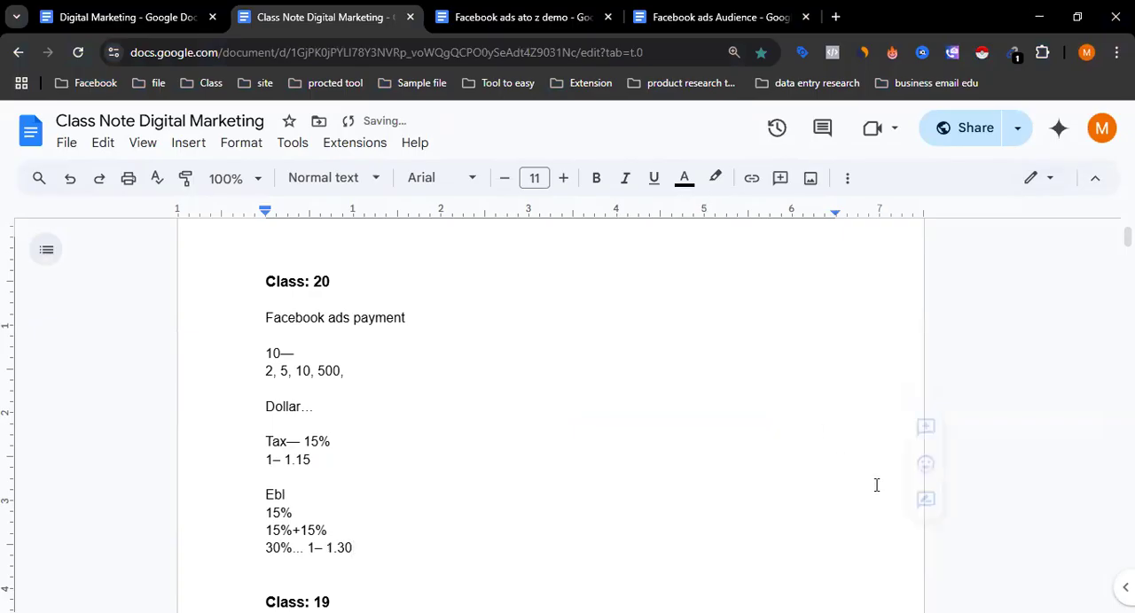
double_click(391, 553)
left_click(383, 549)
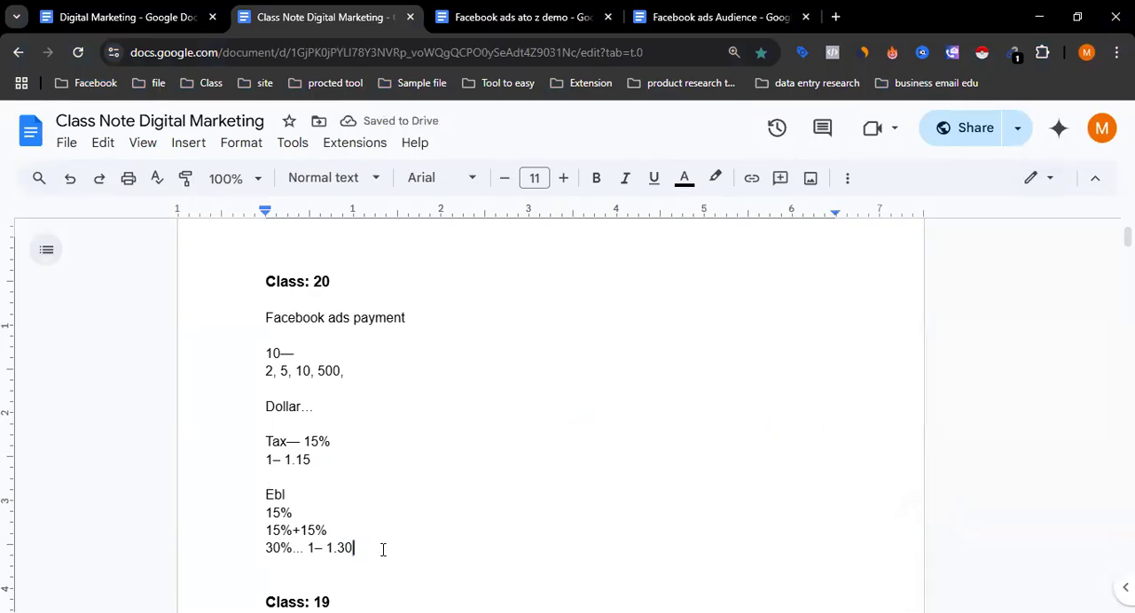
key("Return")
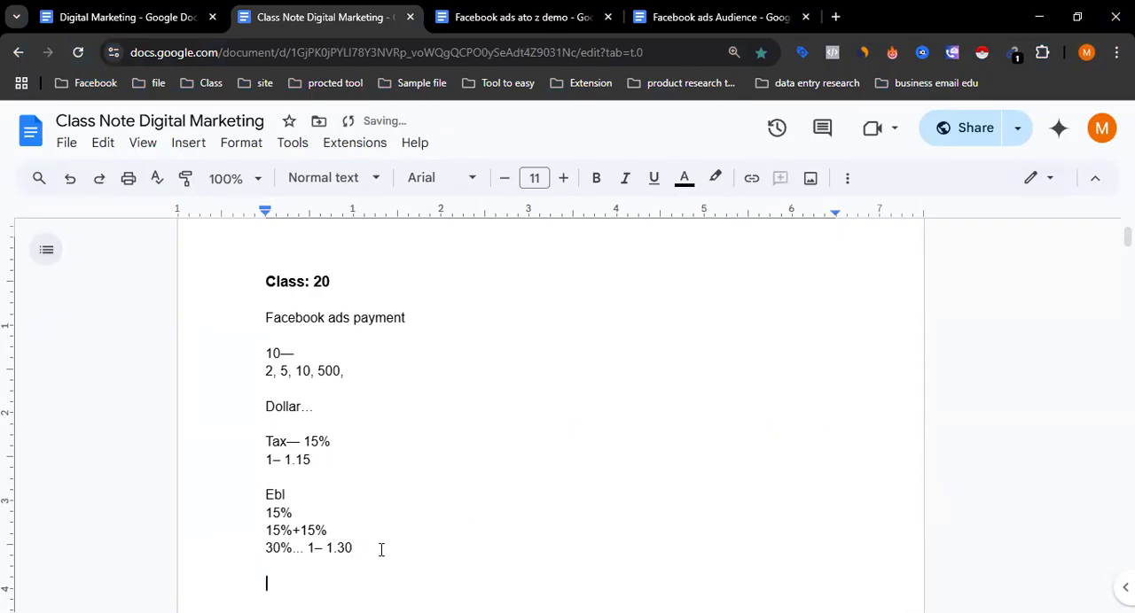
- Examine the Tax and Ebl percentage notes under Class: 20, including the 15% and 30% cost examples
scroll(405, 493, "down", 1)
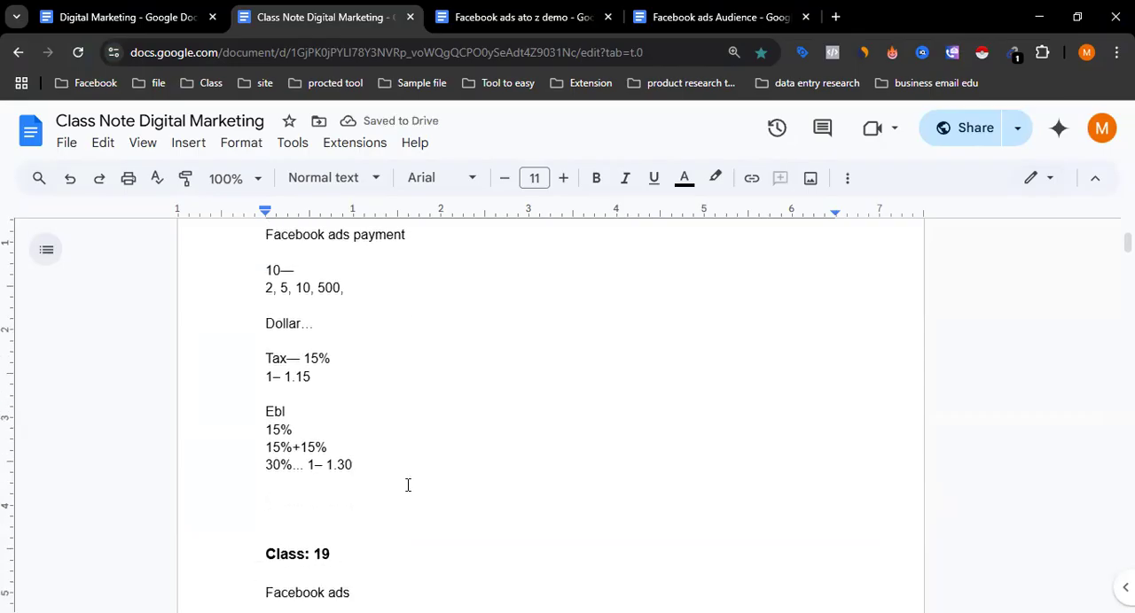
scroll(406, 486, "down", 1)
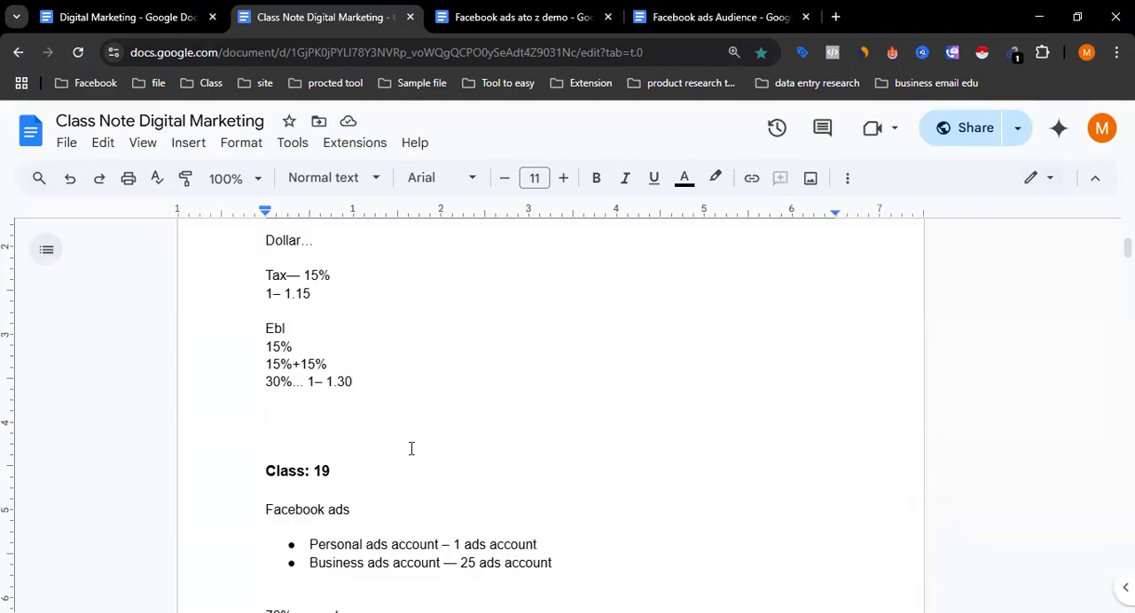
left_click_drag(292, 328, 258, 333)
left_click(263, 331)
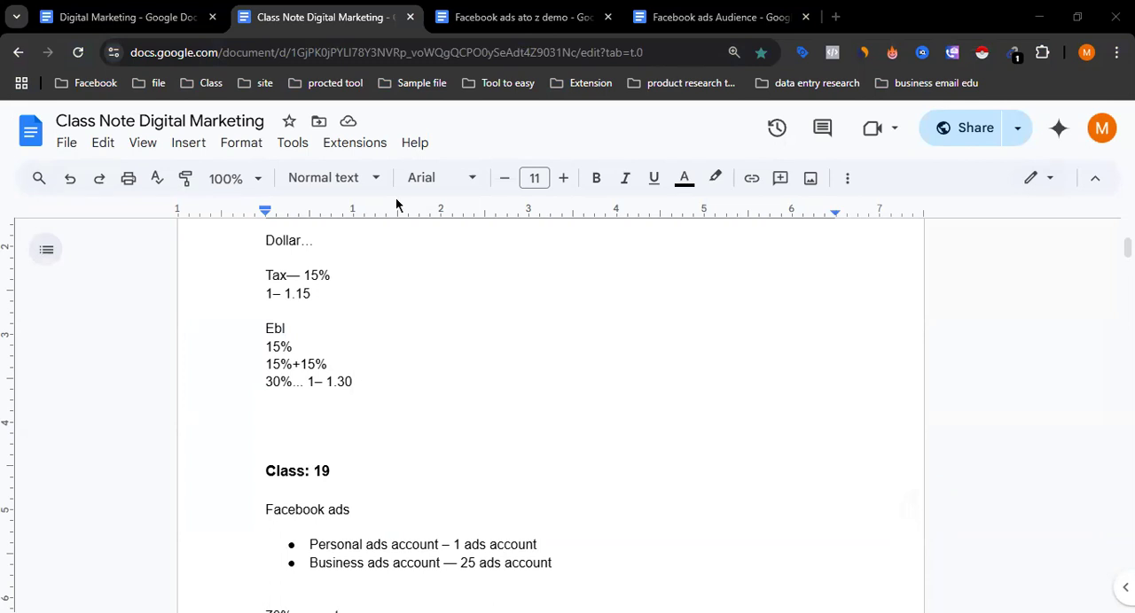
left_click(256, 413)
scroll(258, 346, "up", 1)
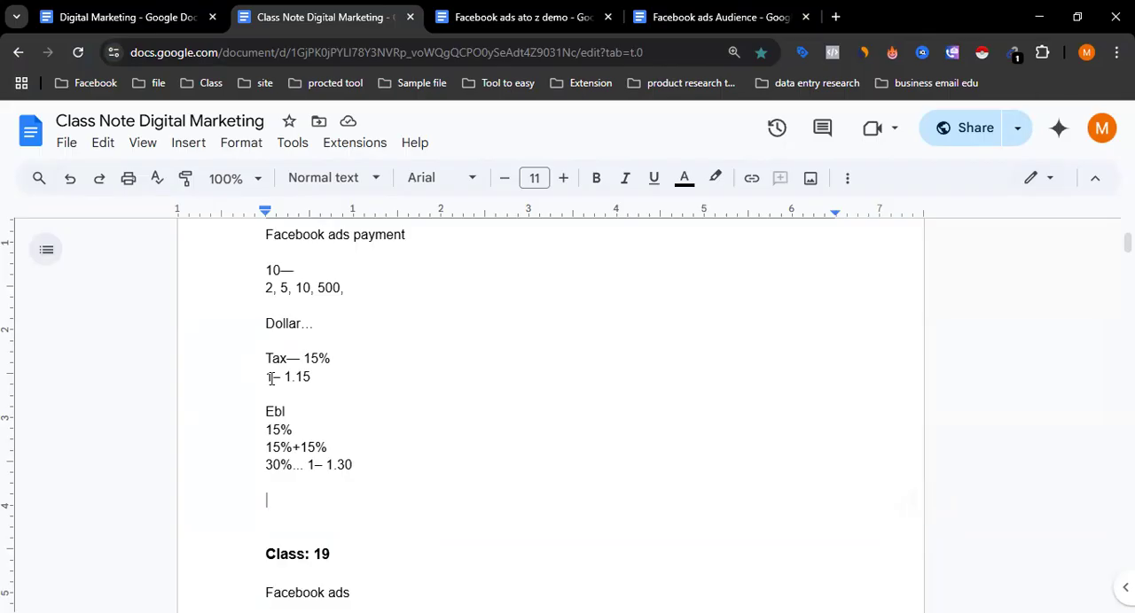
scroll(271, 382, "down", 1)
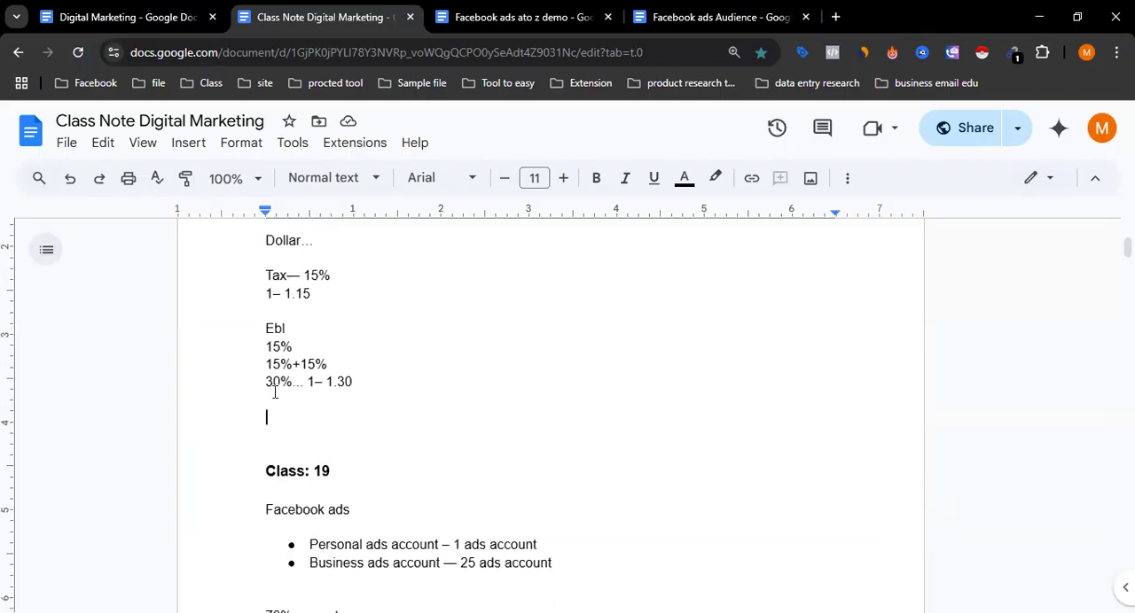
scroll(278, 388, "up", 1)
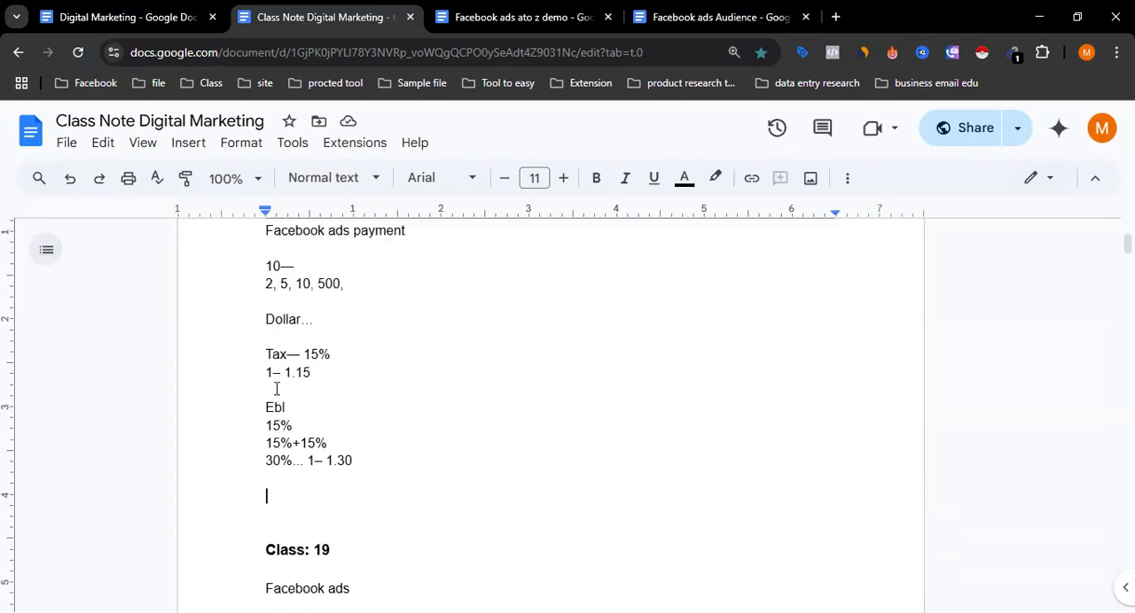
scroll(337, 310, "down", 1)
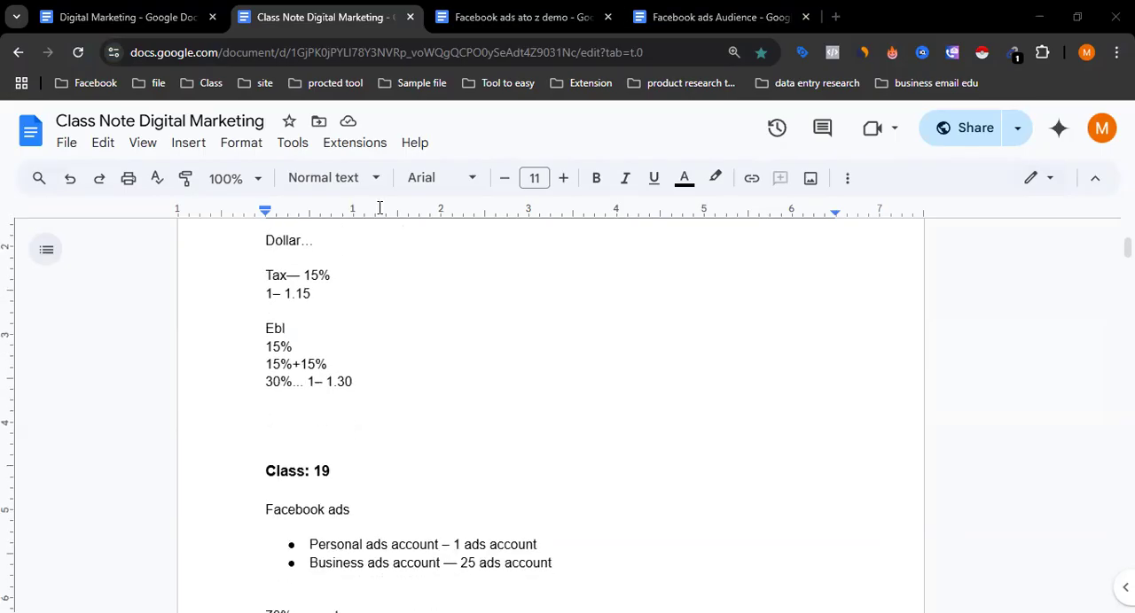
- Add the line "Dolar — passport" below the "30%... 1– 1.30" line in the Class: 20 notes, separated by an empty line
left_click(271, 426)
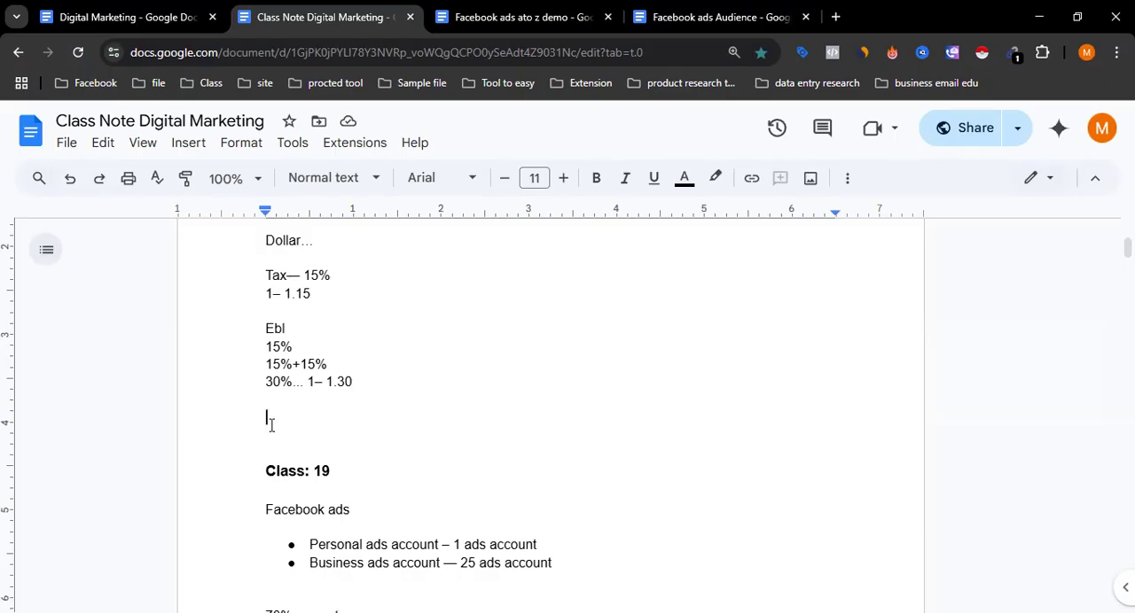
type("Do")
type("laar")
key("BackSpace")
key("BackSpace")
key("BackSpace")
type("ar ")
type("--")
type("pas")
type("spe")
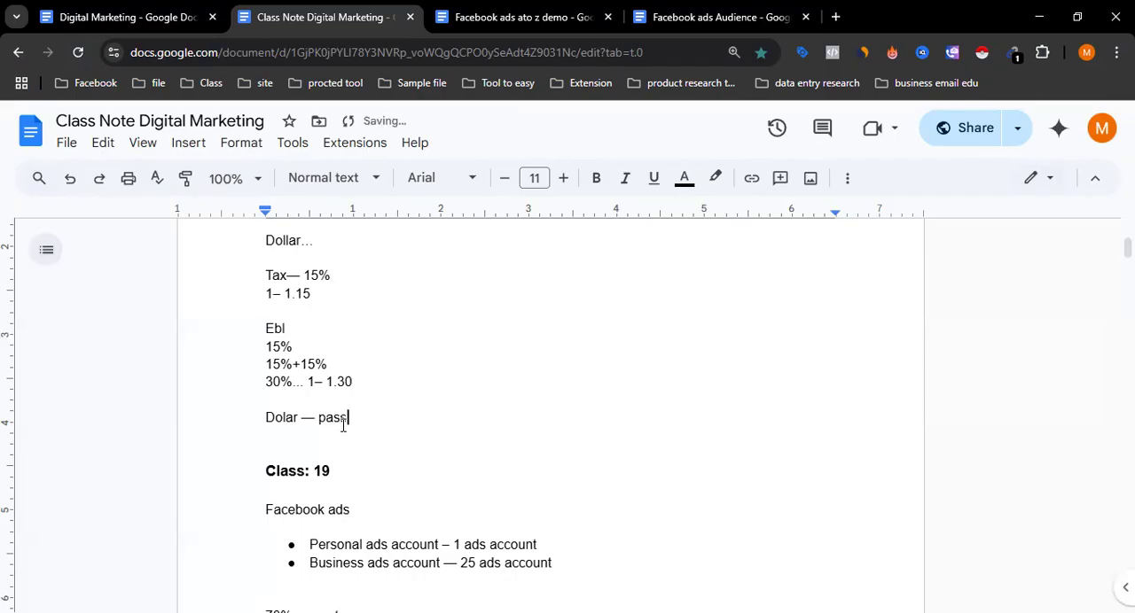
key("BackSpace")
type("rort")
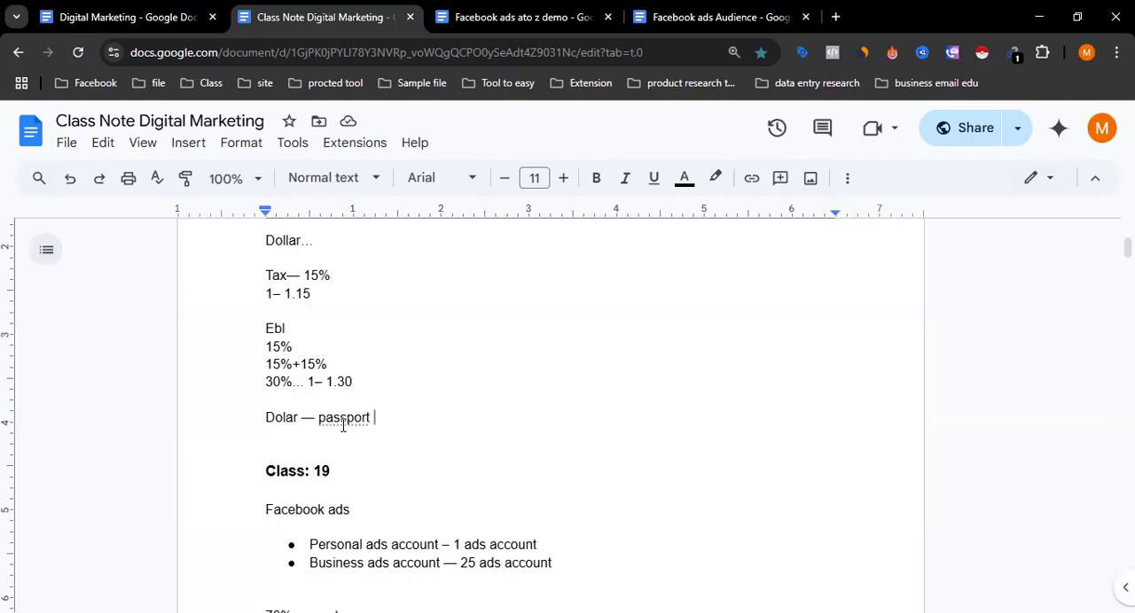
double_click(740, 264)
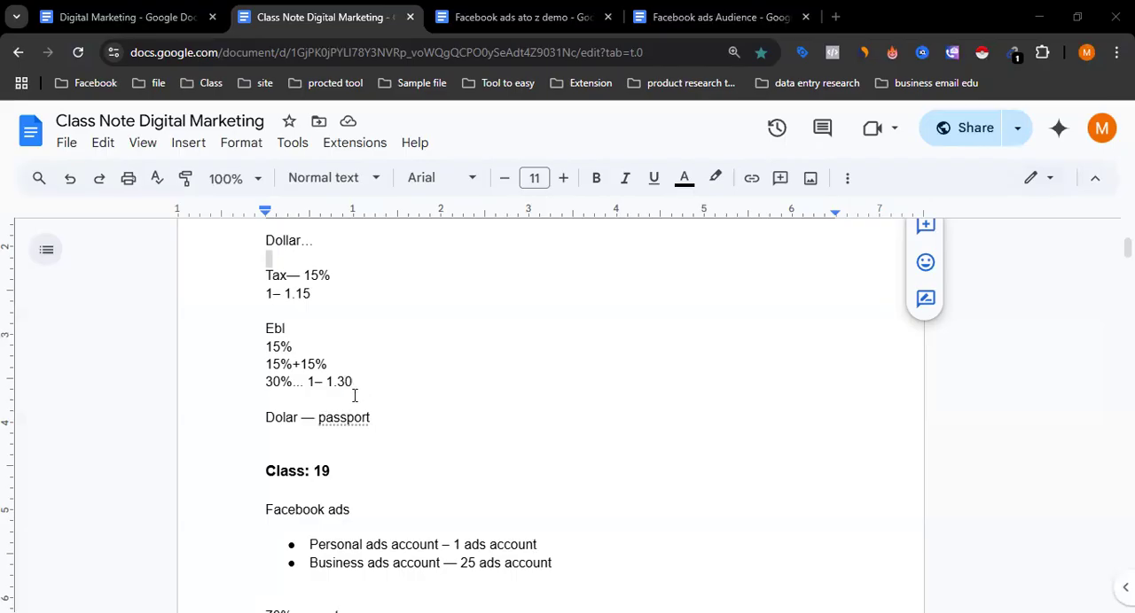
- Add "300/400" one empty line below "Dolar — passport" and insert empty lines after it
double_click(273, 439)
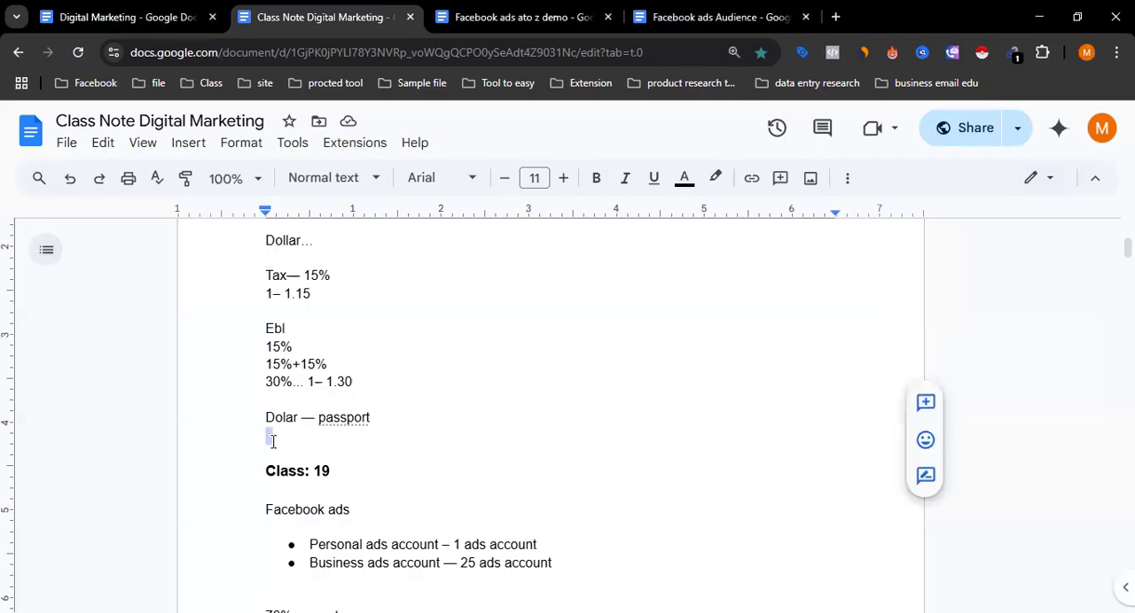
key("Return")
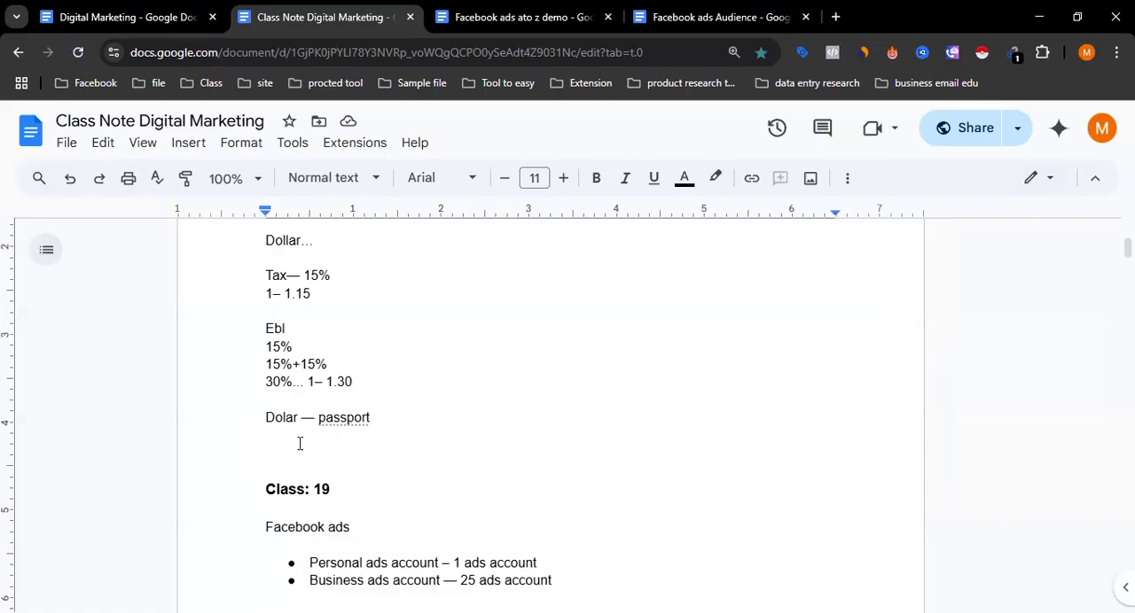
type("300/400")
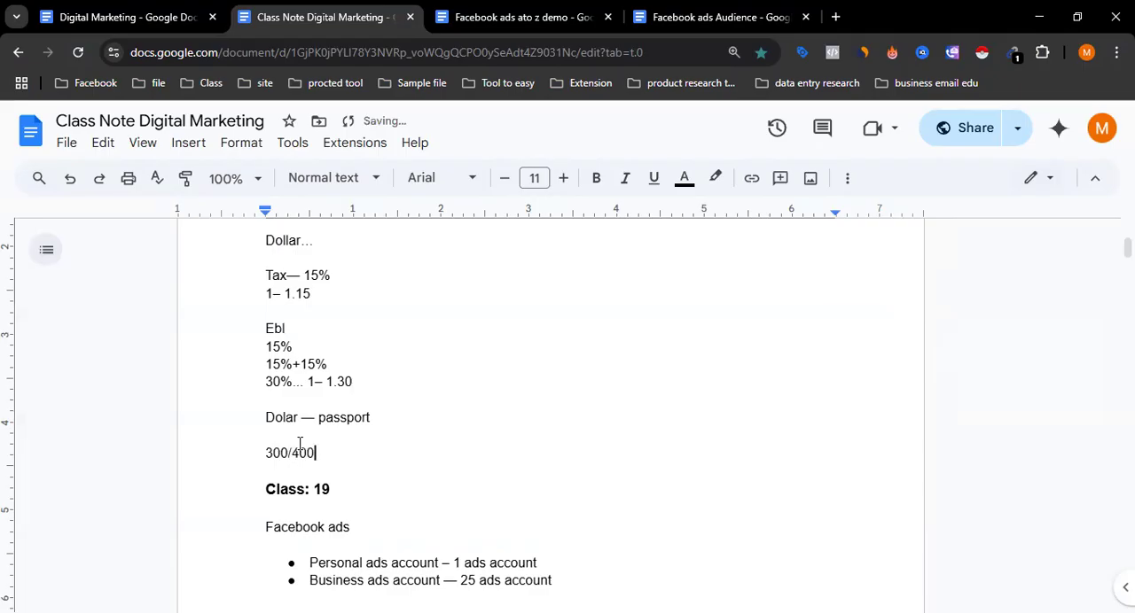
key("Return")
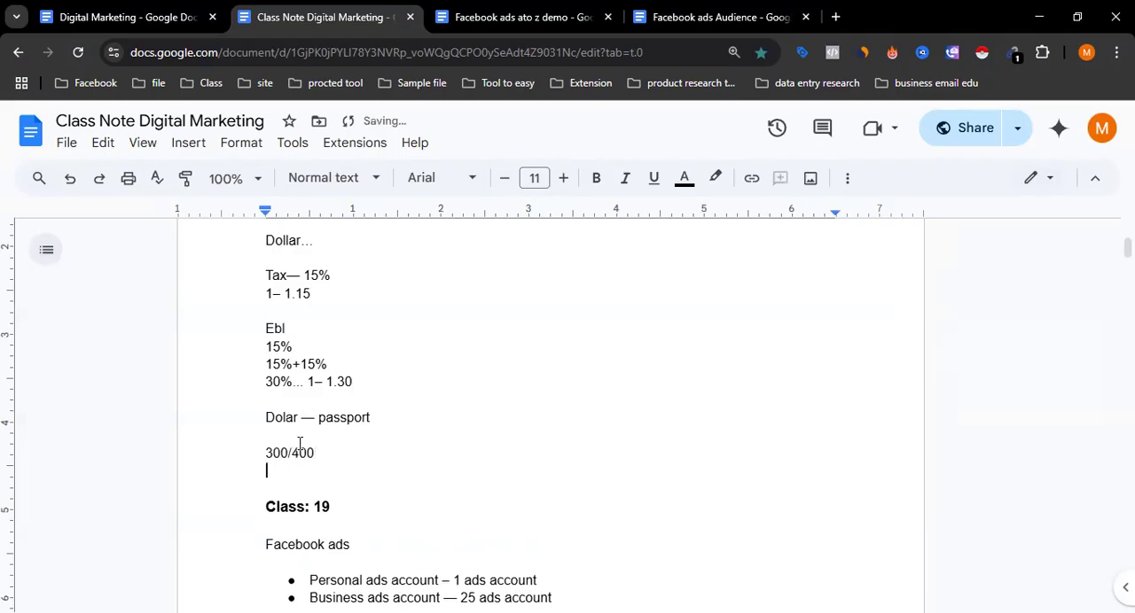
key("Return")
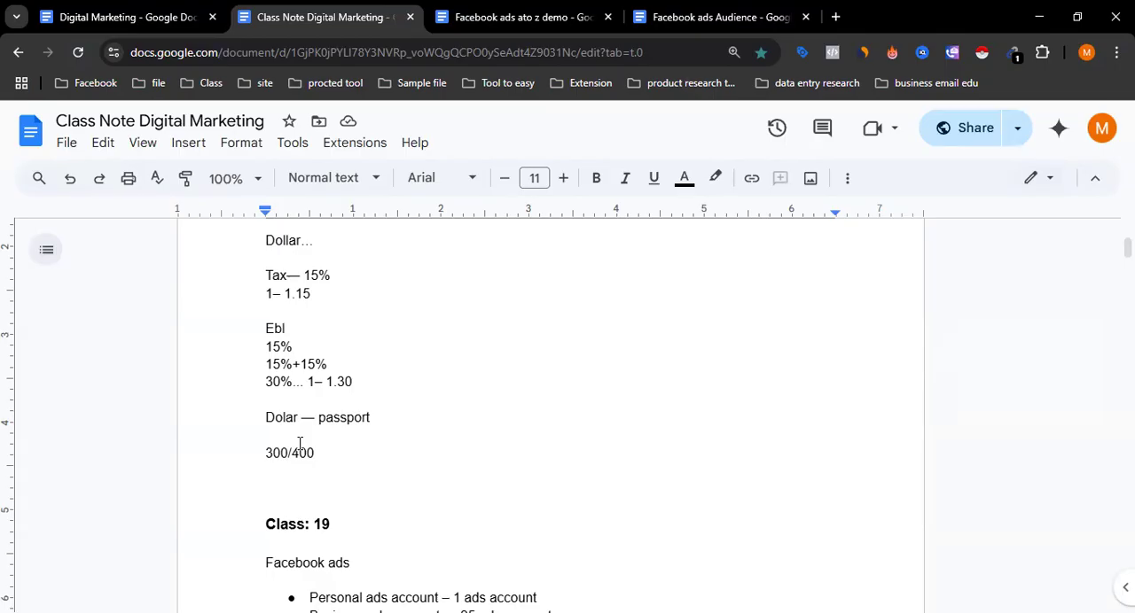
- Examine the Class: 20 notes on Facebook ads payment, from the payment amounts through the tax, Ebl and passport lines
scroll(300, 444, "up", 3)
scroll(299, 443, "down", 2)
scroll(299, 443, "up", 1)
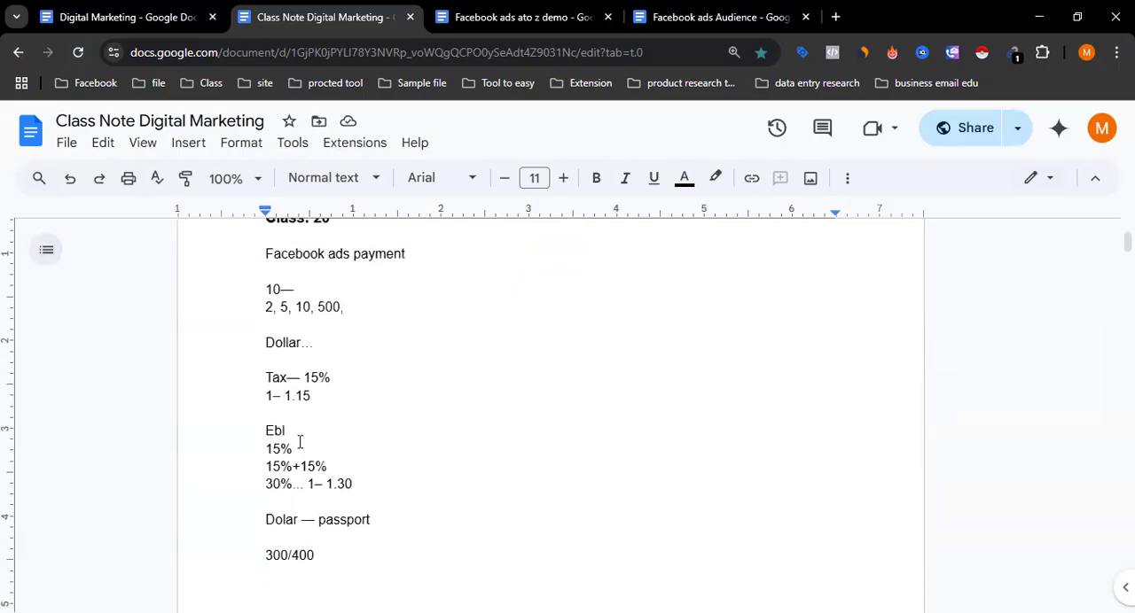
scroll(300, 444, "down", 1)
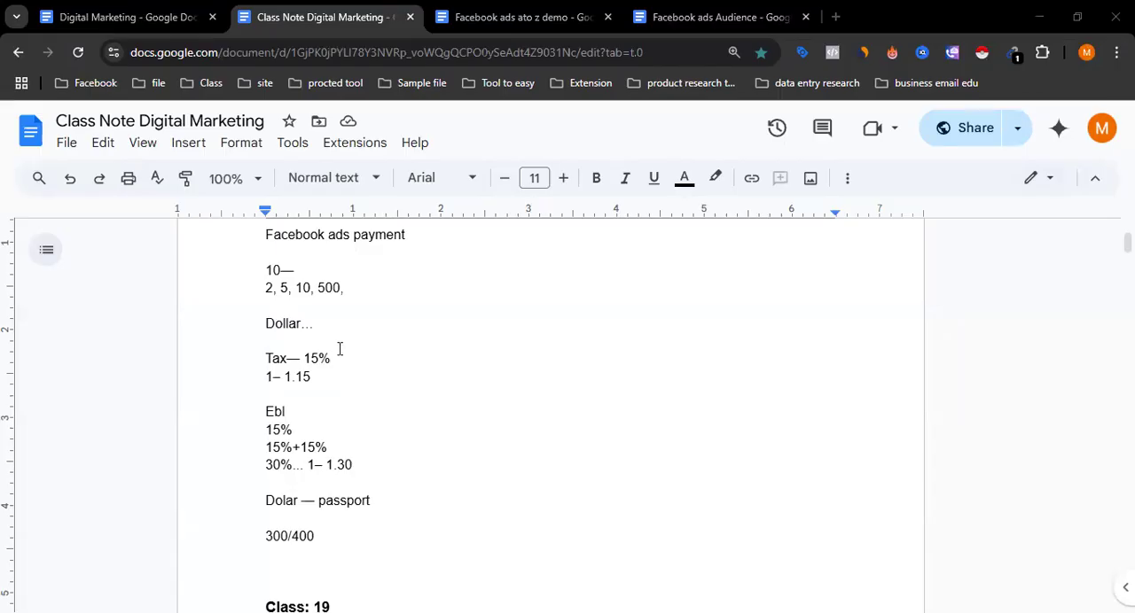
scroll(338, 356, "up", 1)
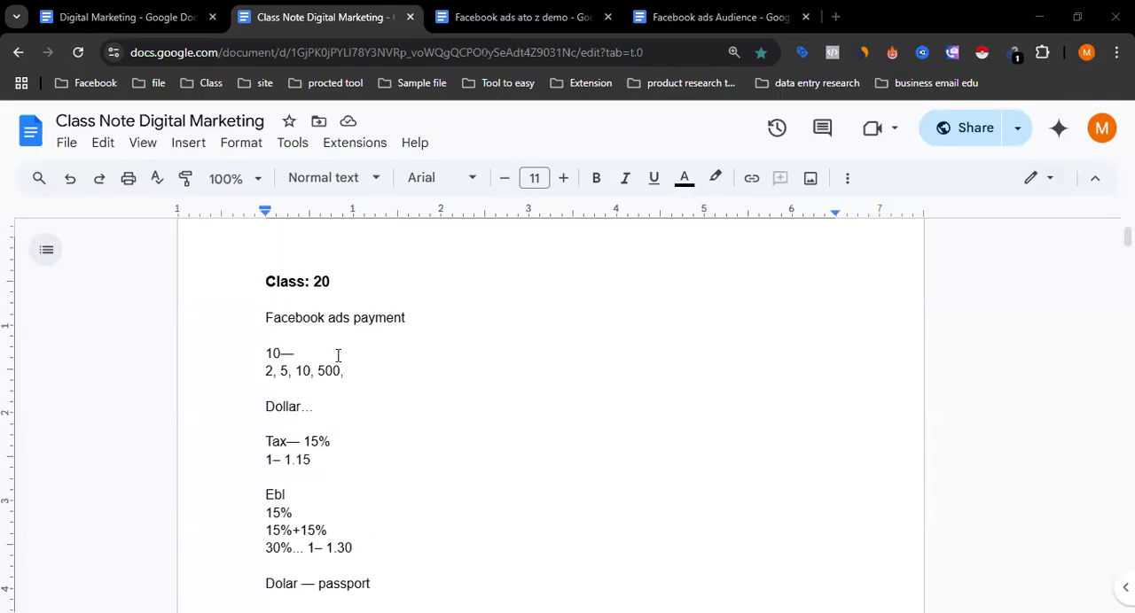
scroll(338, 355, "down", 1)
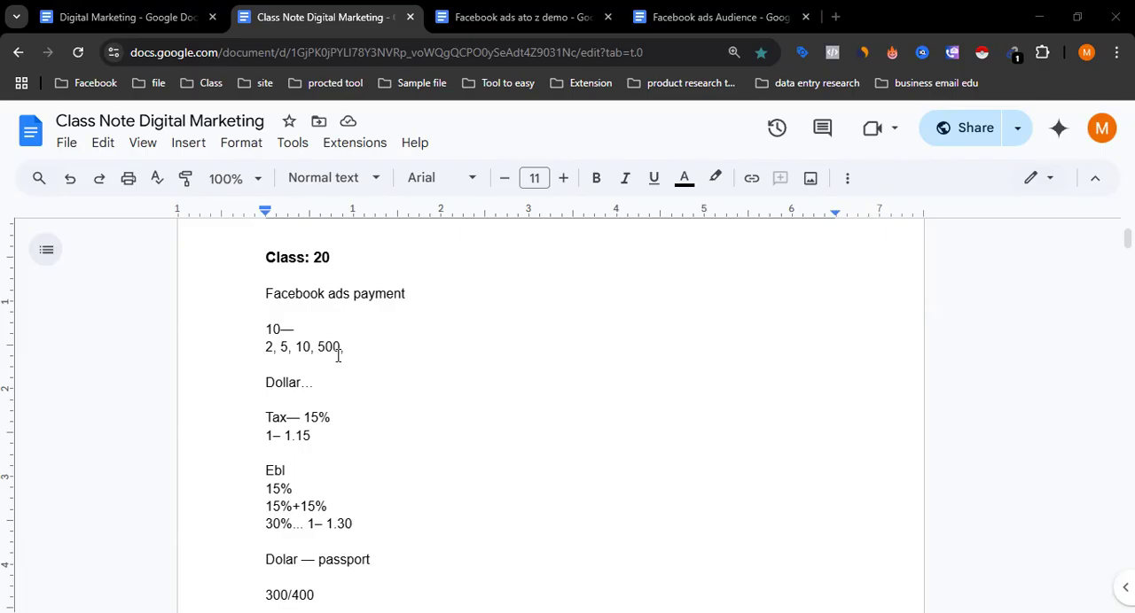
scroll(335, 365, "down", 3)
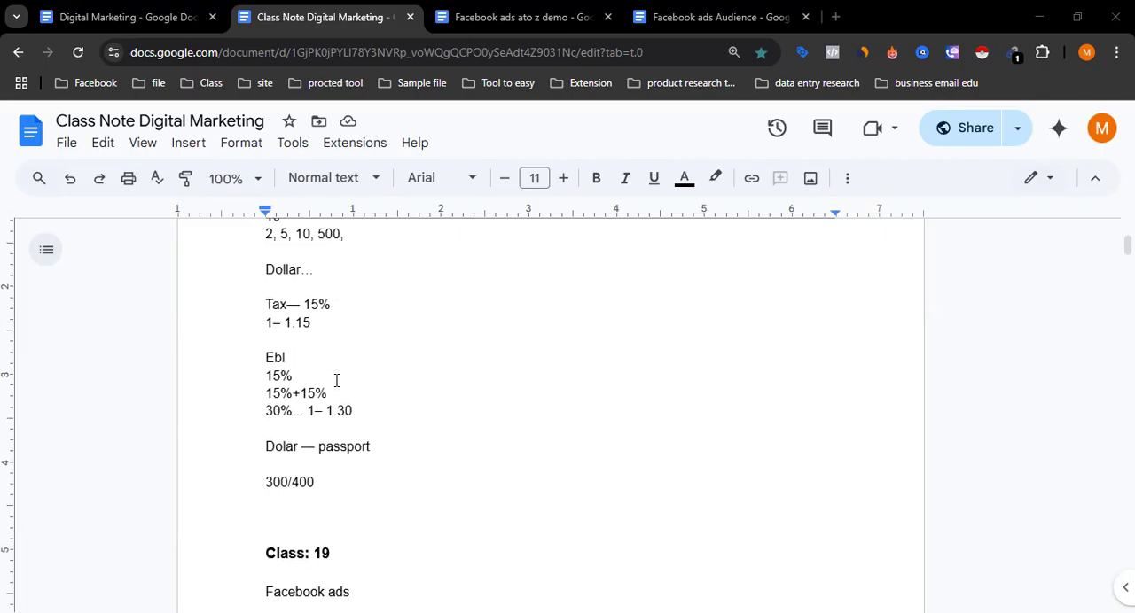
scroll(336, 381, "up", 1)
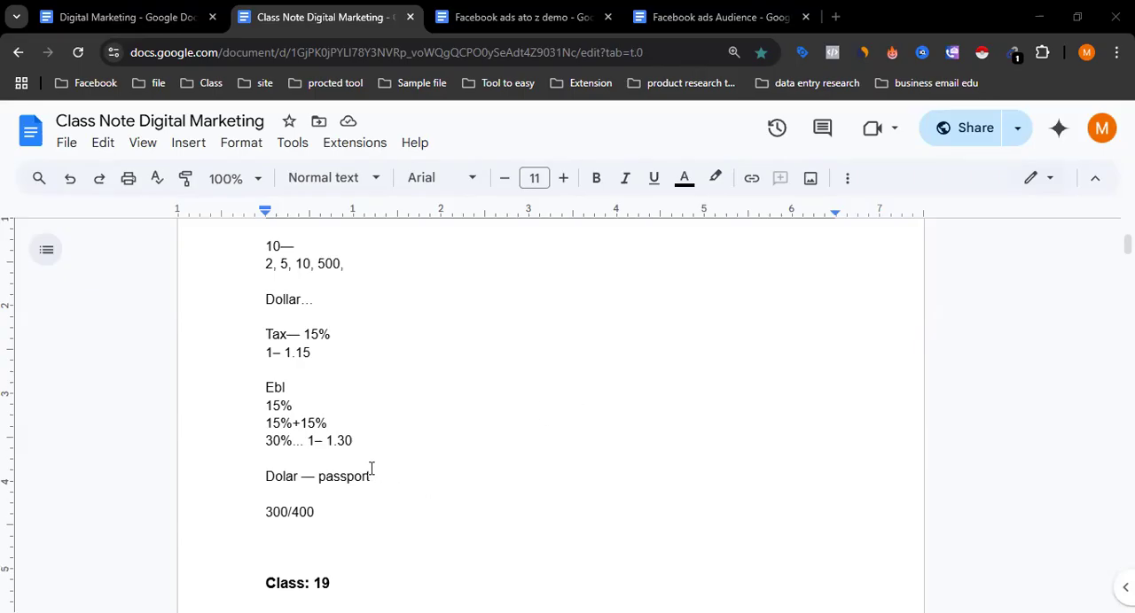
scroll(362, 456, "up", 2)
scroll(361, 458, "down", 2)
scroll(362, 457, "up", 2)
scroll(362, 457, "down", 2)
double_click(288, 387)
left_click(285, 386)
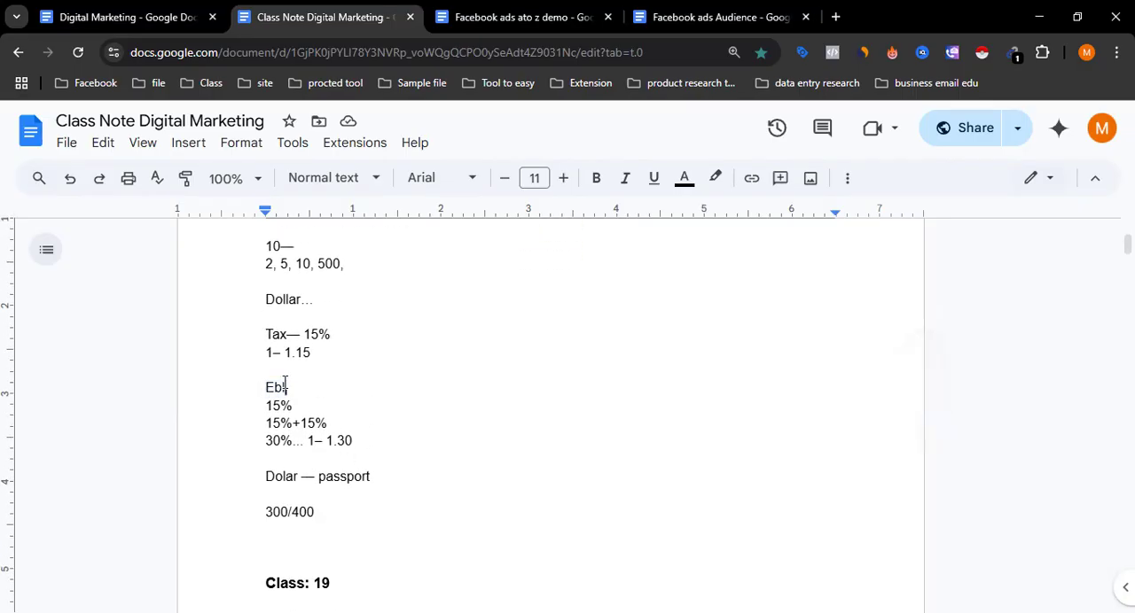
- Add the line "Virtual card" below "300/400", just above the Class: 19 heading
left_click(267, 459)
double_click(275, 543)
type("virtual car")
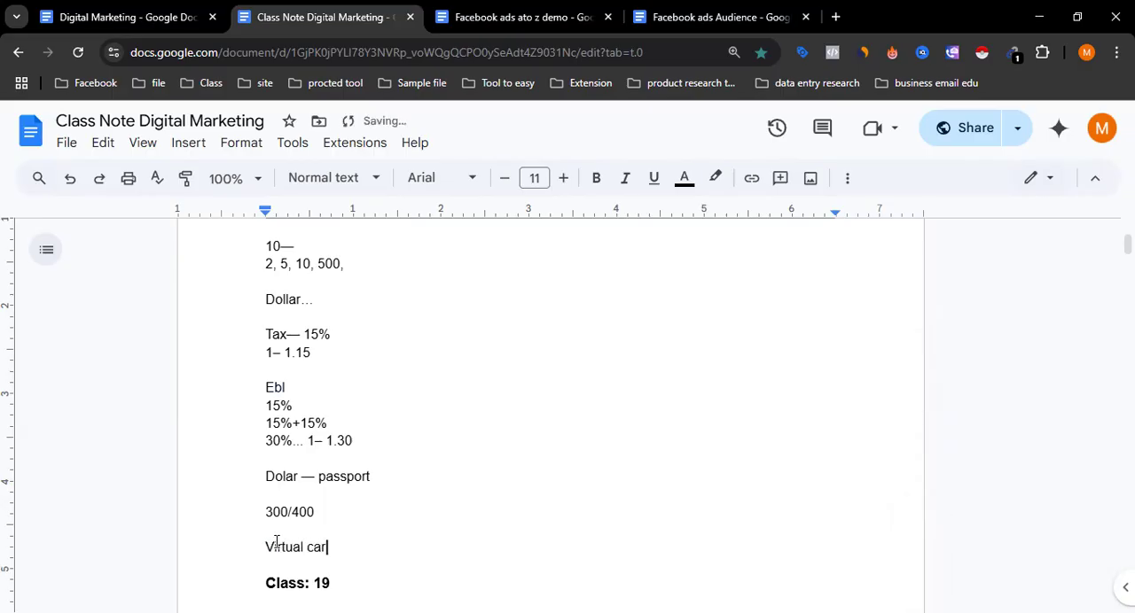
type("d")
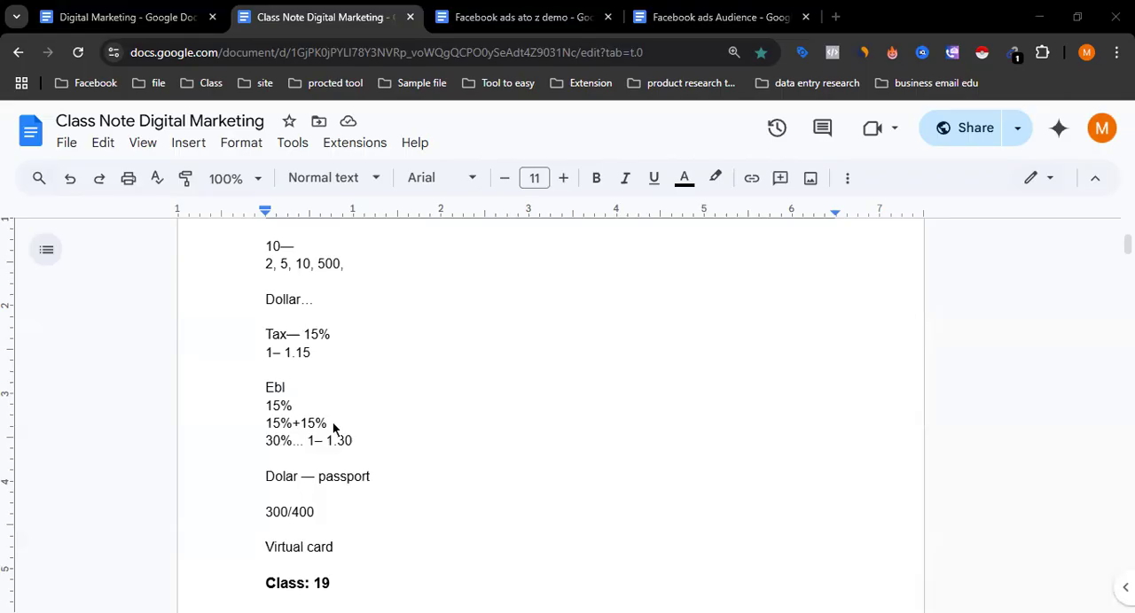
- Switch to the Meta payment settings page and close the Tax Information form without filling it in
key("alt+Tab")
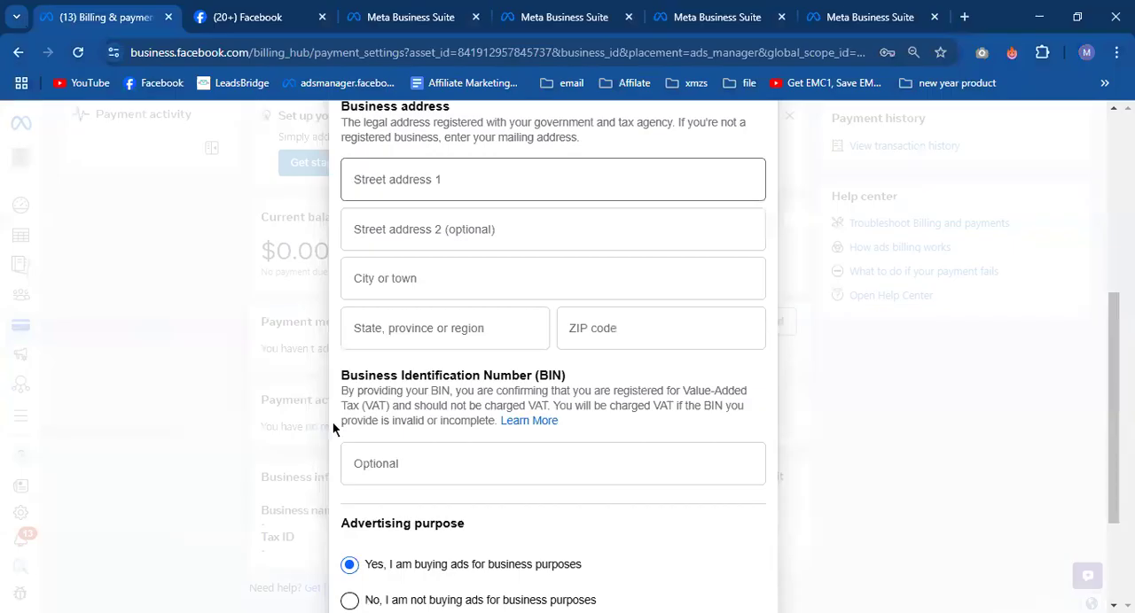
scroll(333, 422, "up", 5)
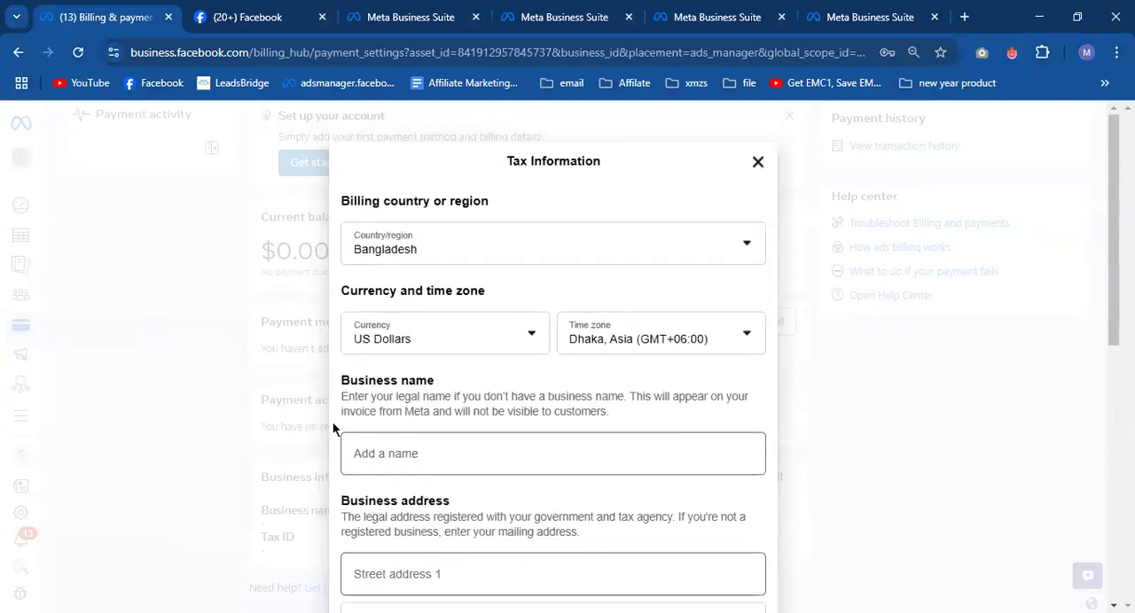
key("Escape")
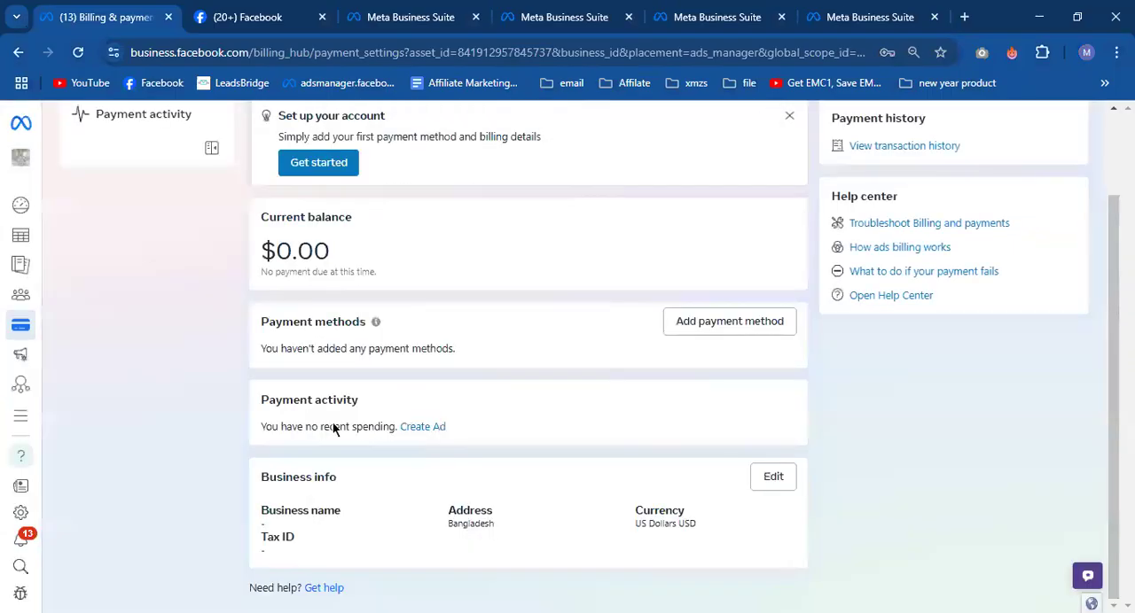
scroll(239, 329, "up", 2)
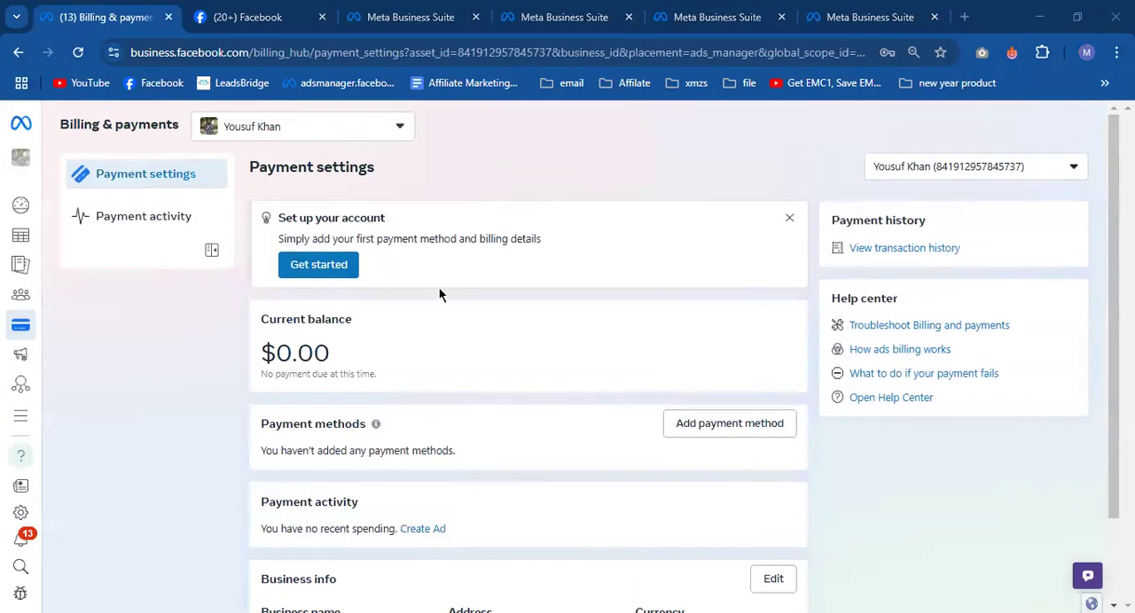
- Open the Billing & payments accounts overview of the BuildPro Media business portfolio from its business settings
mouse_move(29, 210)
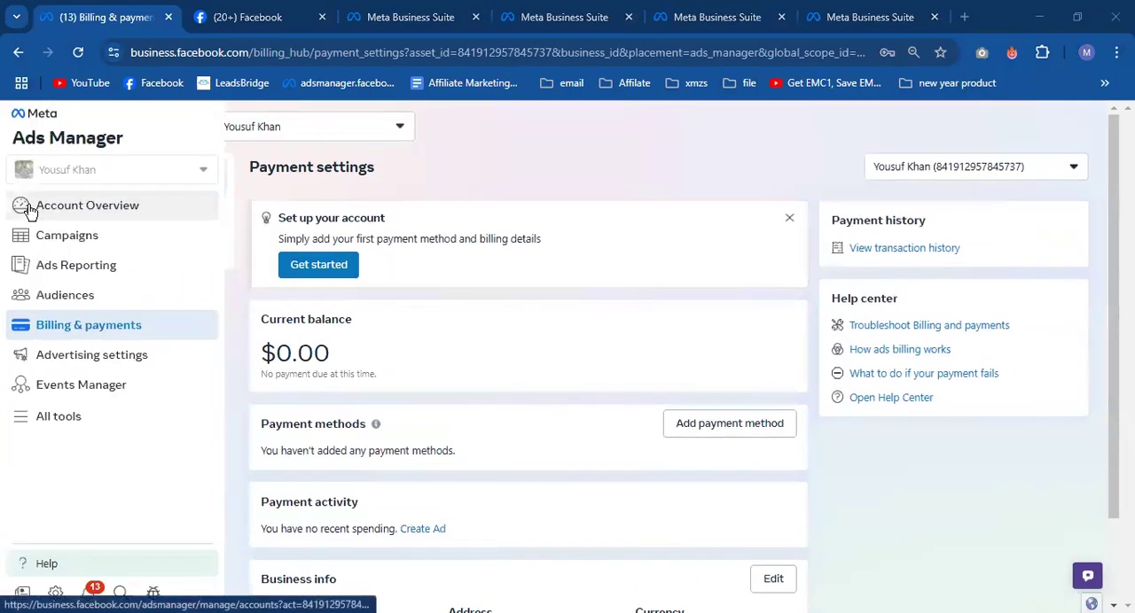
left_click(551, 7)
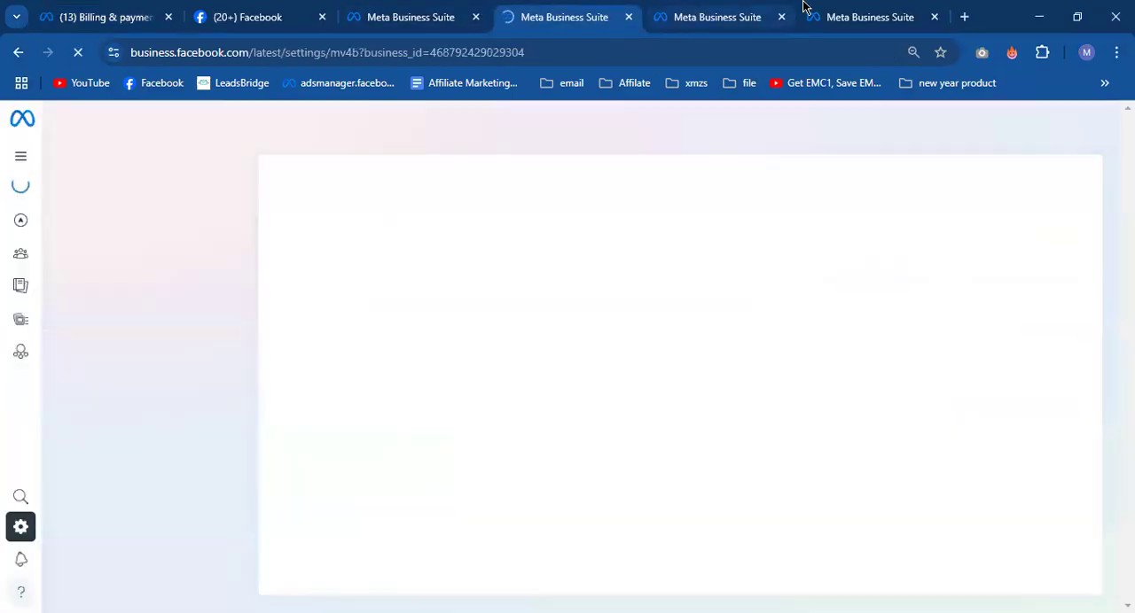
left_click(844, 8)
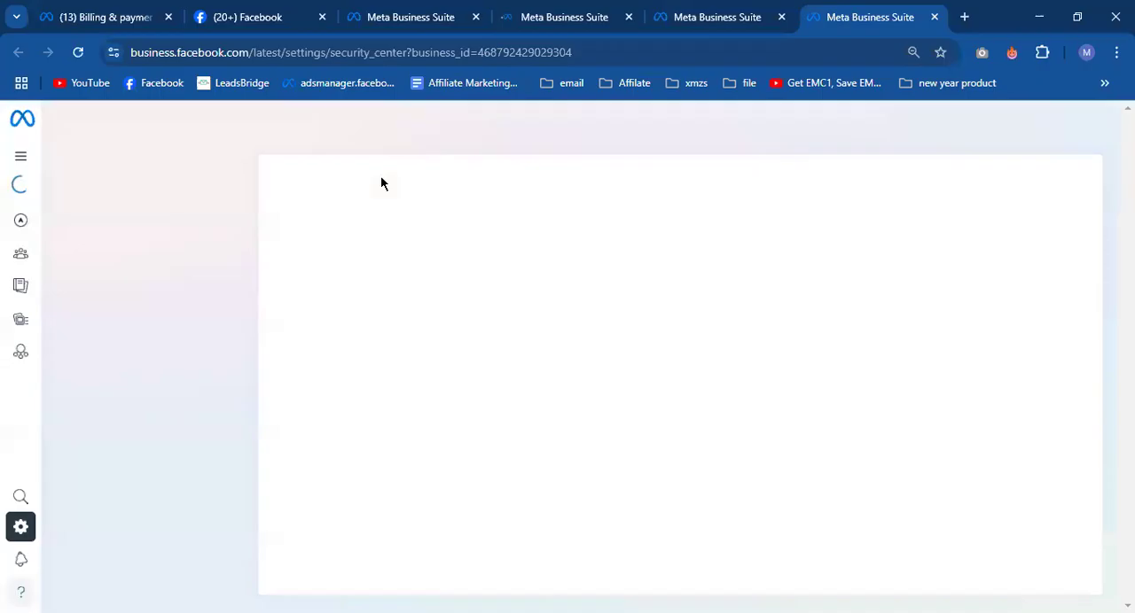
scroll(139, 347, "down", 3)
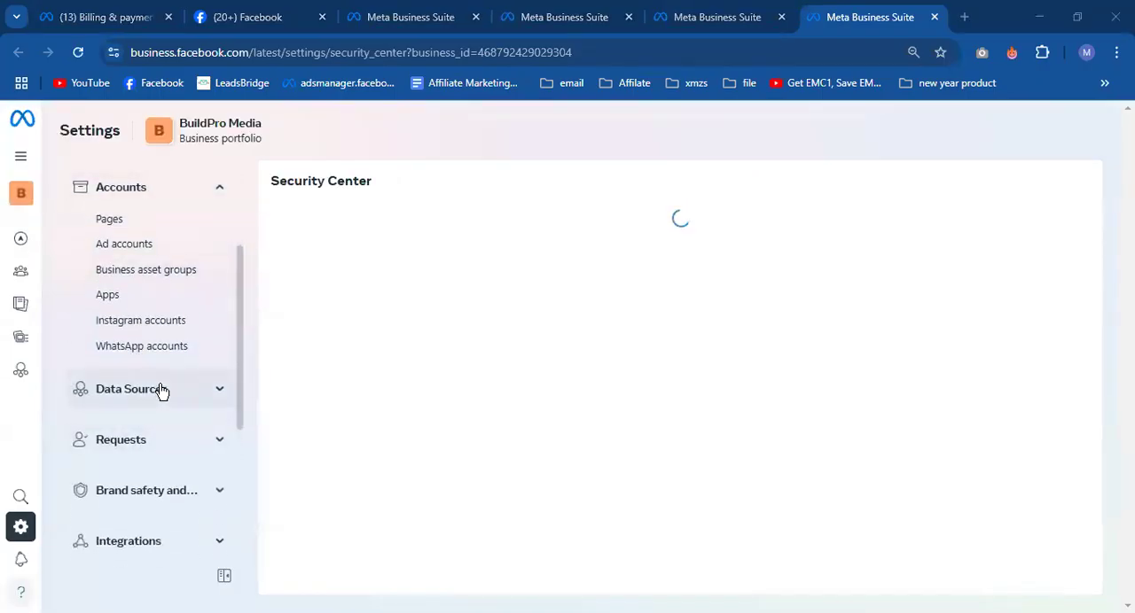
left_click(161, 391)
scroll(178, 405, "down", 4)
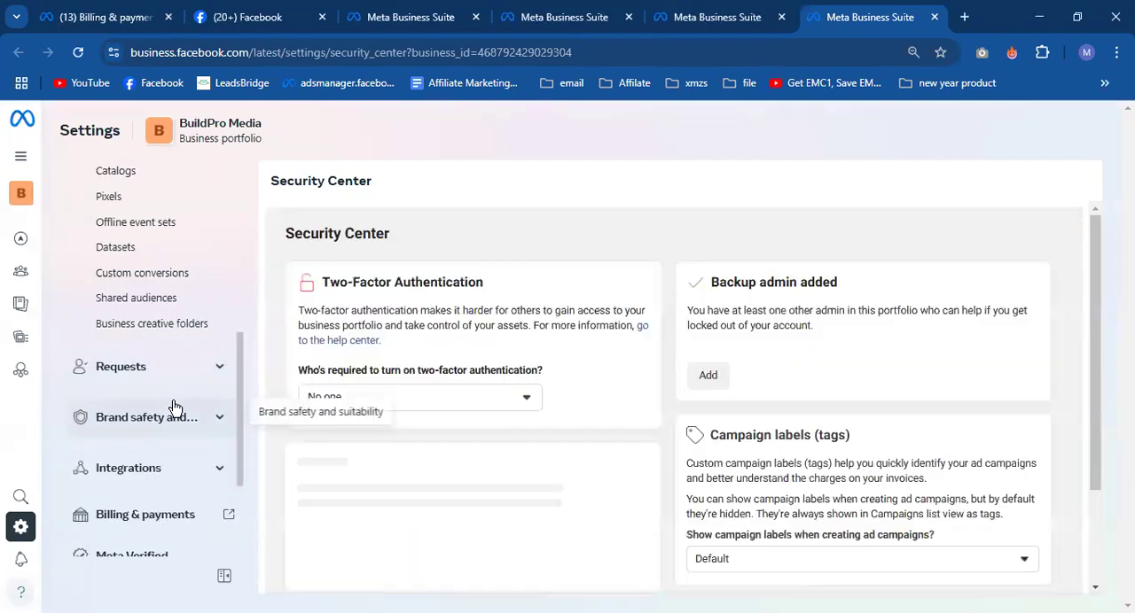
scroll(173, 410, "down", 2)
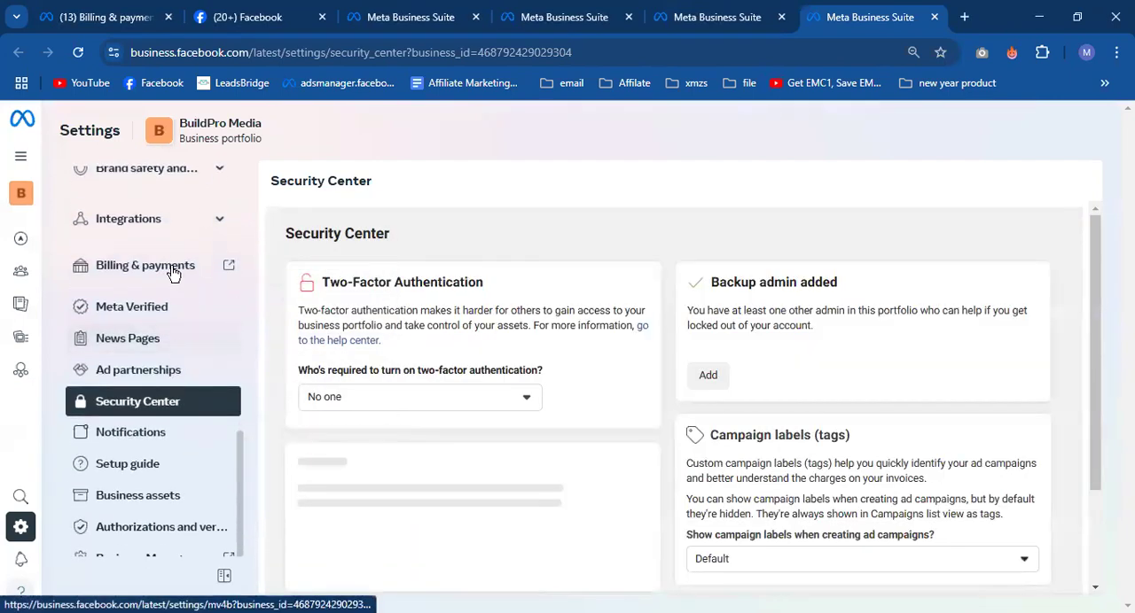
left_click(186, 279)
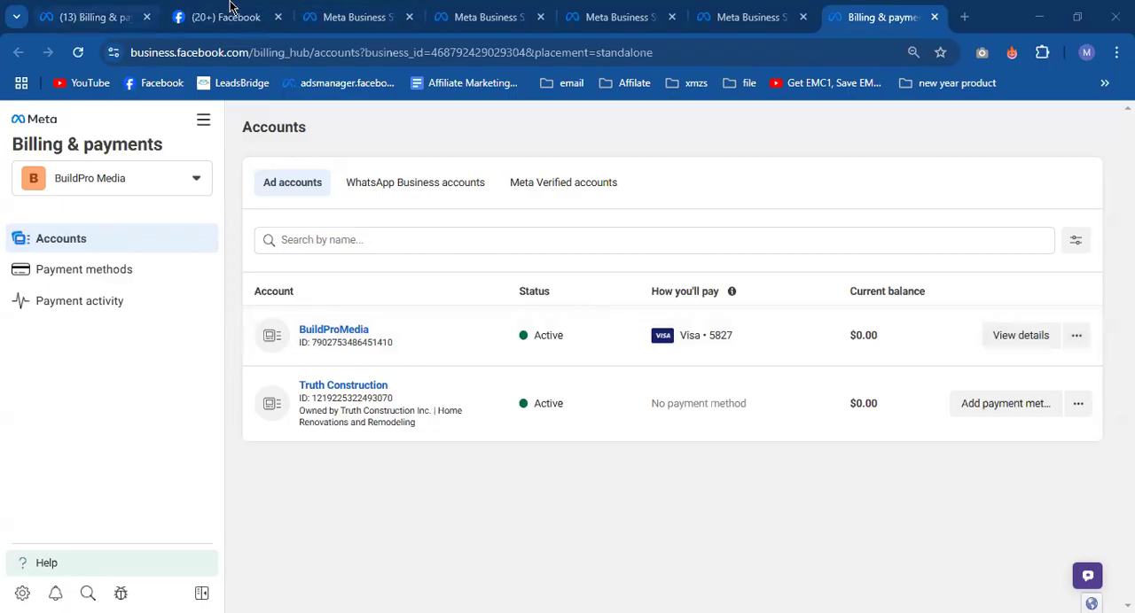
- Return to the personal ad account's payment settings, open its campaigns in Ads Manager and dismiss the payment method notice
left_click(93, 17)
scroll(402, 429, "down", 2)
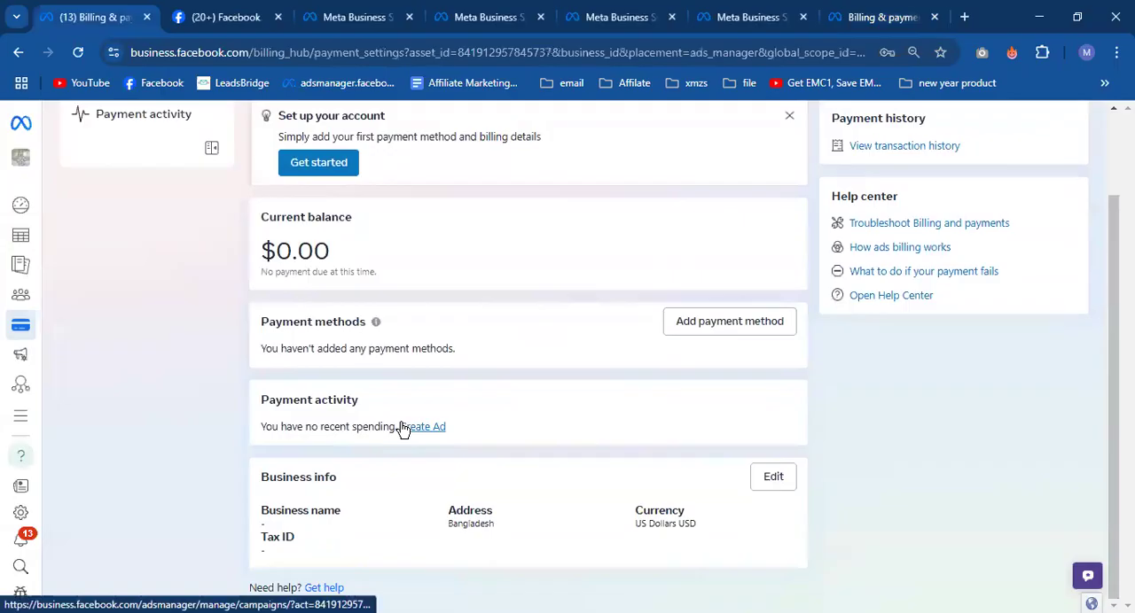
mouse_move(38, 261)
left_click(69, 232)
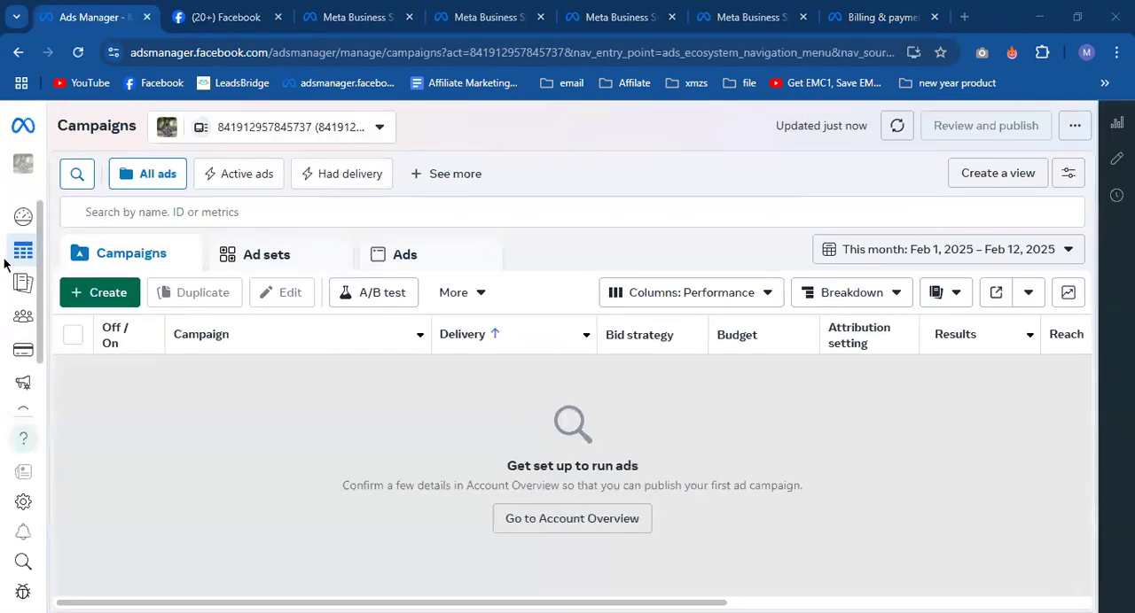
mouse_move(2, 278)
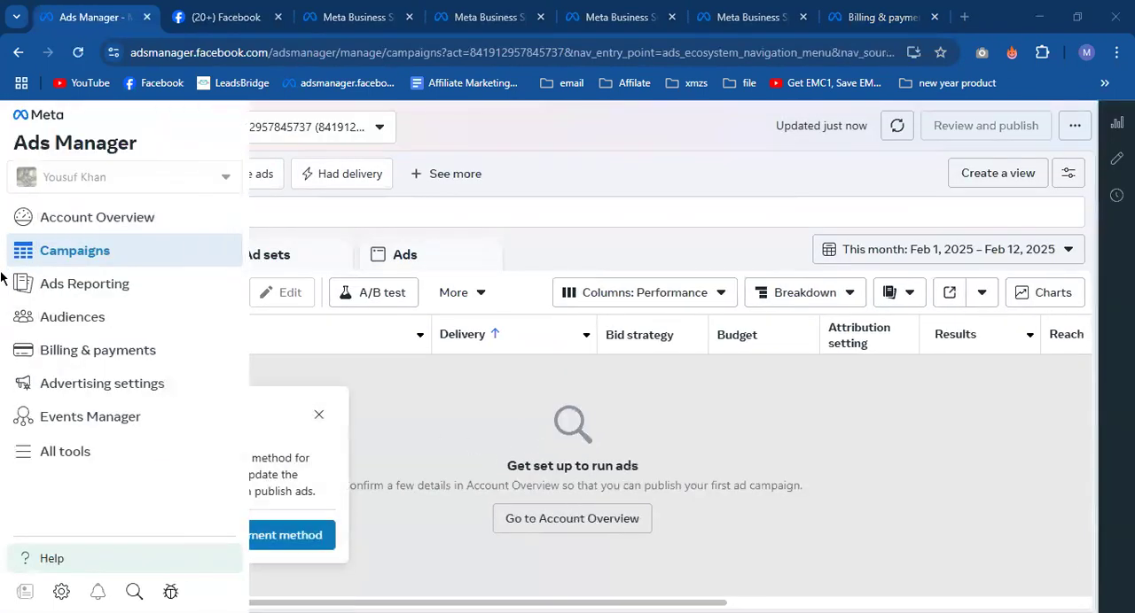
left_click(316, 419)
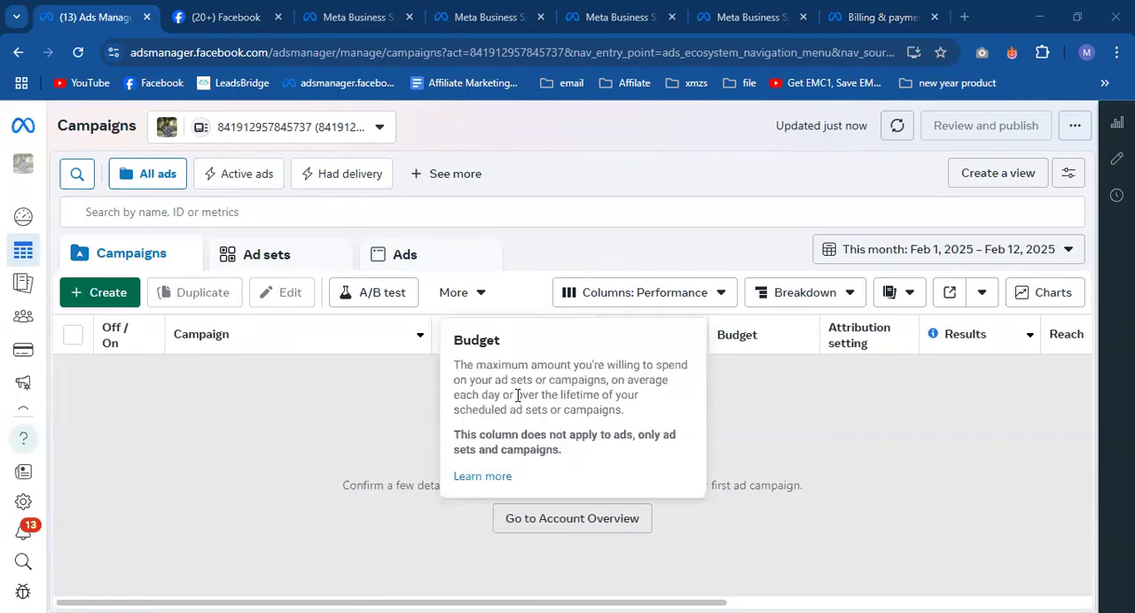
- View the ad sets level and the ads level of the ad account in Ads Manager
mouse_move(11, 266)
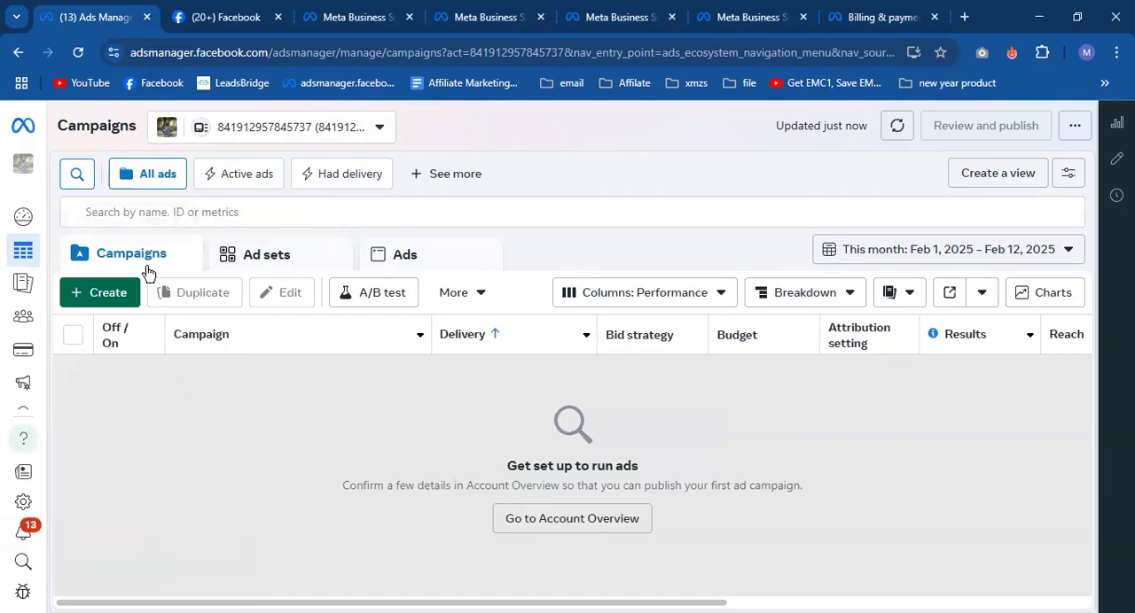
left_click(281, 264)
left_click(434, 259)
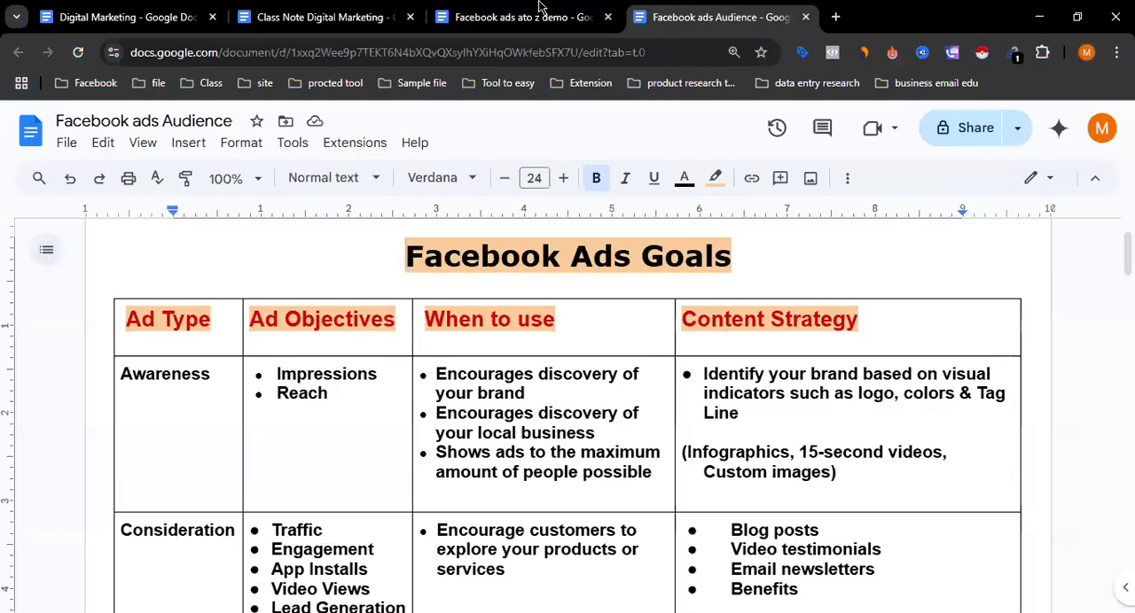
- Examine the campaign, ad set and ad levels of the campaign structure diagram in the "Facebook ads ato z demo" document
left_click(539, 7)
scroll(578, 496, "down", 4)
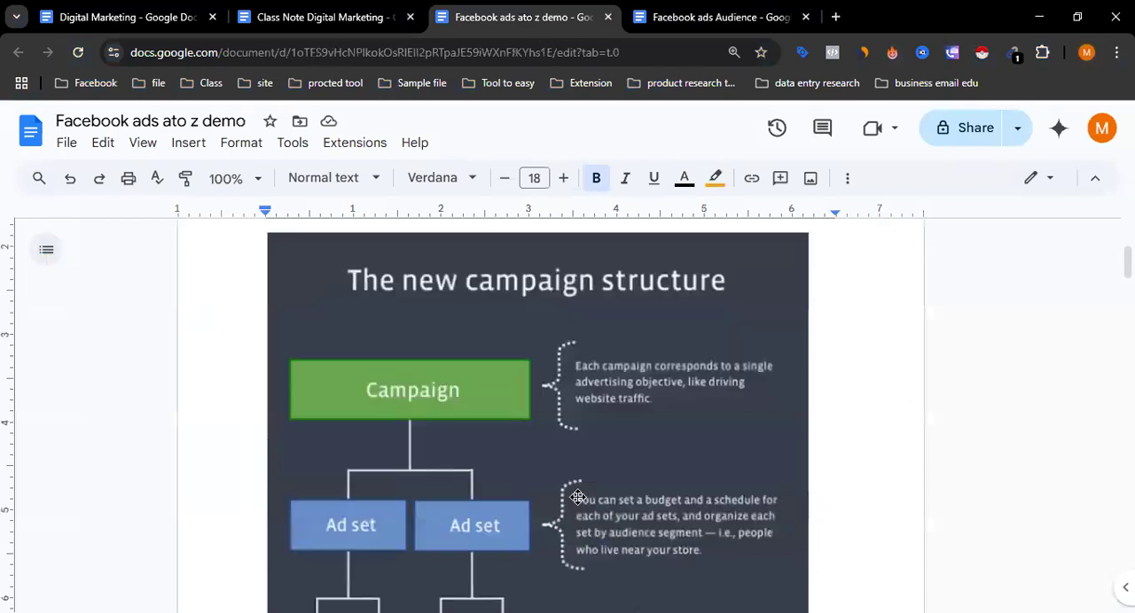
scroll(490, 417, "down", 1)
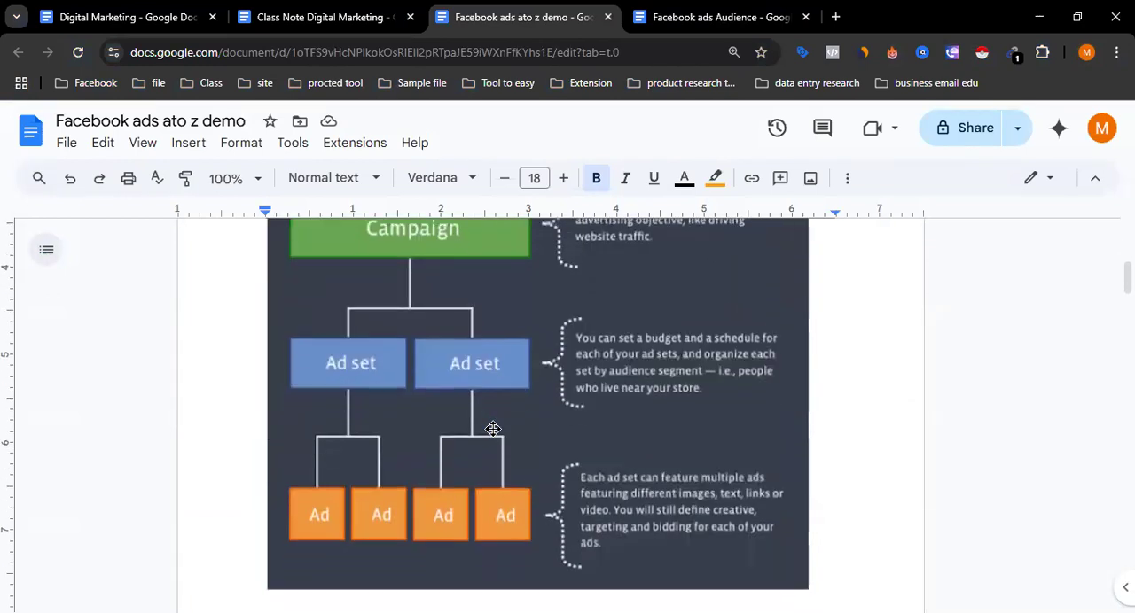
scroll(494, 429, "up", 1)
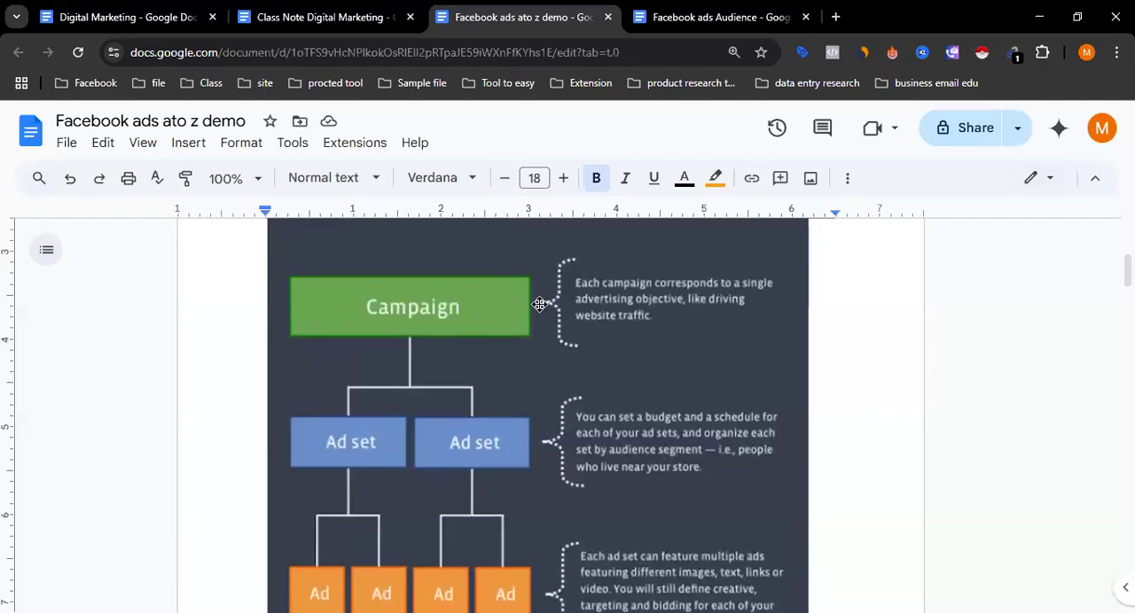
scroll(431, 449, "down", 1)
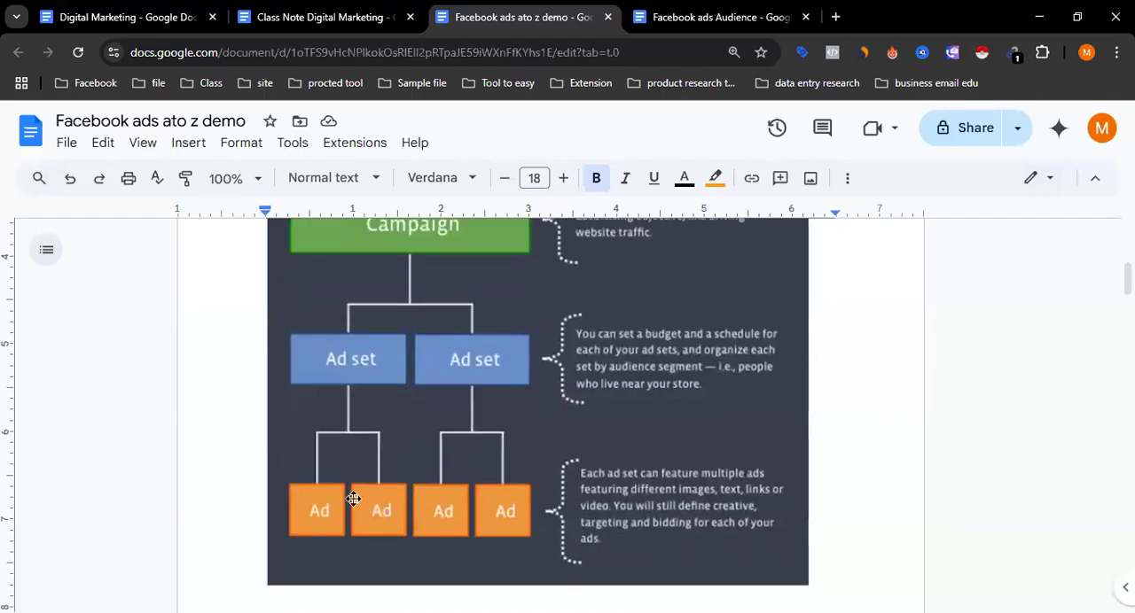
scroll(390, 506, "up", 1)
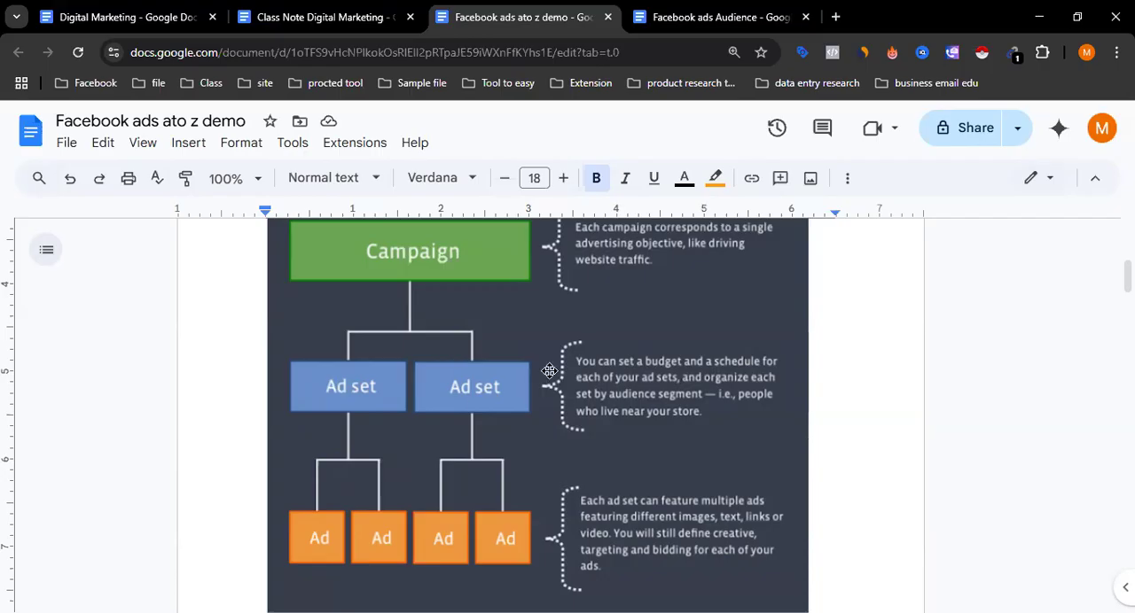
scroll(377, 400, "down", 1)
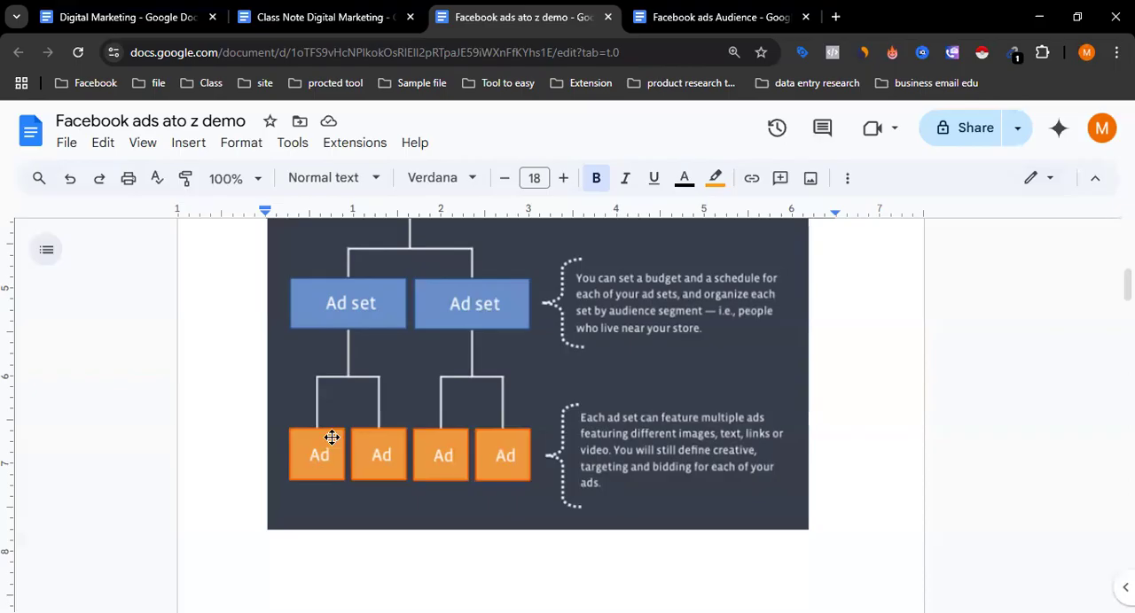
scroll(368, 415, "up", 1)
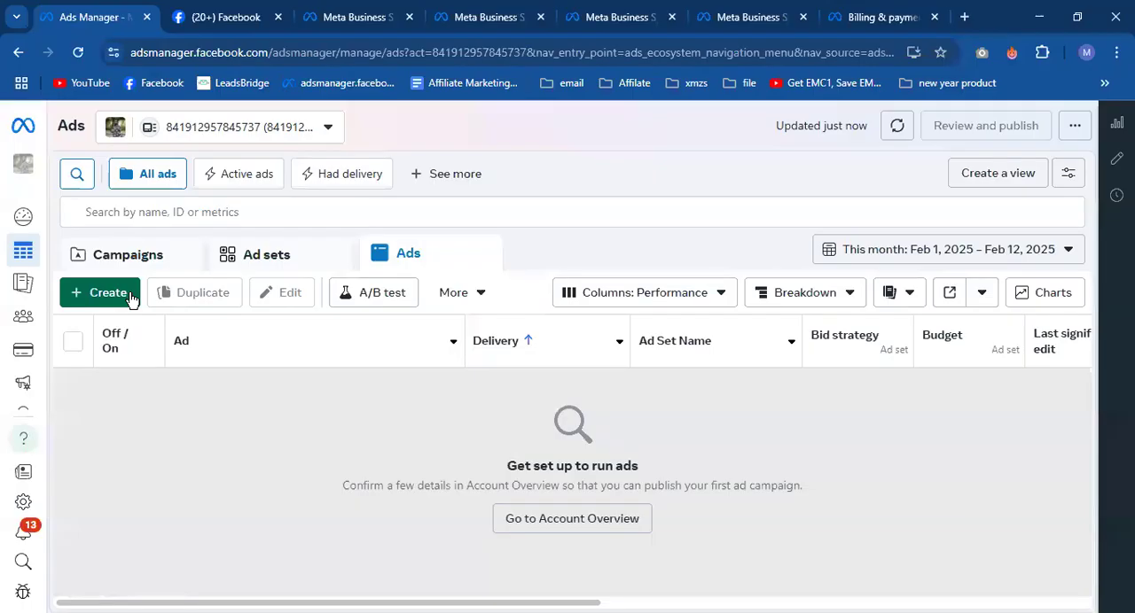
- Check the account overview reached from the new campaign's account info notice, and return to the ads table, dismissing the payment method notice
left_click(107, 294)
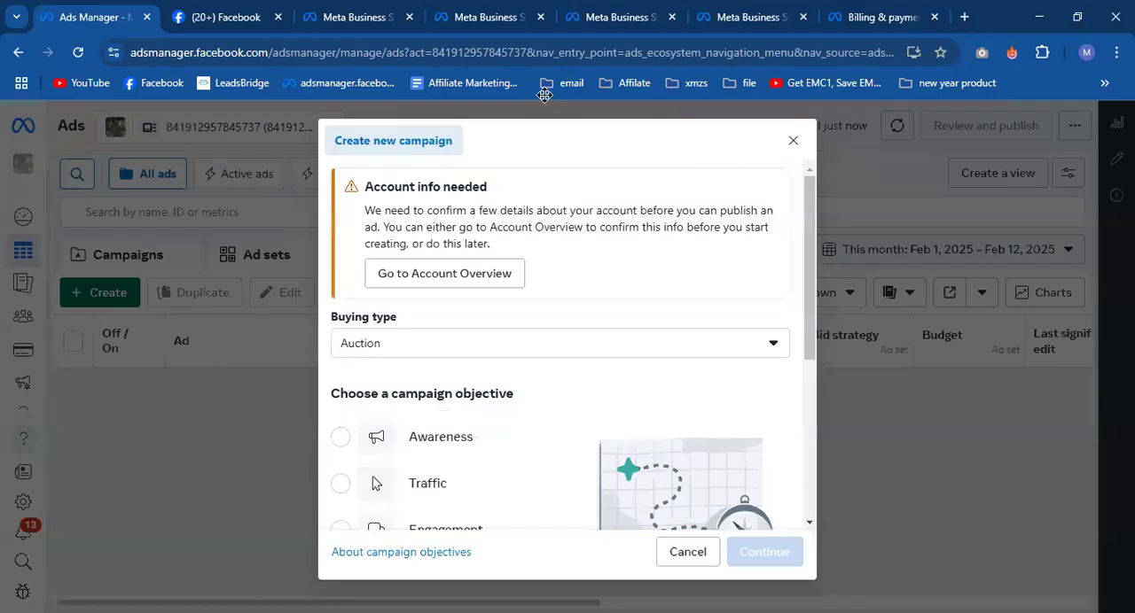
left_click(446, 280)
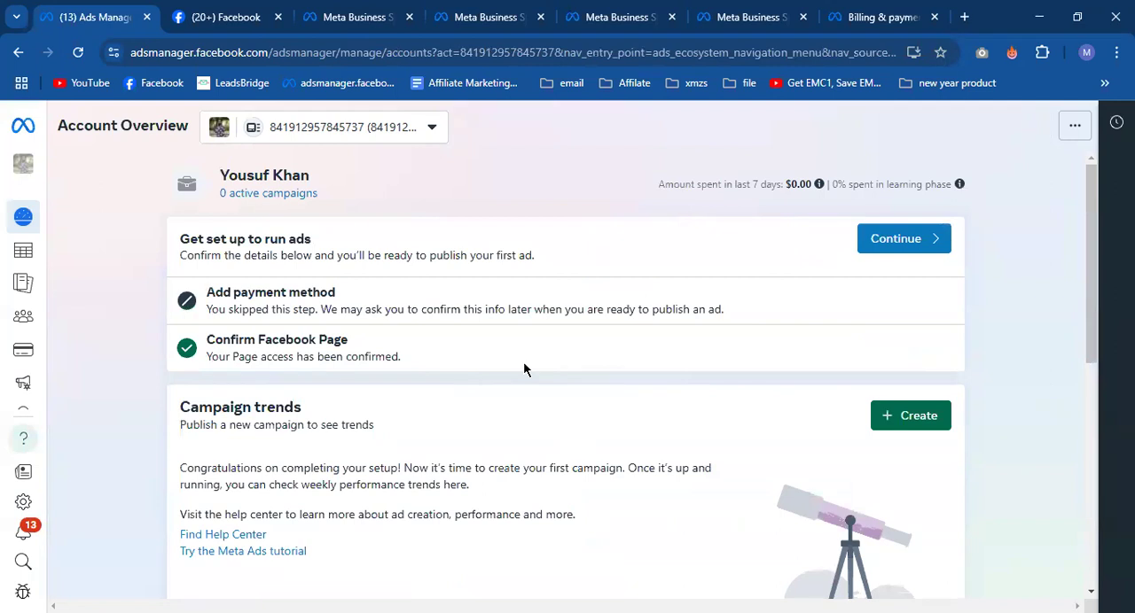
scroll(523, 370, "down", 8)
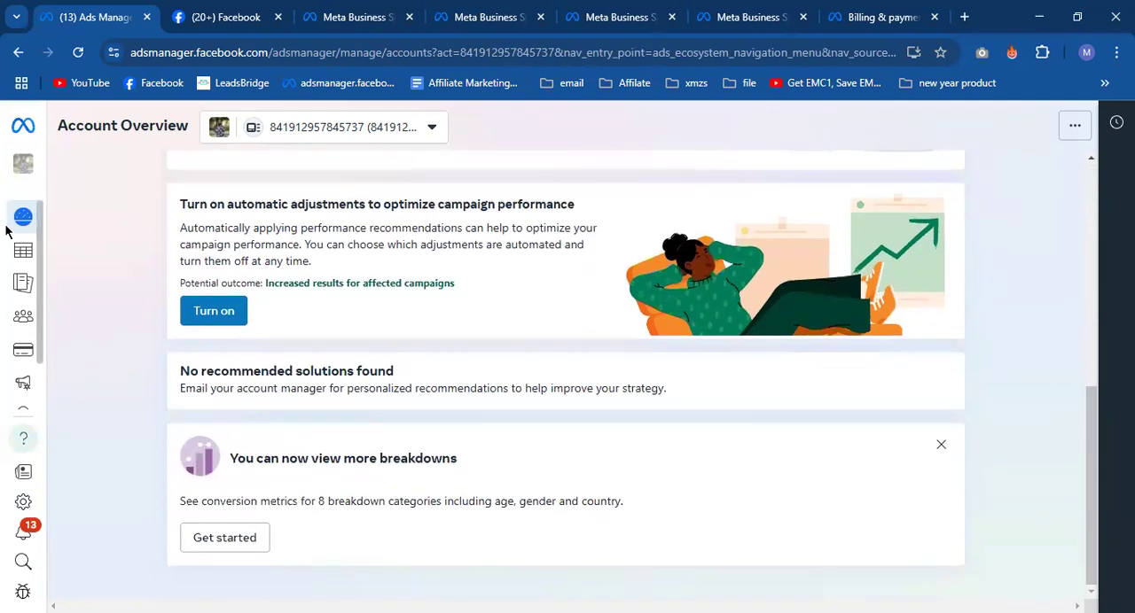
left_click(64, 257)
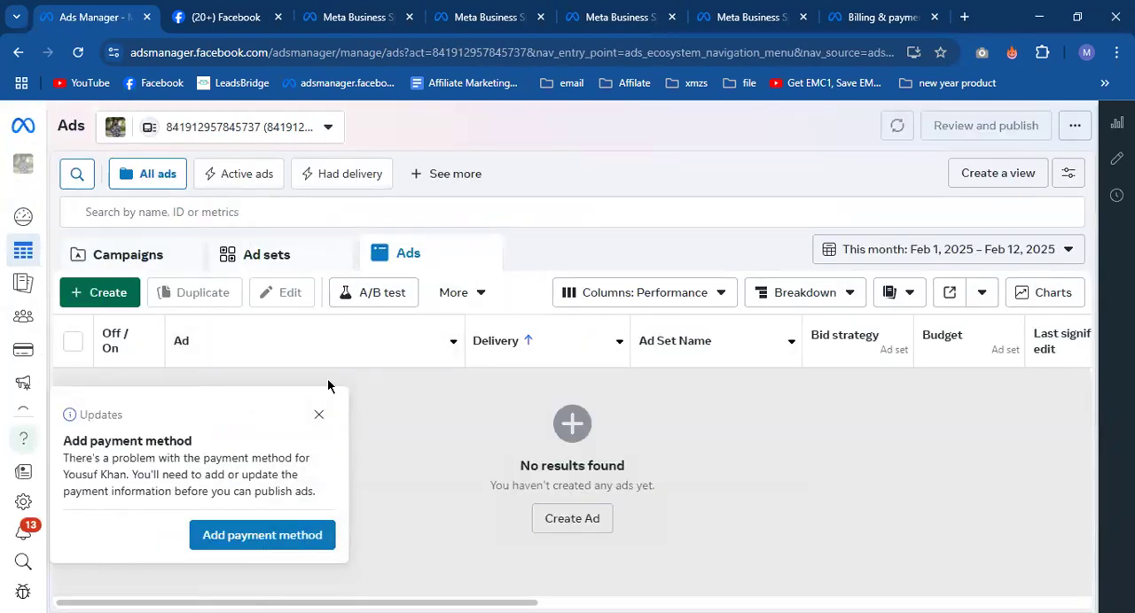
left_click(318, 415)
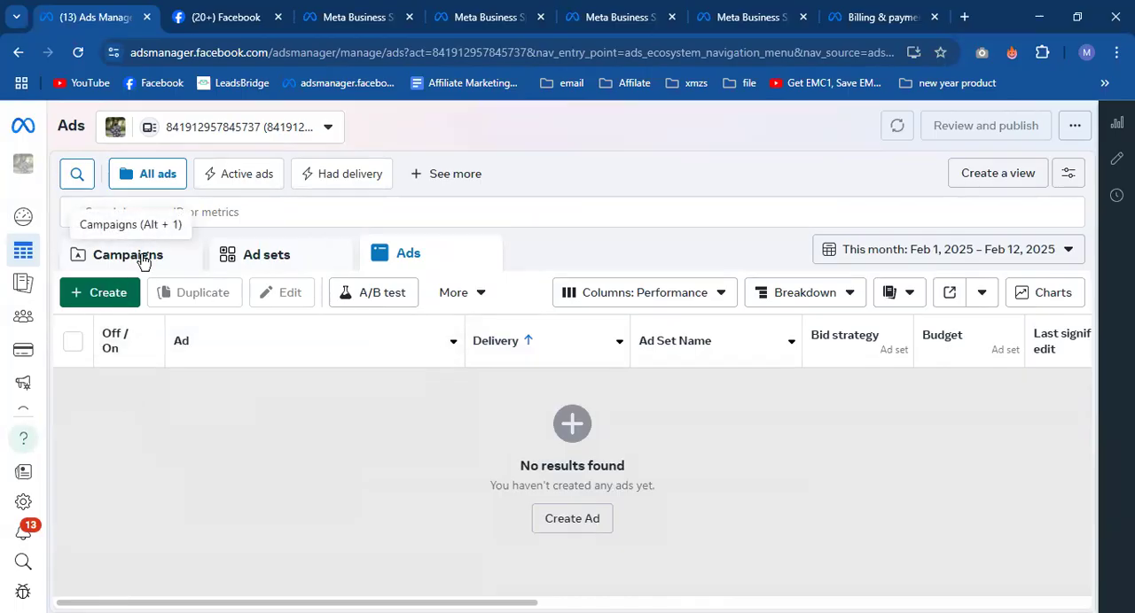
- Start a new campaign from the campaigns level and choose Awareness as its objective
left_click(253, 257)
left_click(133, 264)
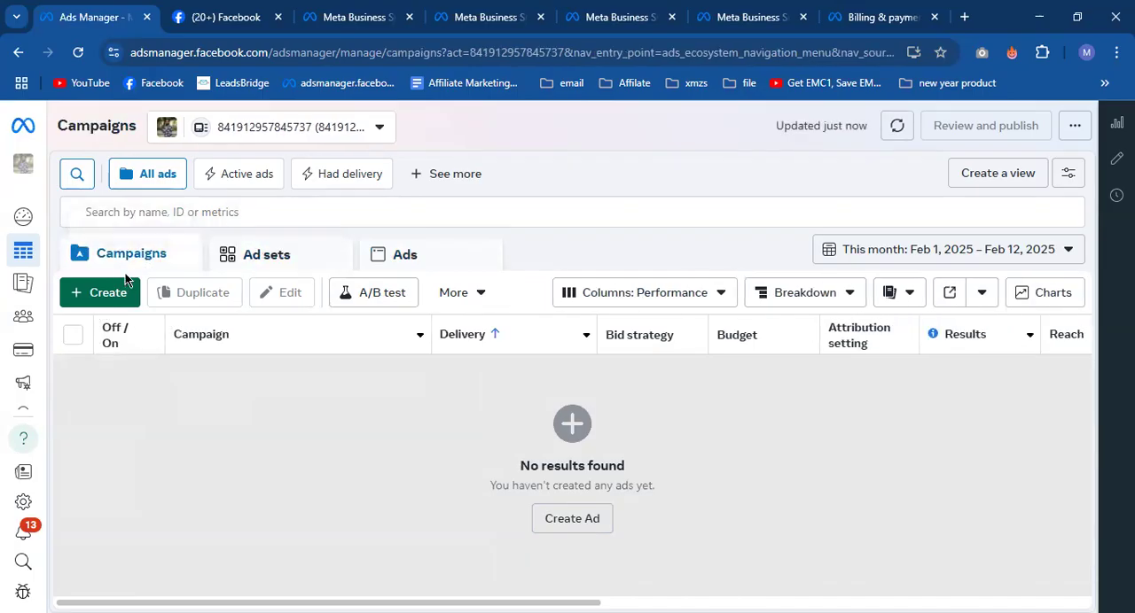
left_click(120, 297)
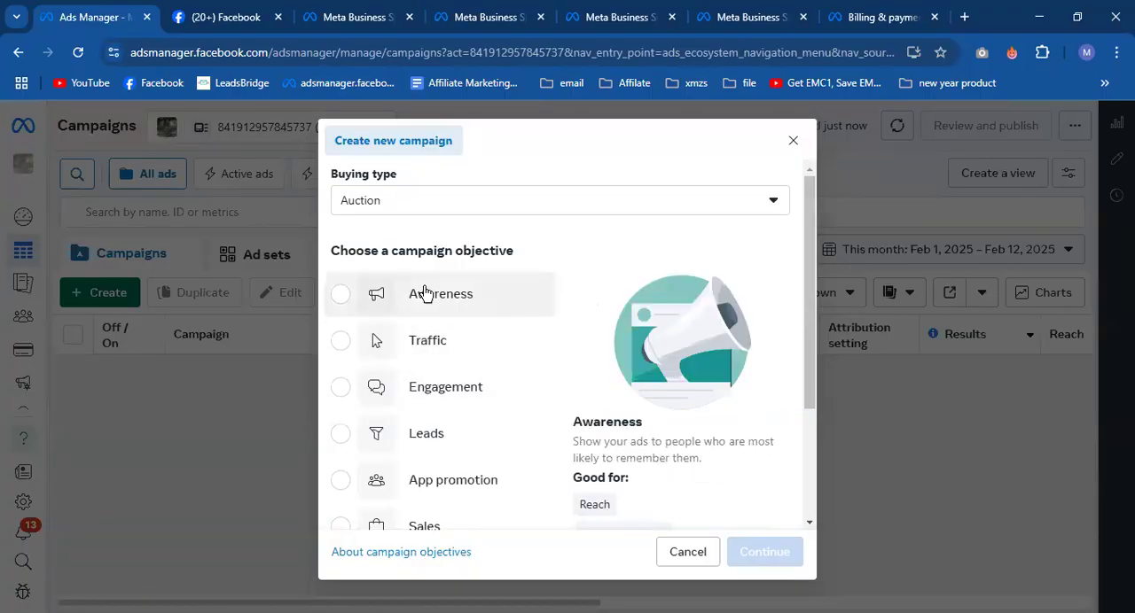
scroll(421, 322, "down", 2)
scroll(418, 406, "up", 2)
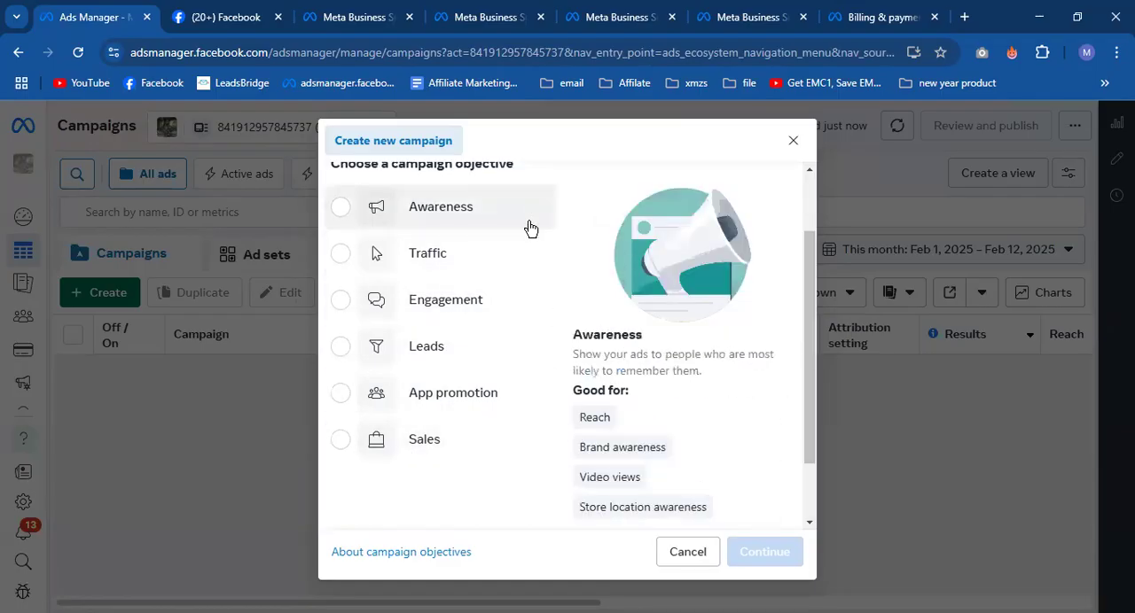
left_click(502, 203)
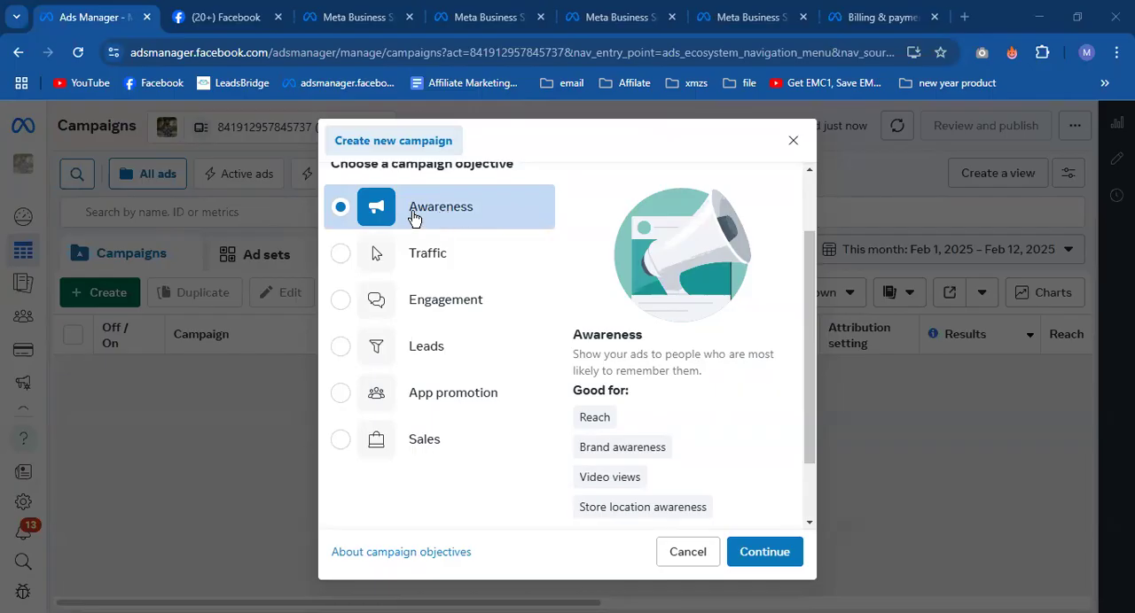
- Examine the Awareness objective's description and the uses listed under "Good for"
scroll(631, 408, "down", 2)
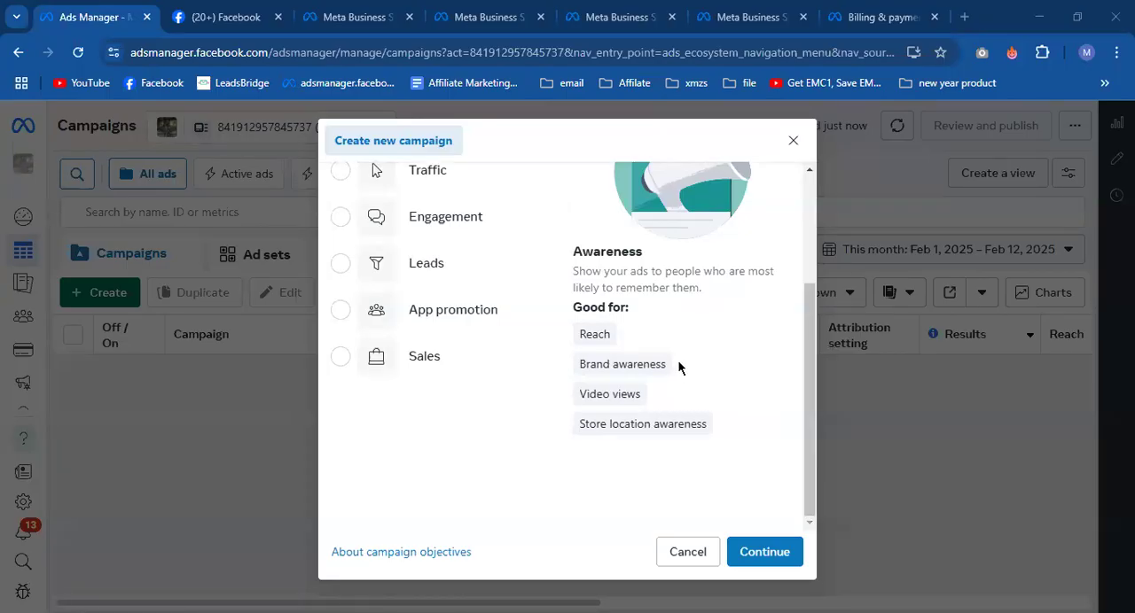
mouse_move(576, 405)
mouse_move(588, 431)
scroll(608, 438, "up", 2)
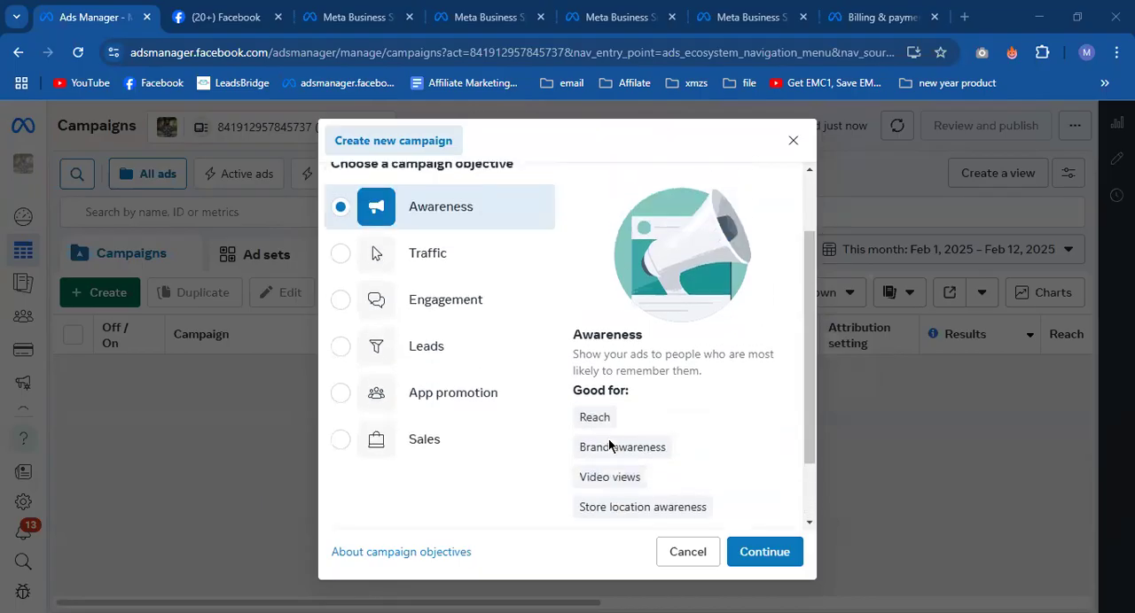
scroll(584, 369, "down", 1)
scroll(583, 370, "down", 2)
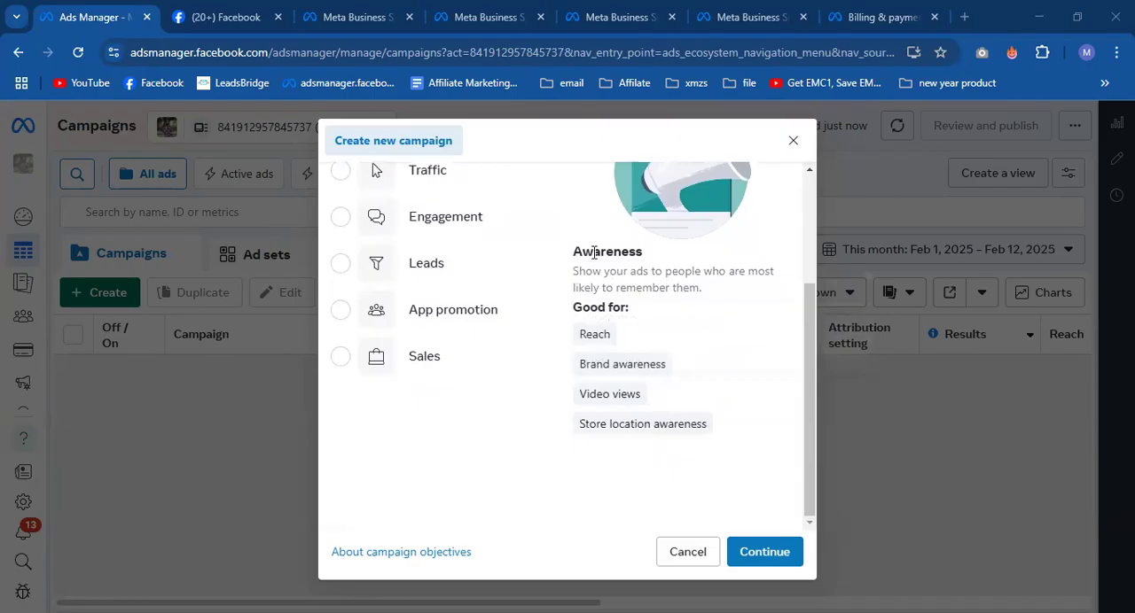
scroll(594, 251, "up", 1)
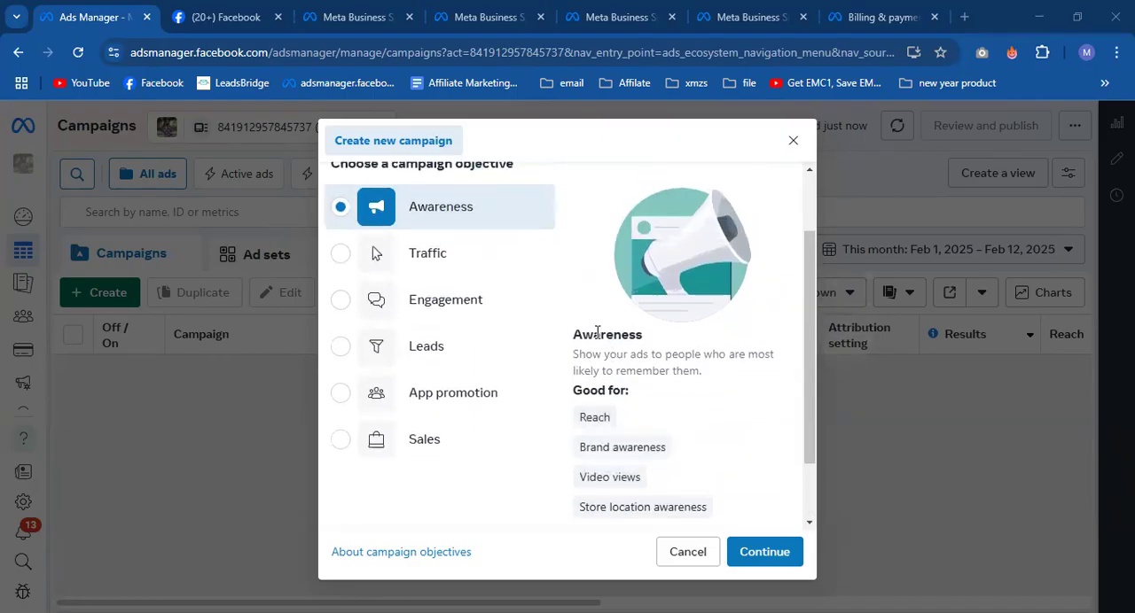
scroll(596, 332, "down", 1)
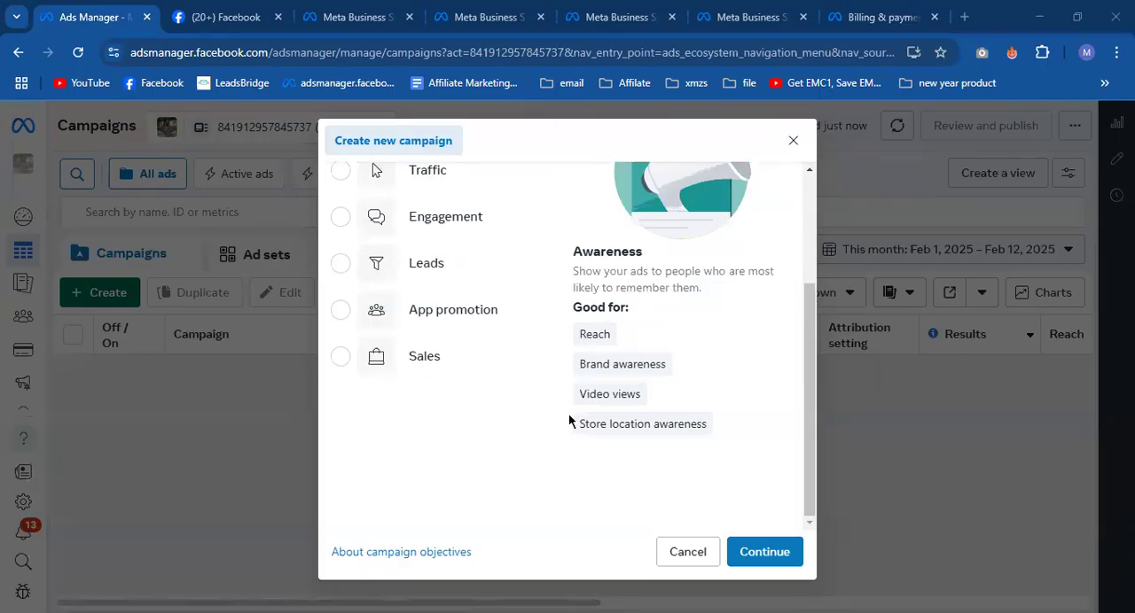
- Switch to the Class Note Digital Marketing document and add the line "Facebook ads—-" below "Virtual card"
key("alt+Tab")
left_click(317, 6)
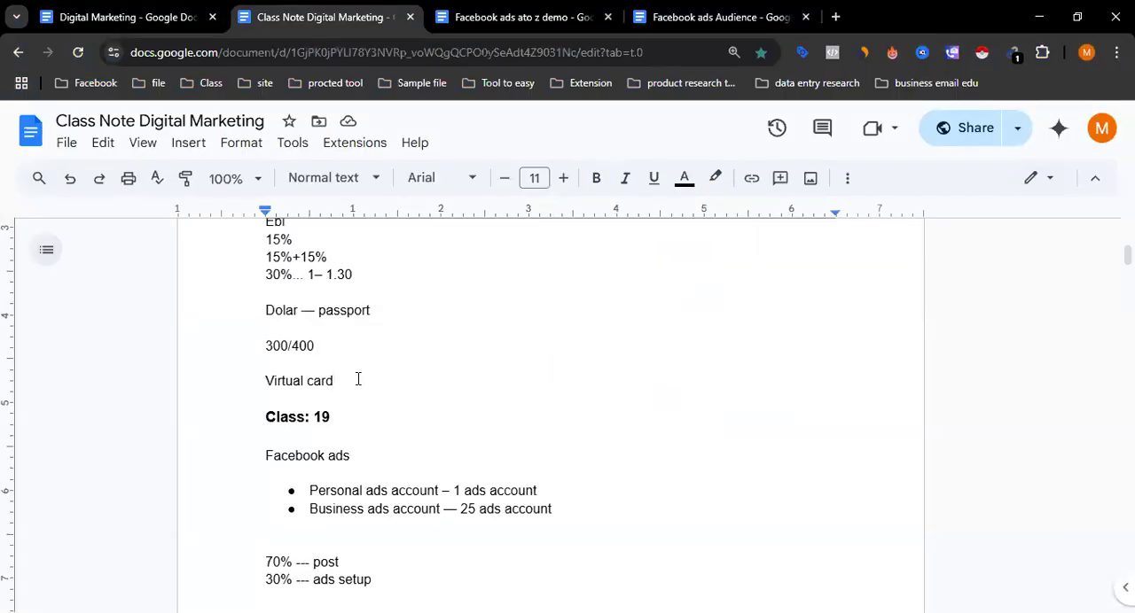
key("Return")
key("Return")
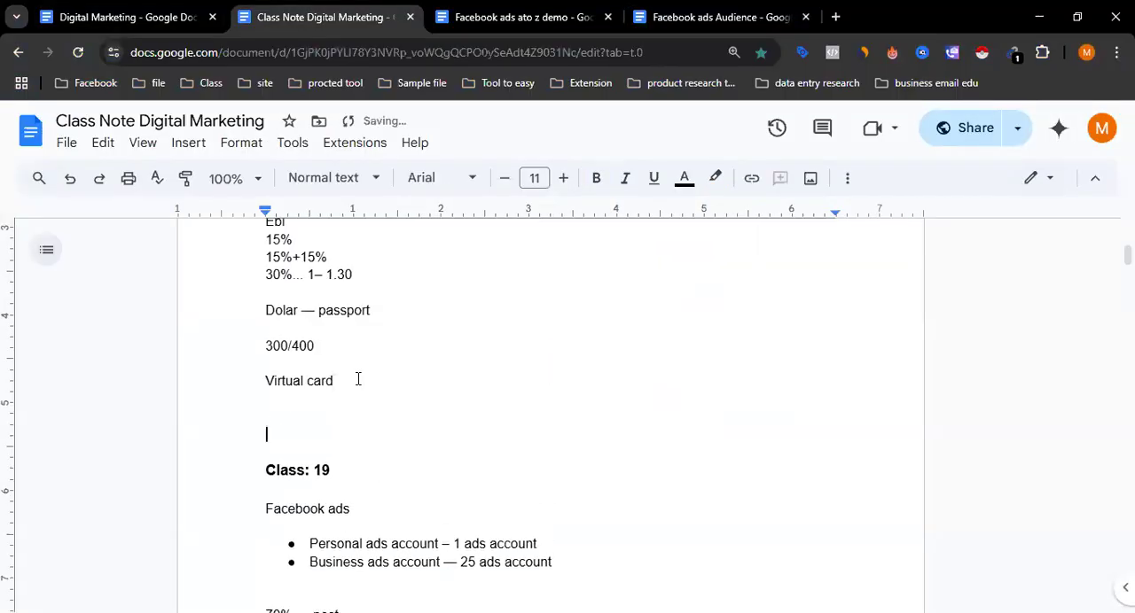
type("Facebook ads")
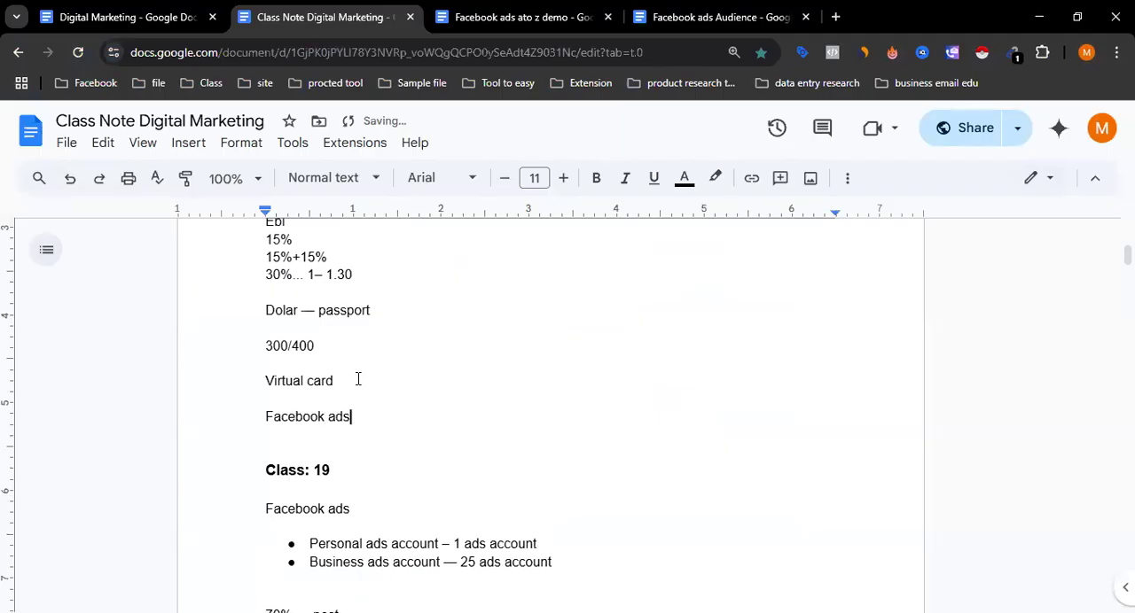
key("Return")
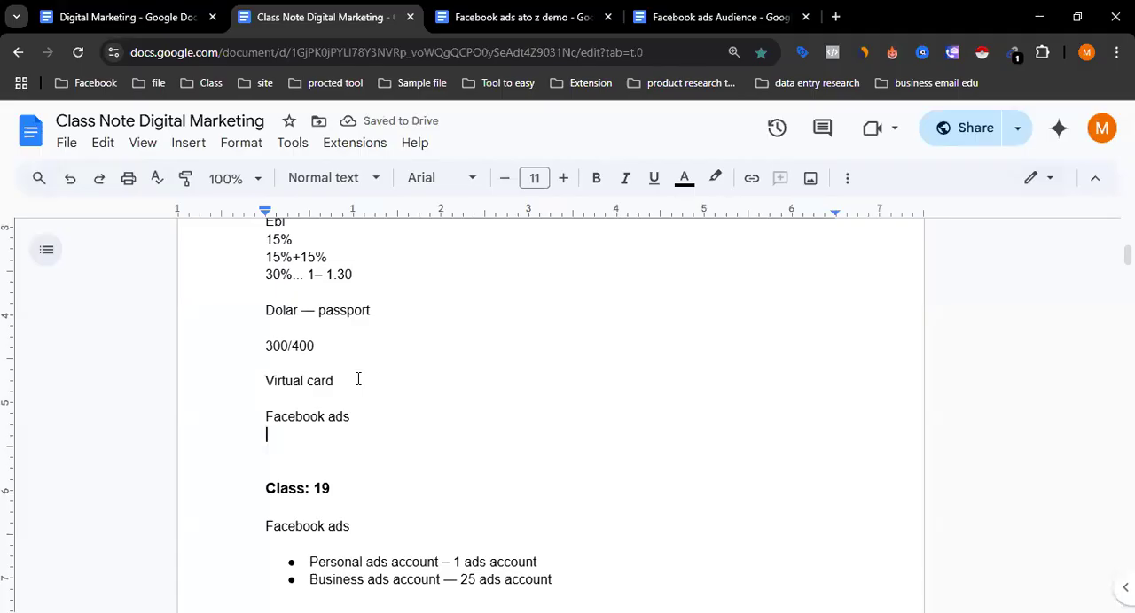
left_click(367, 419)
type("--")
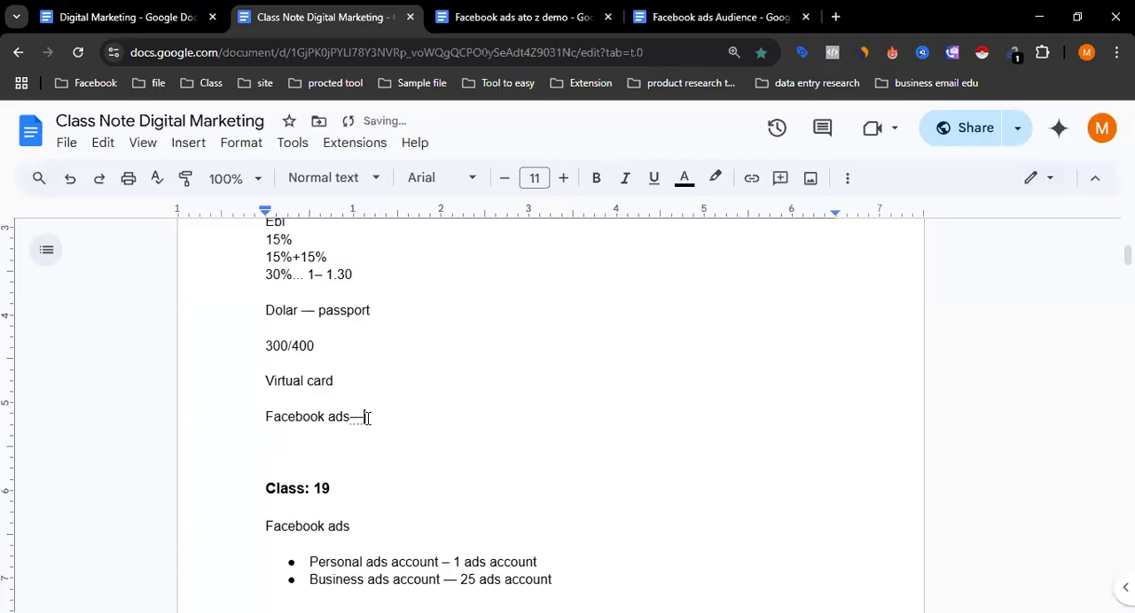
- Add the line "Video view or reach —-" below the new Facebook ads line
left_click(272, 456)
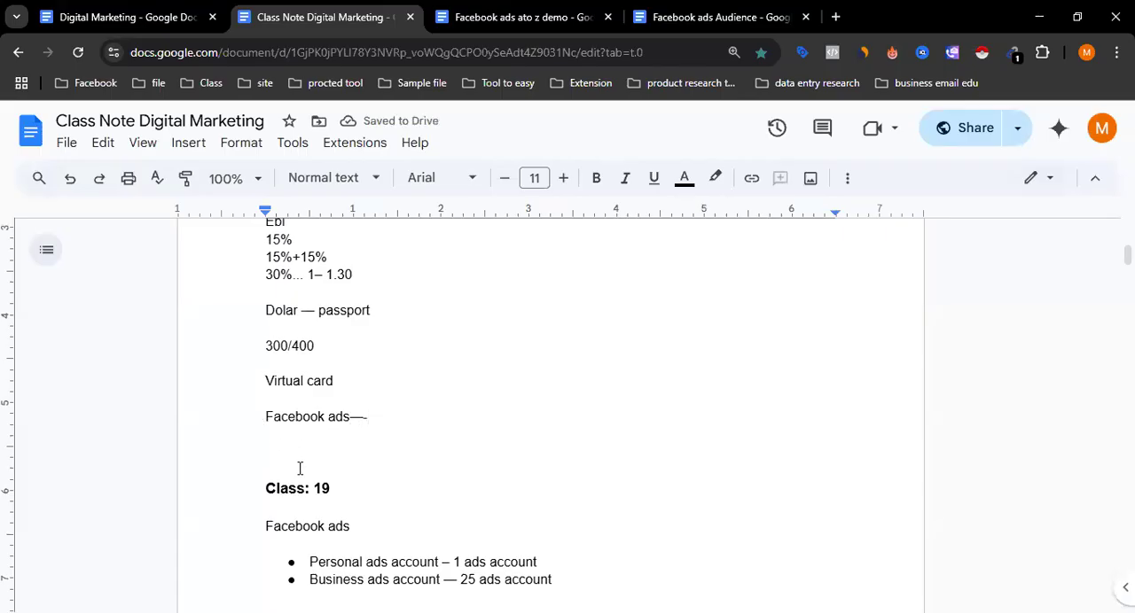
type("vi")
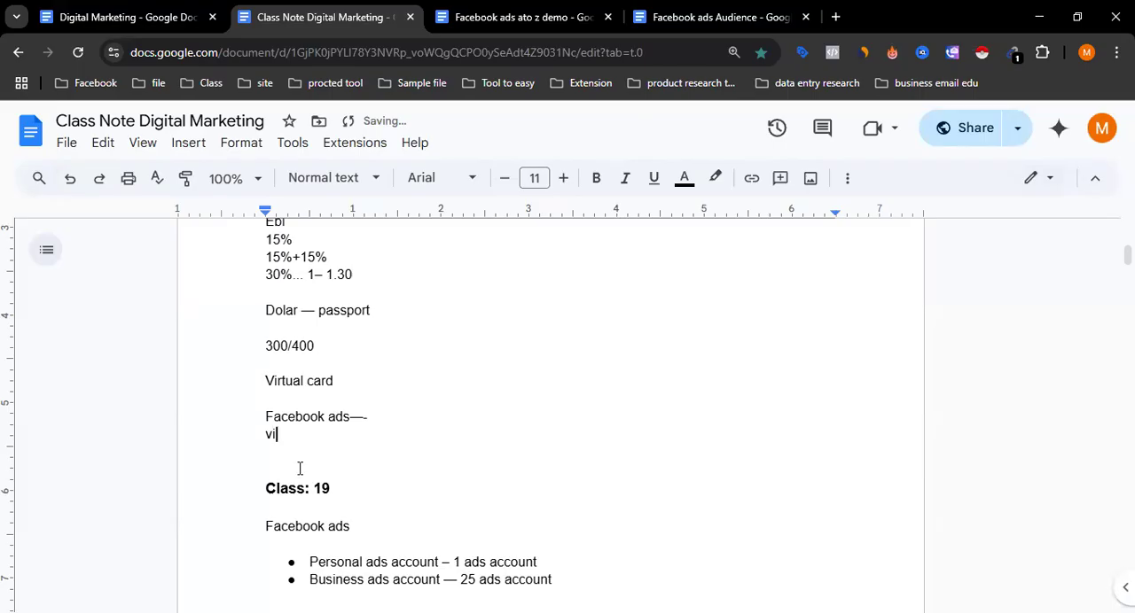
type("deo view or reach")
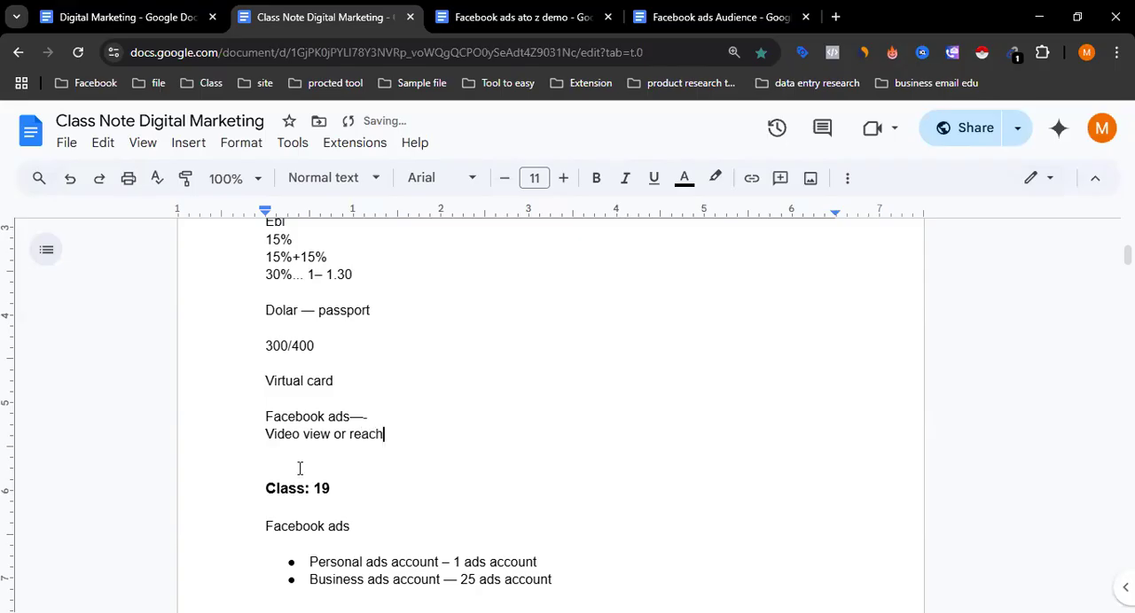
key("Return")
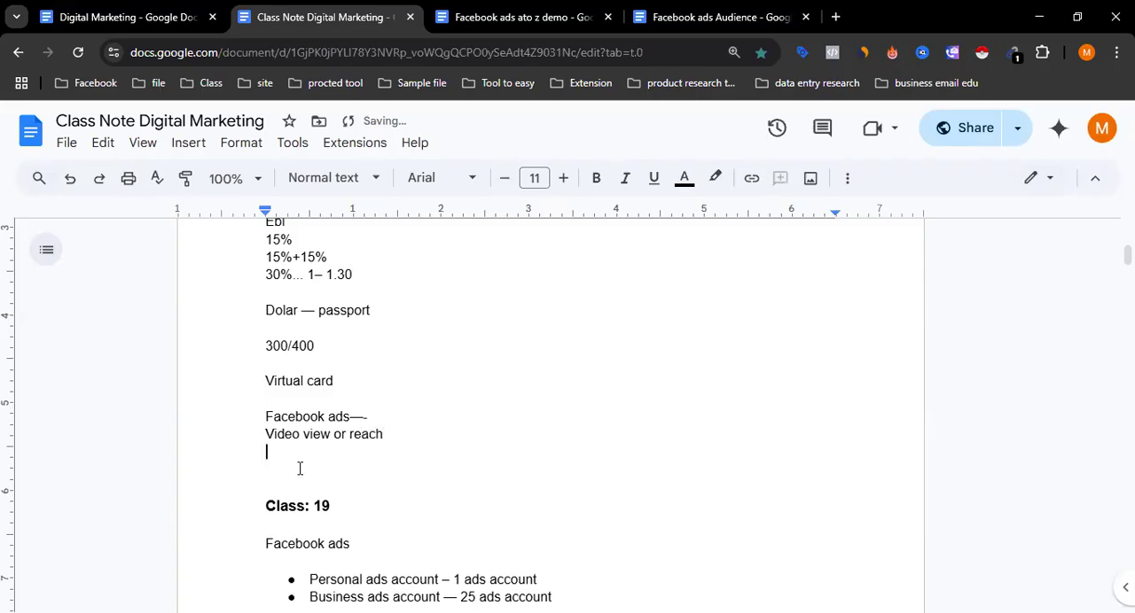
left_click(410, 435)
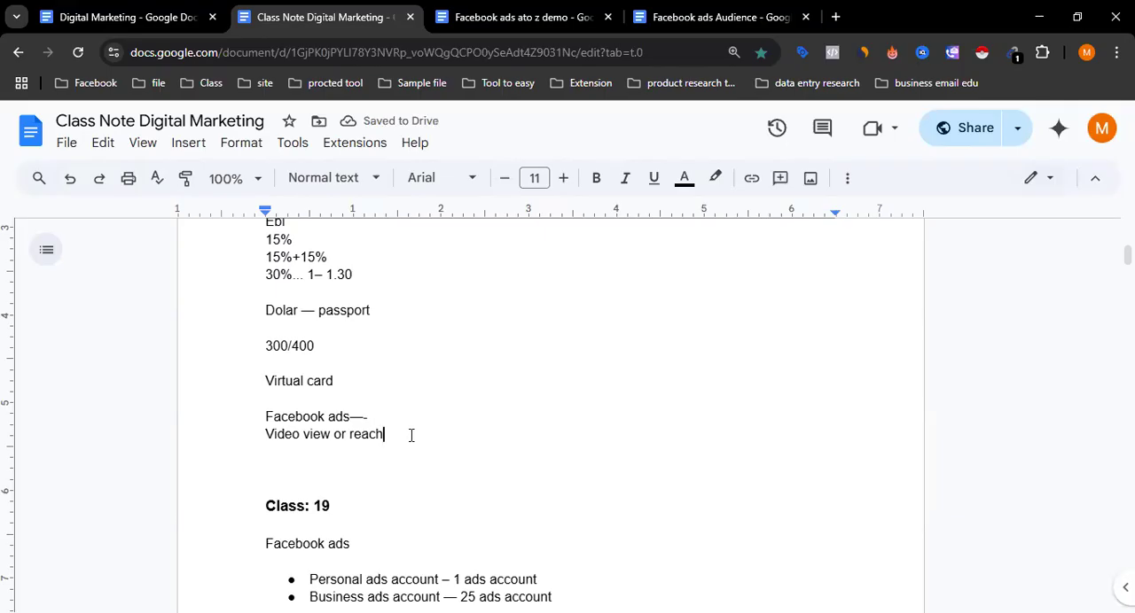
type("---")
left_click_drag(330, 435, 268, 434)
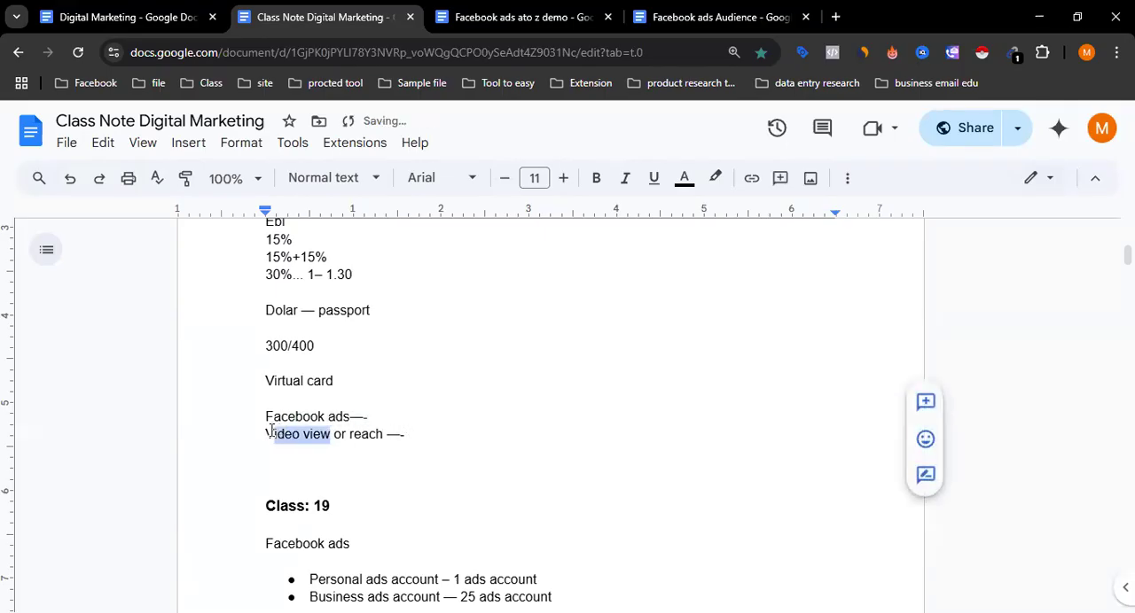
left_click_drag(350, 434, 381, 435)
left_click(382, 435)
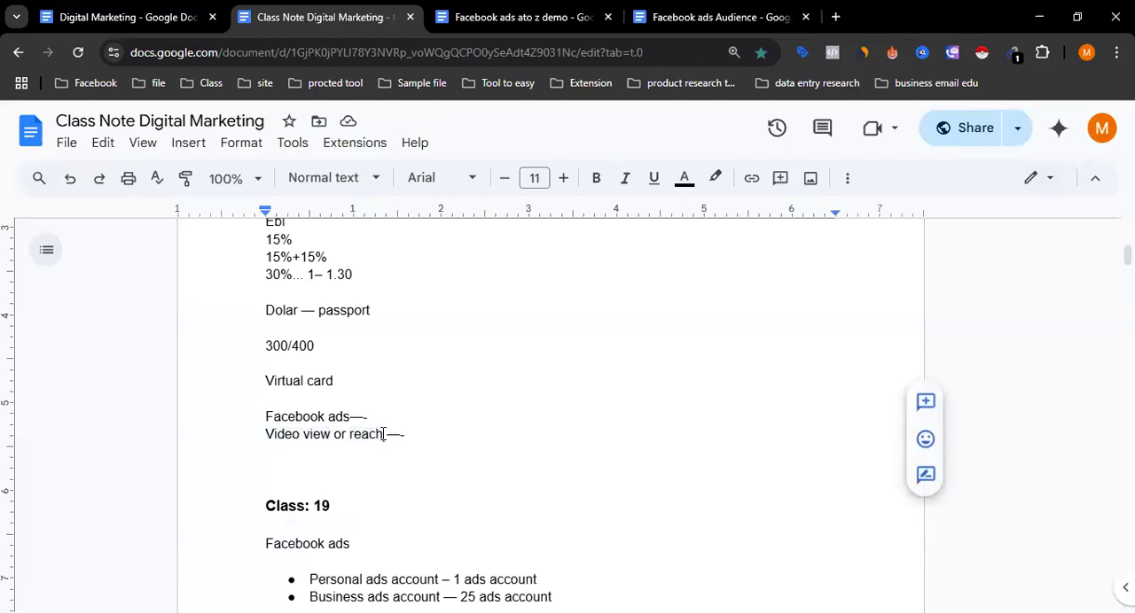
left_click(331, 434)
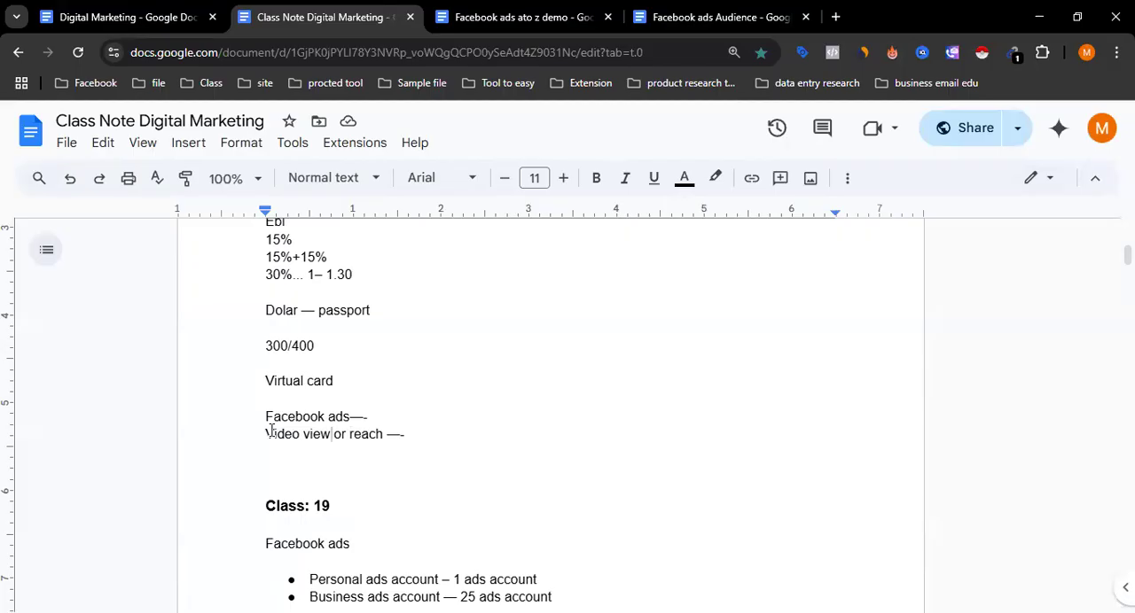
left_click_drag(265, 433, 328, 440)
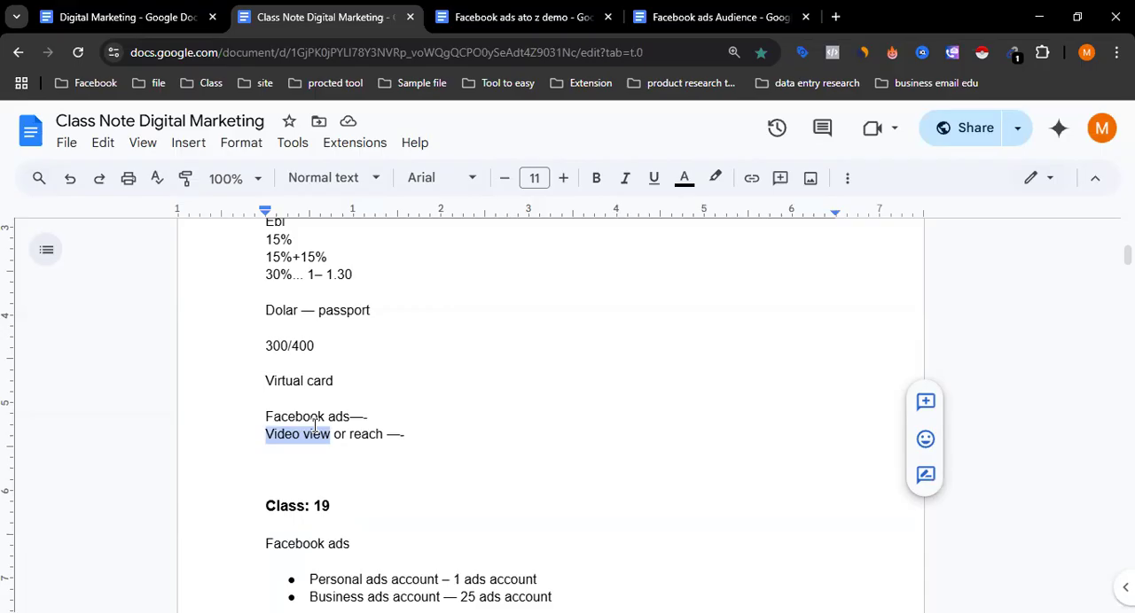
left_click(315, 425)
left_click_drag(334, 434, 258, 437)
left_click(258, 439)
left_click(425, 435)
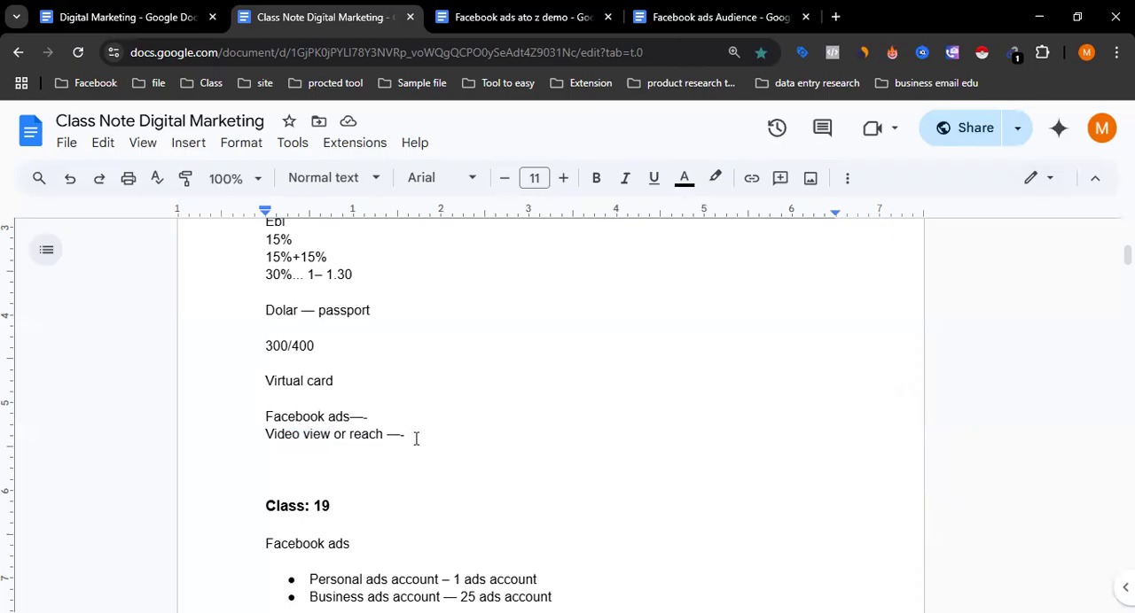
- Complete the "Video view or reach —-" line with the figures "1000 0.004"
type("1000 0.004")
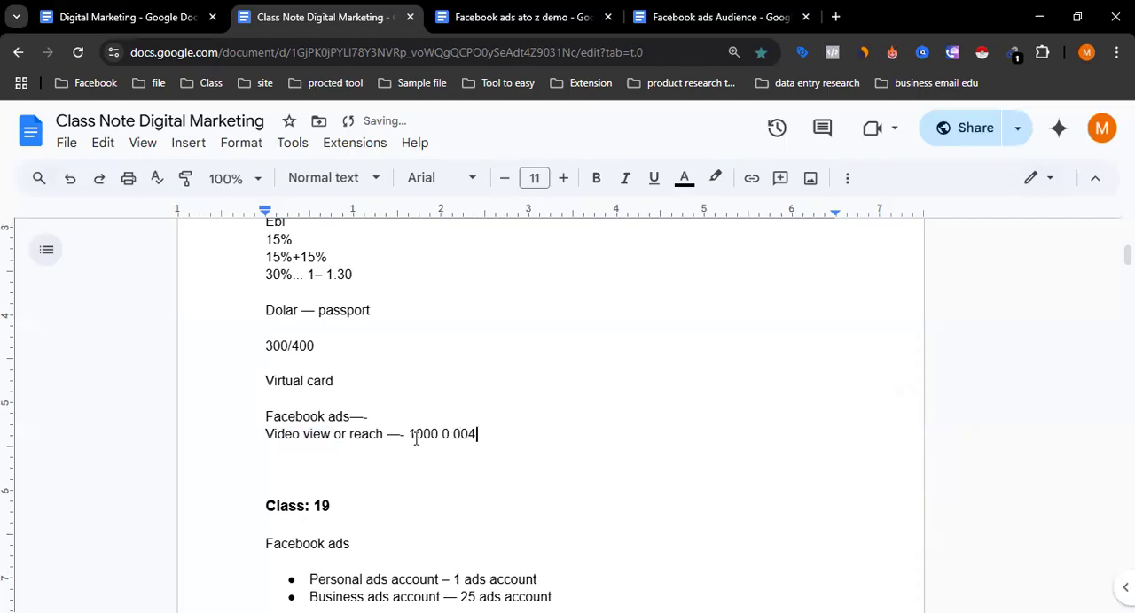
key("BackSpace")
type("3")
key("BackSpace")
type("4")
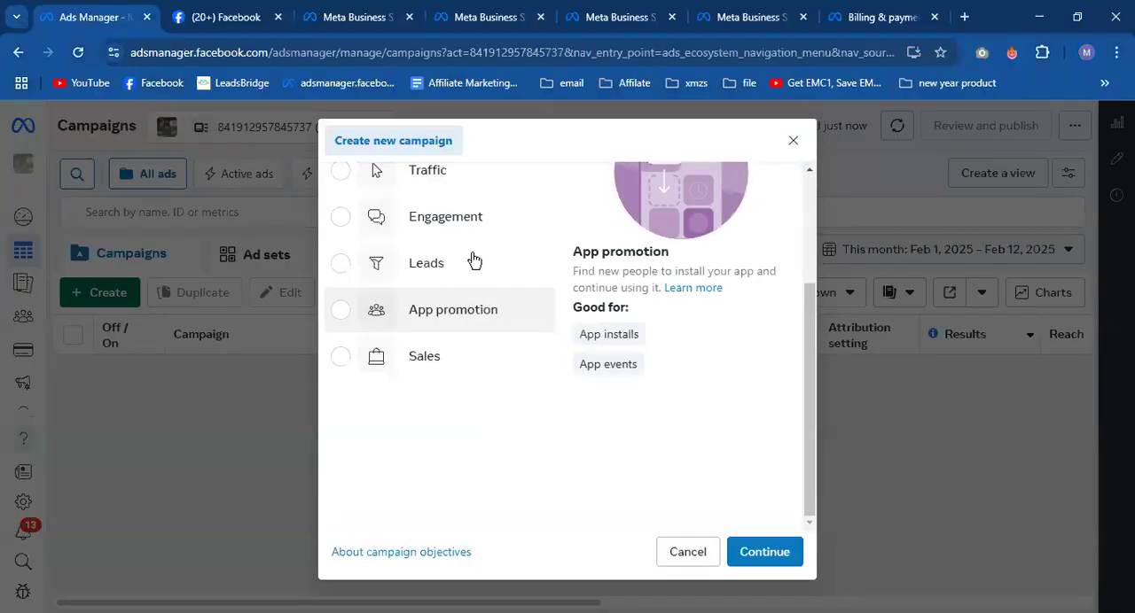
- Switch to Ads Manager and compare the Traffic objective's uses with those of Awareness, leaving Awareness selected
scroll(461, 284, "up", 2)
scroll(442, 297, "down", 1)
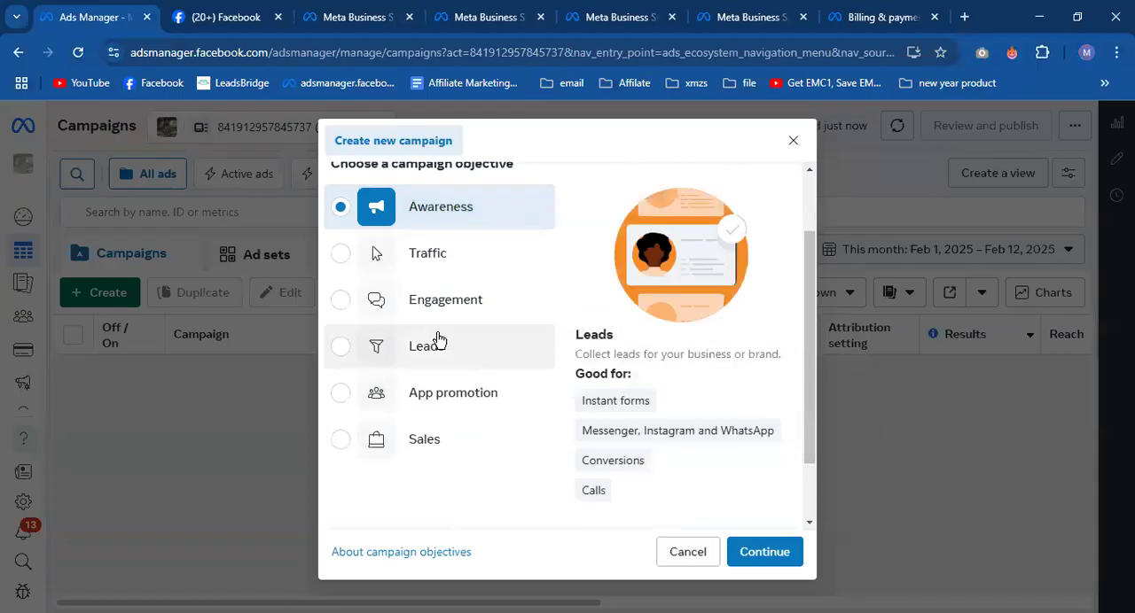
left_click(434, 262)
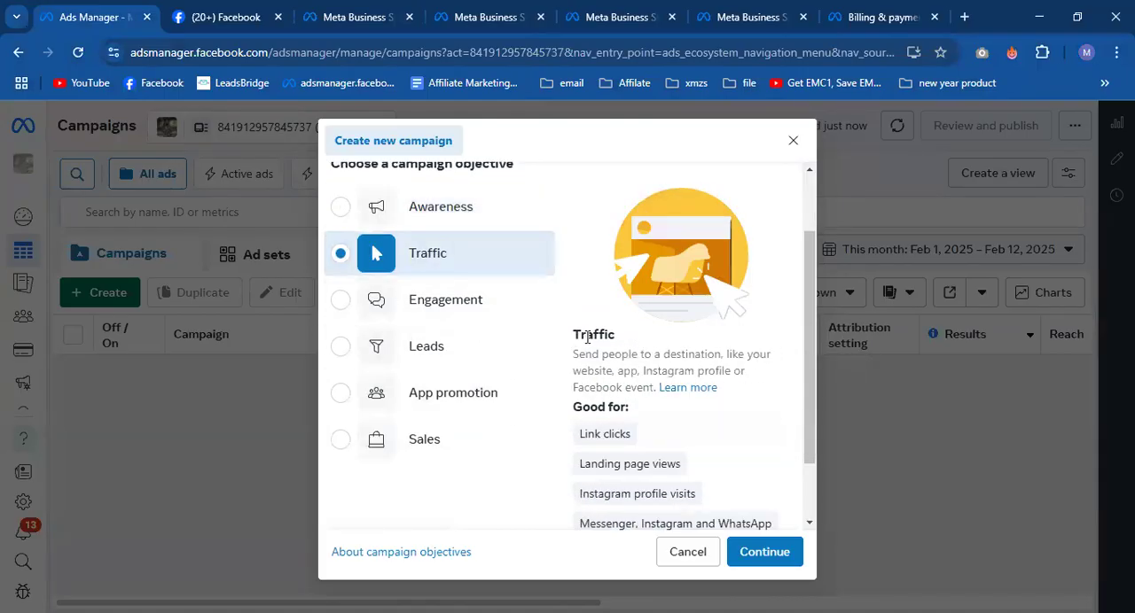
scroll(588, 345, "down", 1)
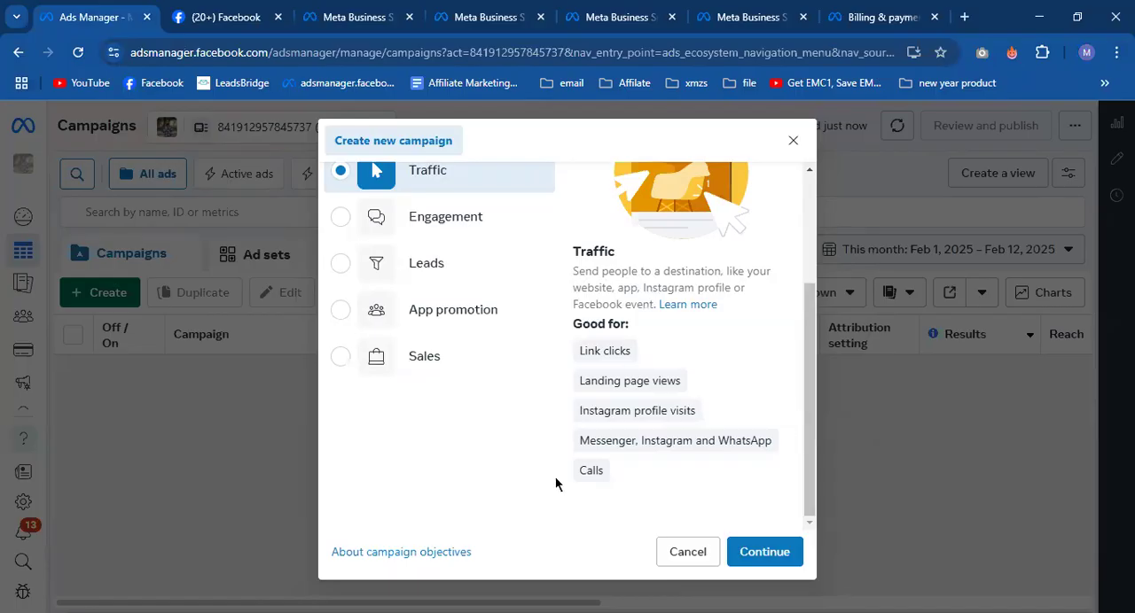
scroll(514, 443, "up", 2)
left_click(452, 294)
scroll(577, 343, "down", 2)
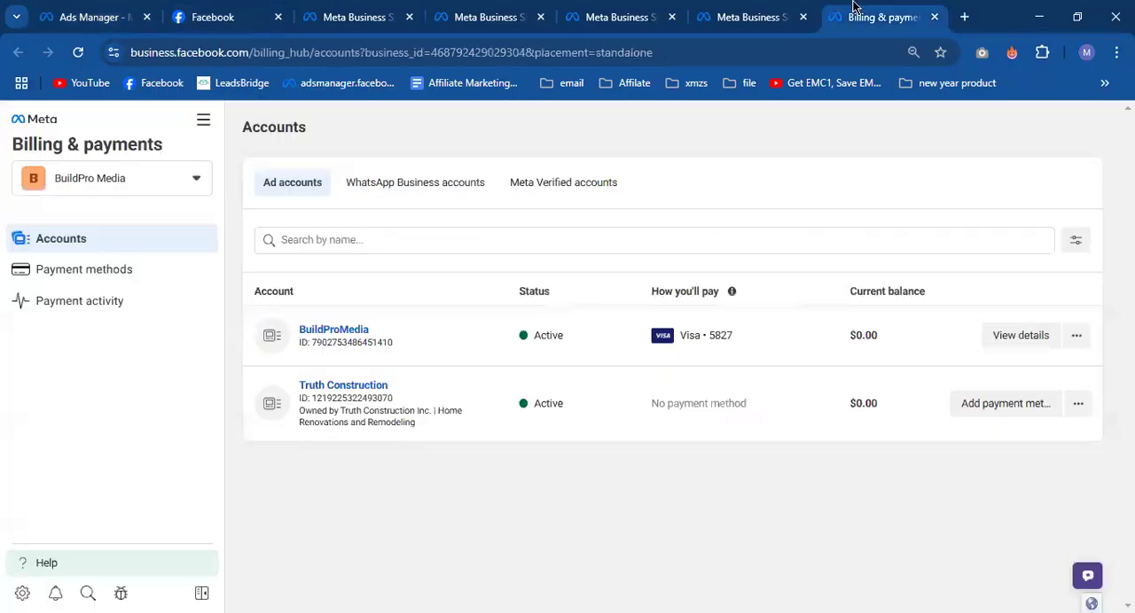
- Switch to Billing & payments and reload the list of ad accounts
left_click(853, 16)
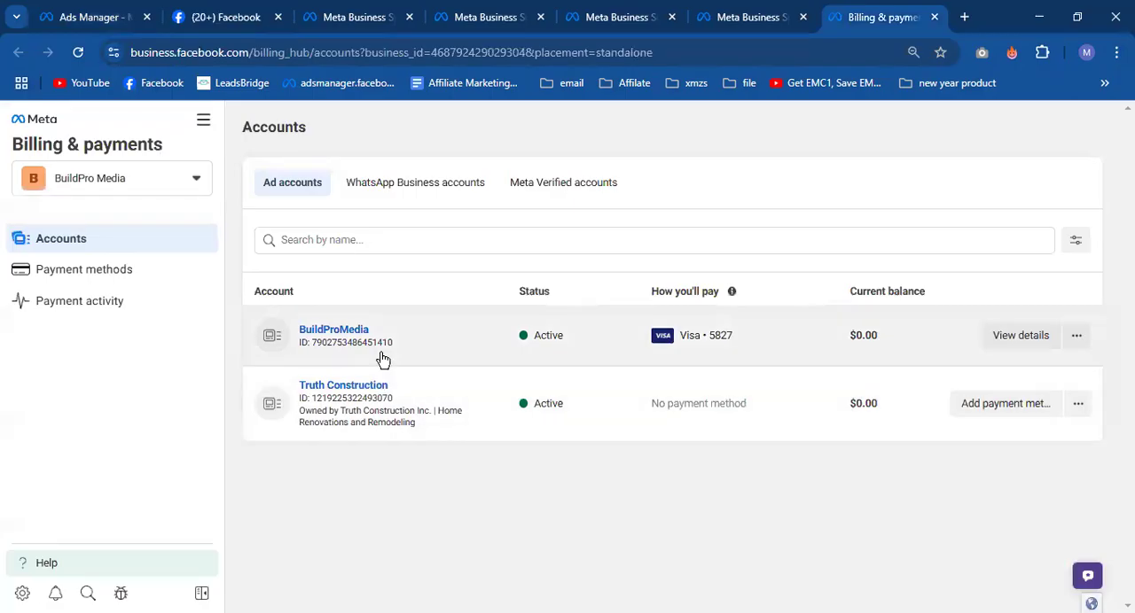
left_click(78, 53)
left_click(77, 53)
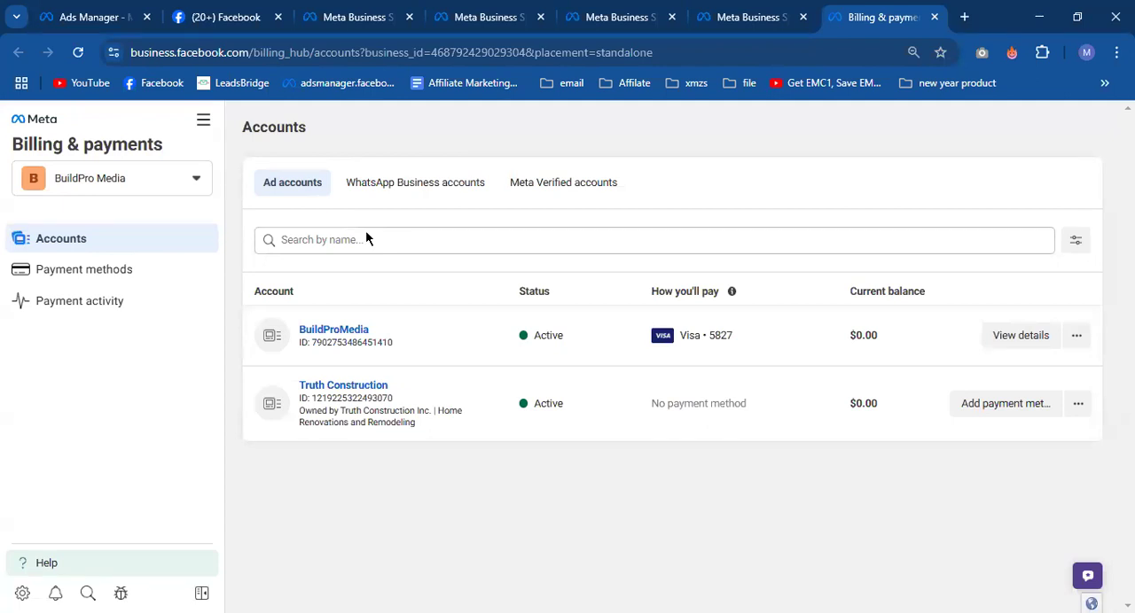
- Return to Ads Manager and examine the Reach use listed for the Awareness objective
left_click(95, 17)
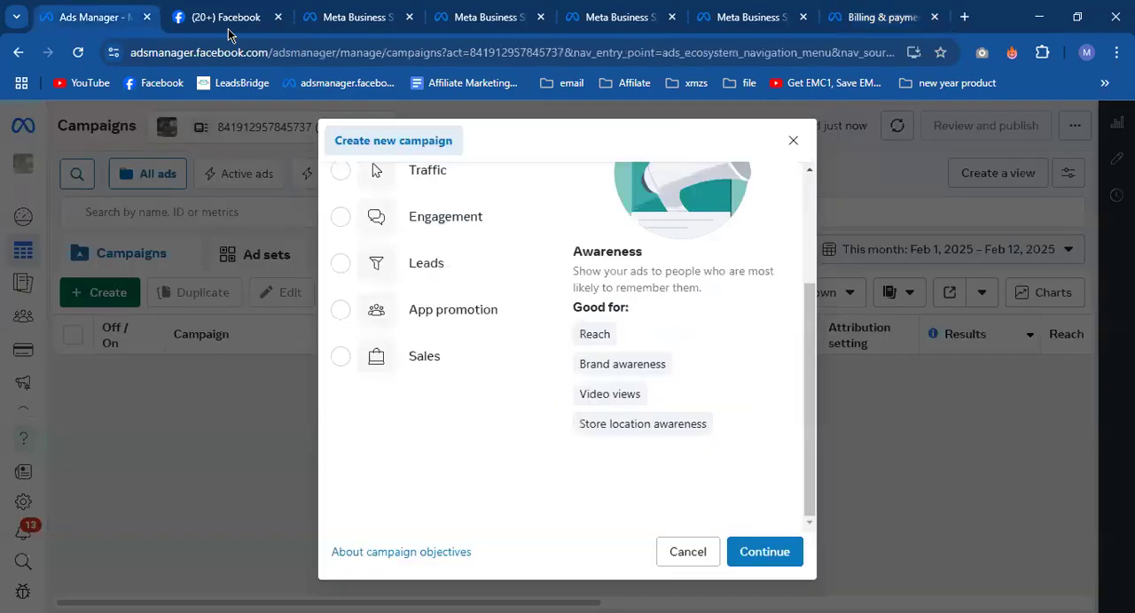
mouse_move(577, 334)
left_click_drag(576, 333, 612, 341)
left_click(621, 341)
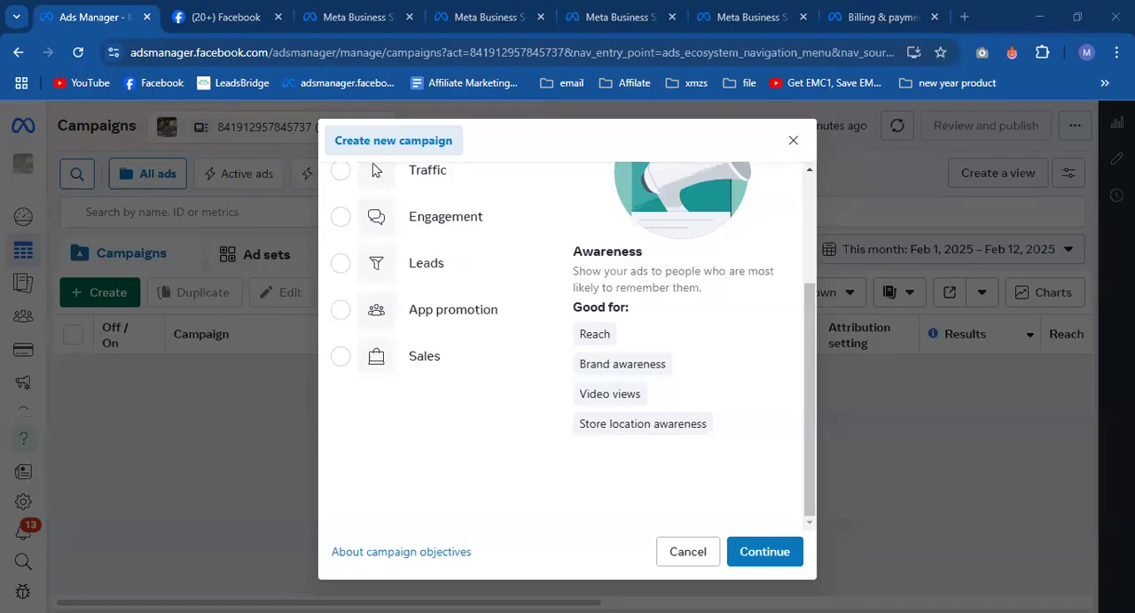
- Select Traffic as the campaign objective and examine its Link clicks use
scroll(487, 258, "up", 3)
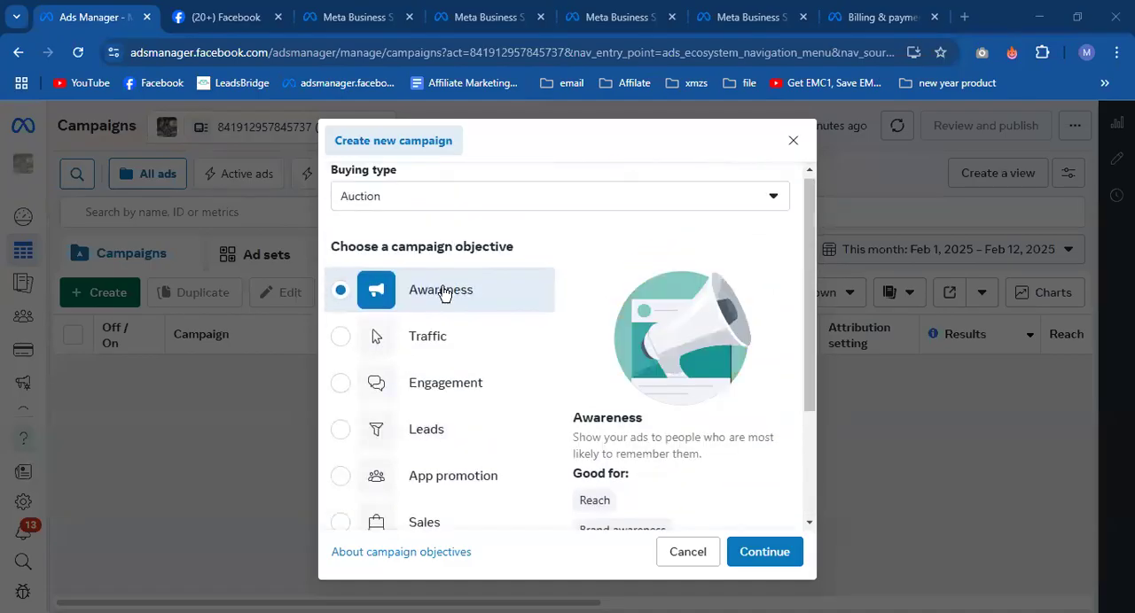
left_click(420, 351)
scroll(576, 310, "down", 3)
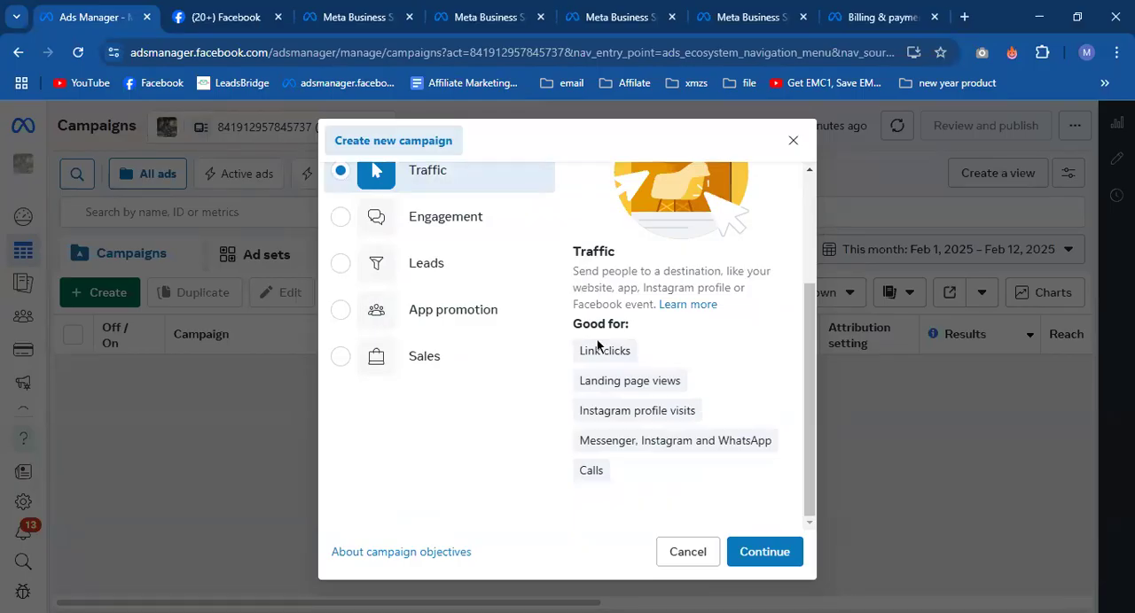
mouse_move(600, 348)
left_click_drag(578, 351, 635, 357)
- Find the sponsored LeadsFynder post in the Facebook feed, open its "Get offer" link, and close the page it opens
left_click(212, 9)
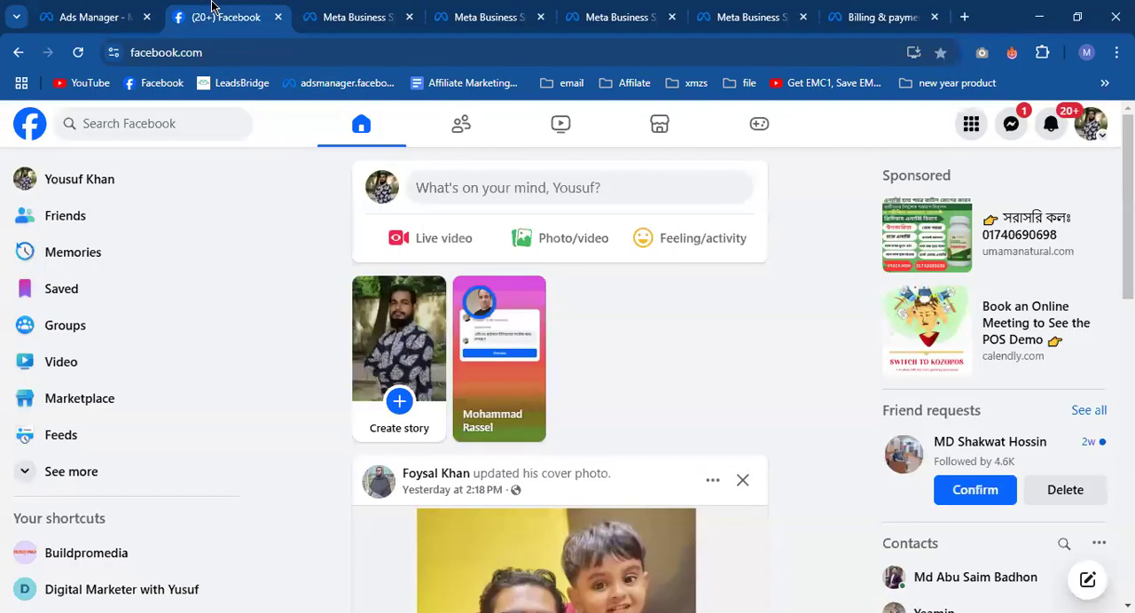
scroll(390, 346, "down", 10)
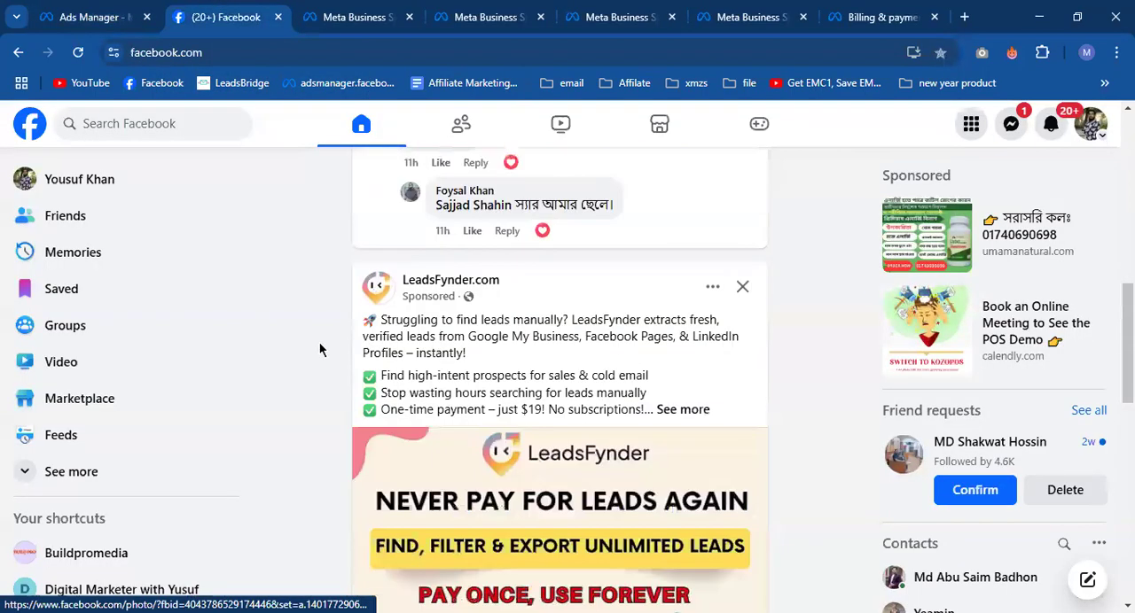
scroll(316, 347, "down", 4)
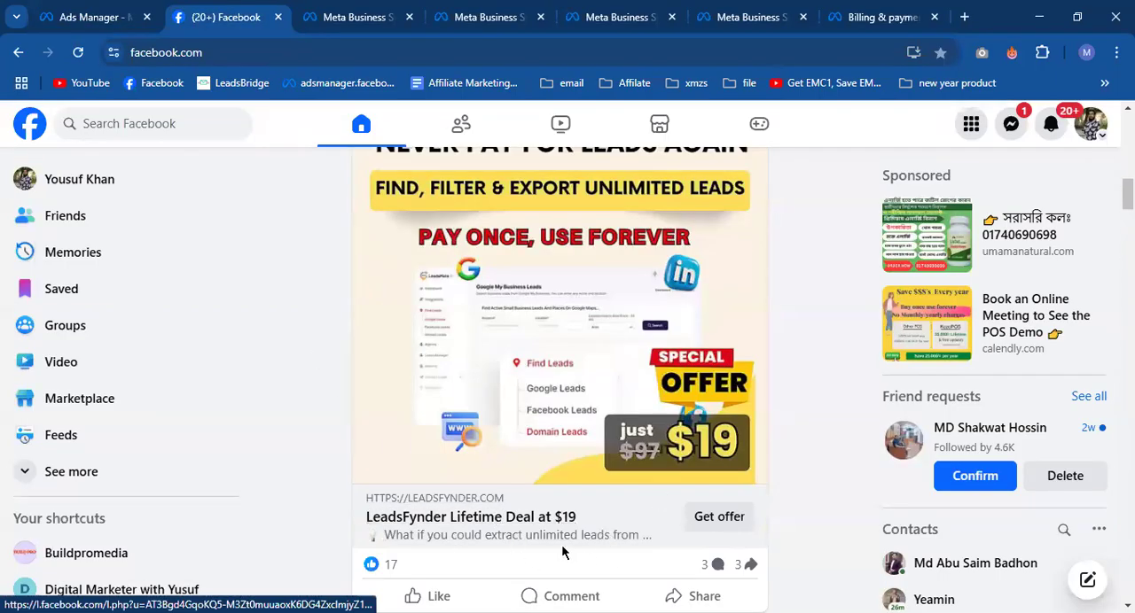
left_click(707, 523)
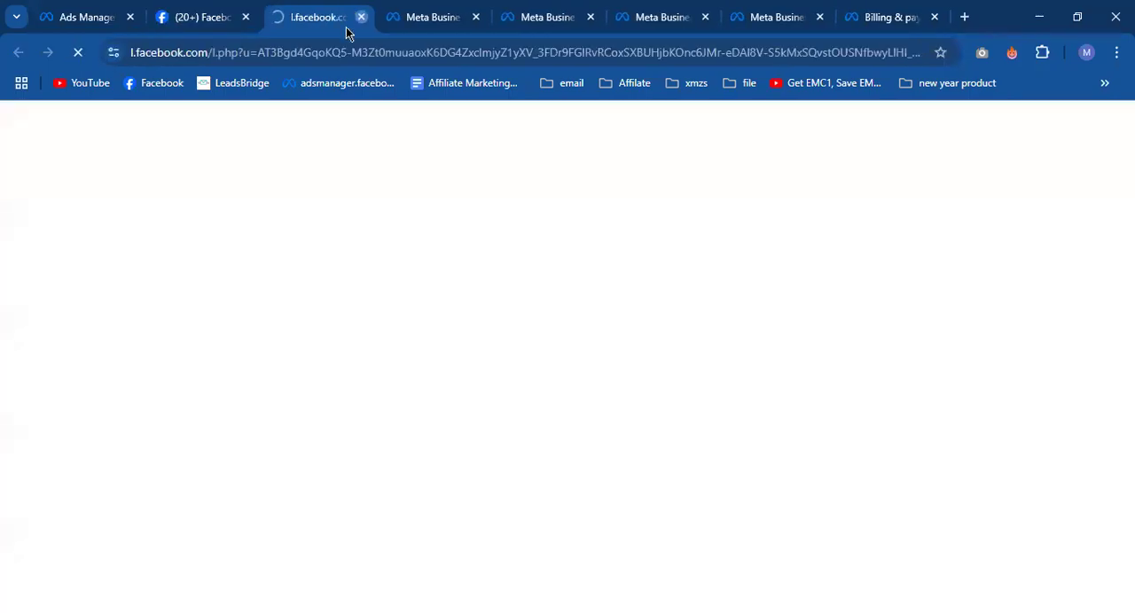
left_click(360, 17)
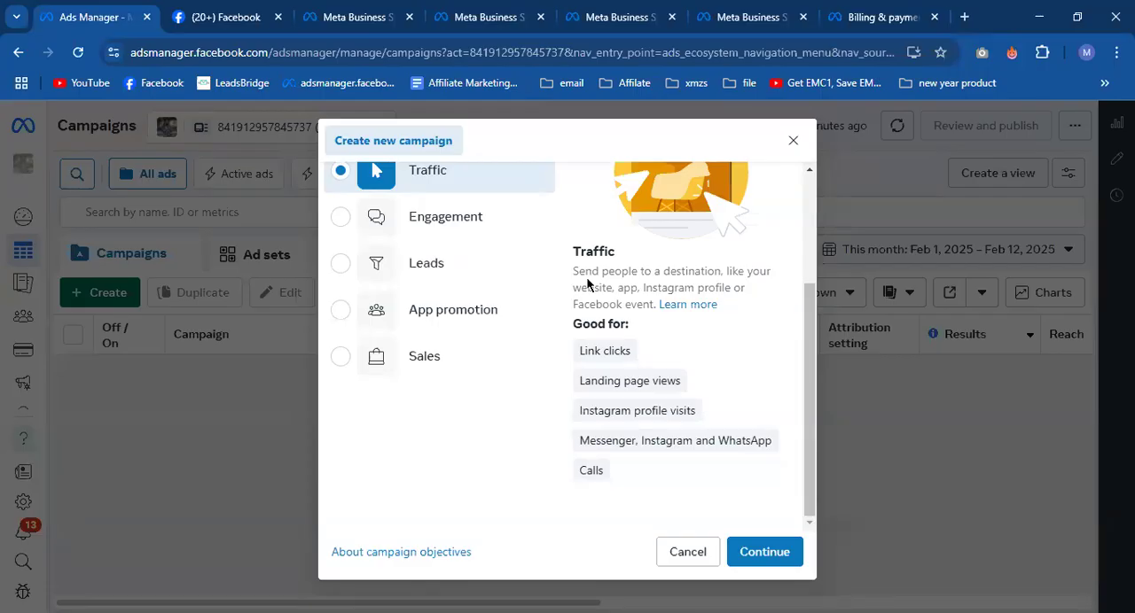
- Check the Link clicks and Landing page views explanations for Traffic, and view the LeadsFynder ad's landing page from the Facebook feed
mouse_move(581, 351)
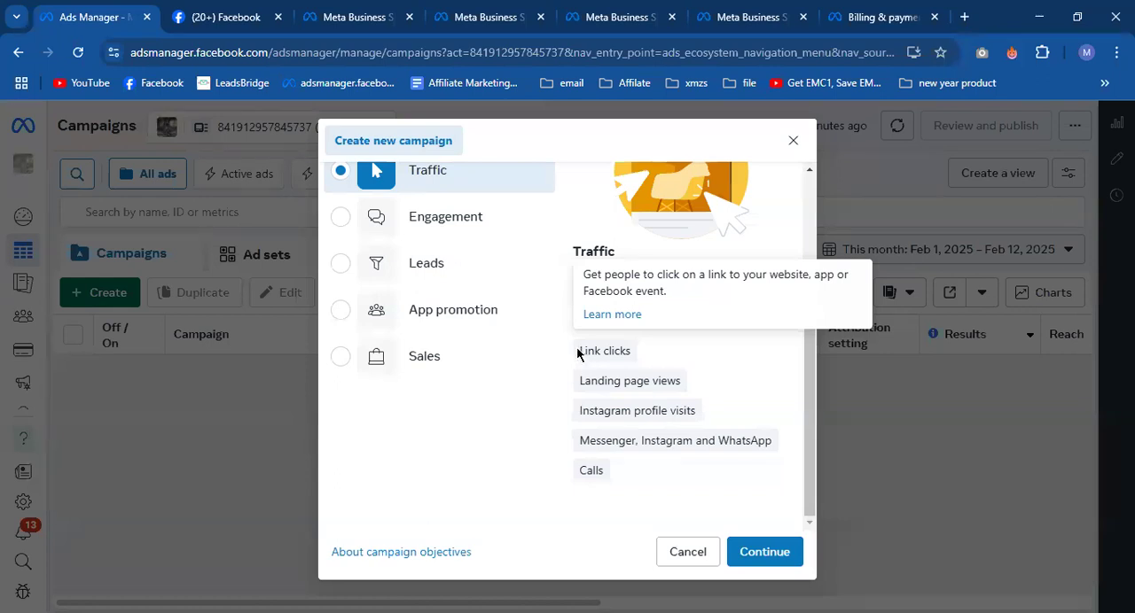
mouse_move(583, 379)
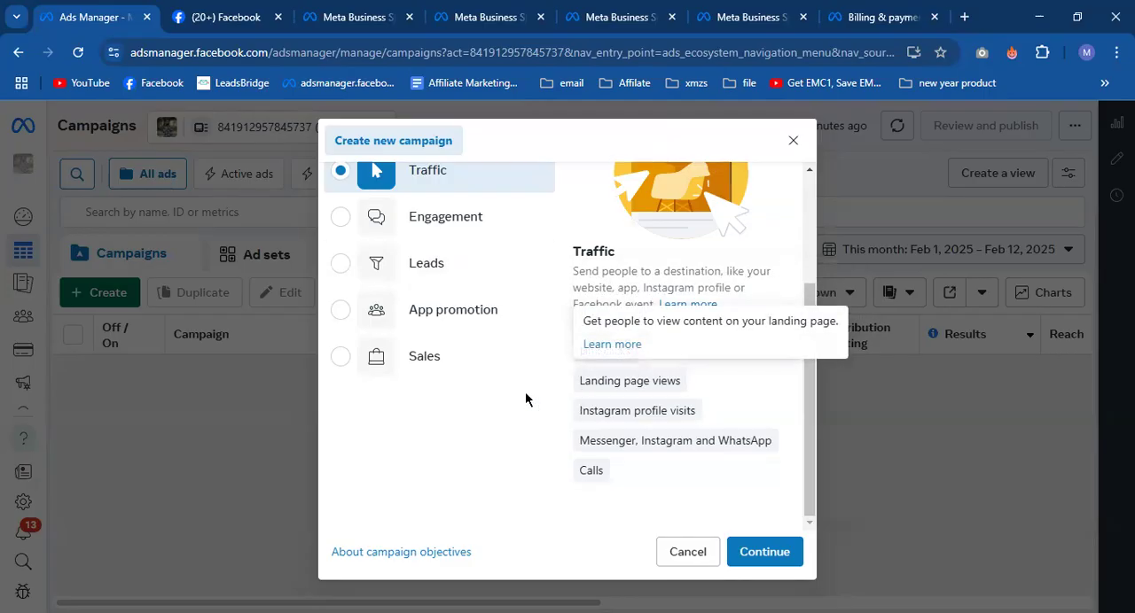
key("ctrl+Tab")
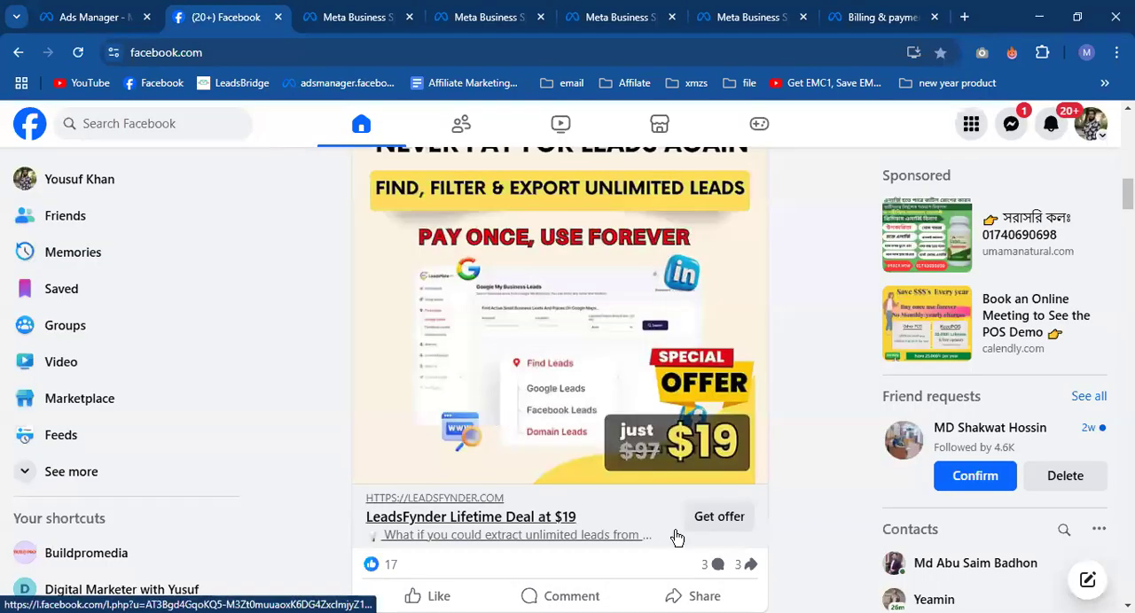
left_click(718, 518)
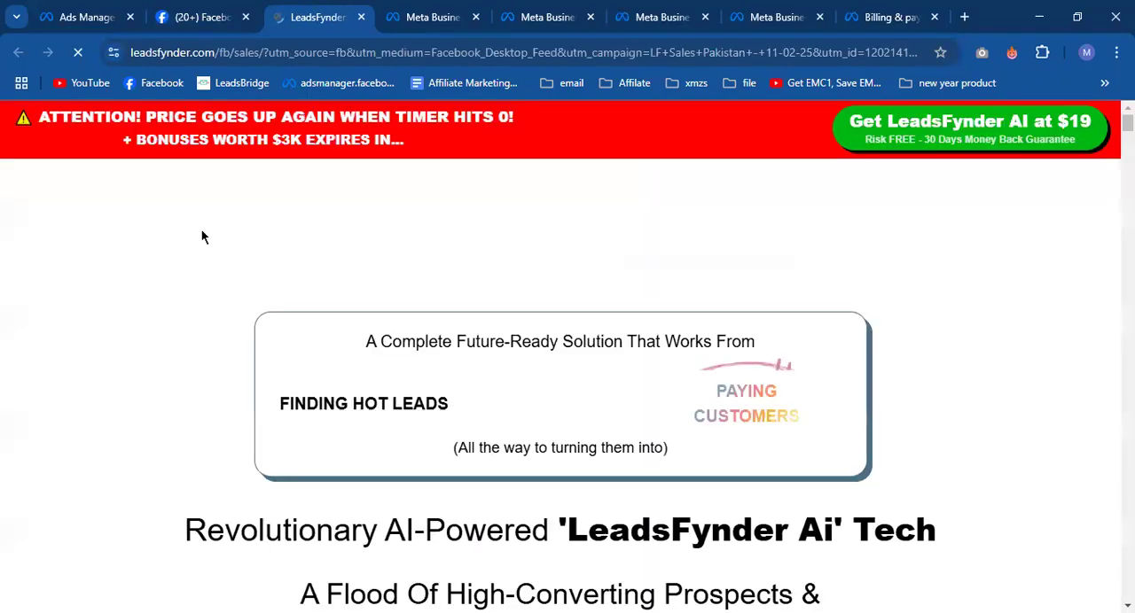
scroll(396, 320, "down", 4)
scroll(355, 301, "up", 4)
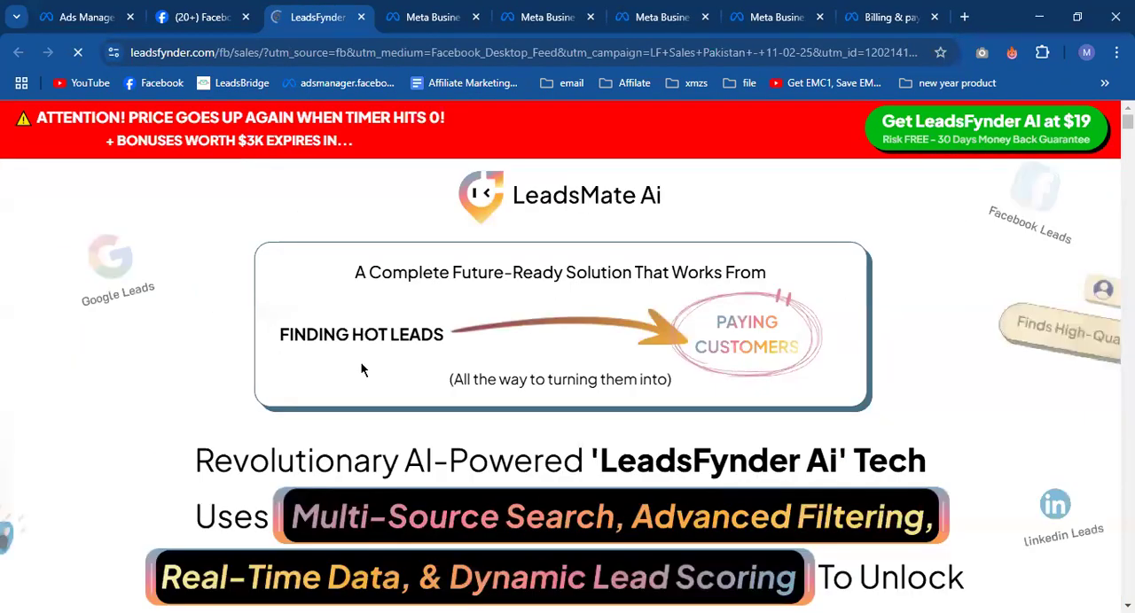
- Return to Ads Manager, close the LeadsFynder page, and review the remaining Traffic uses such as Instagram profile visits and Calls
left_click(82, 17)
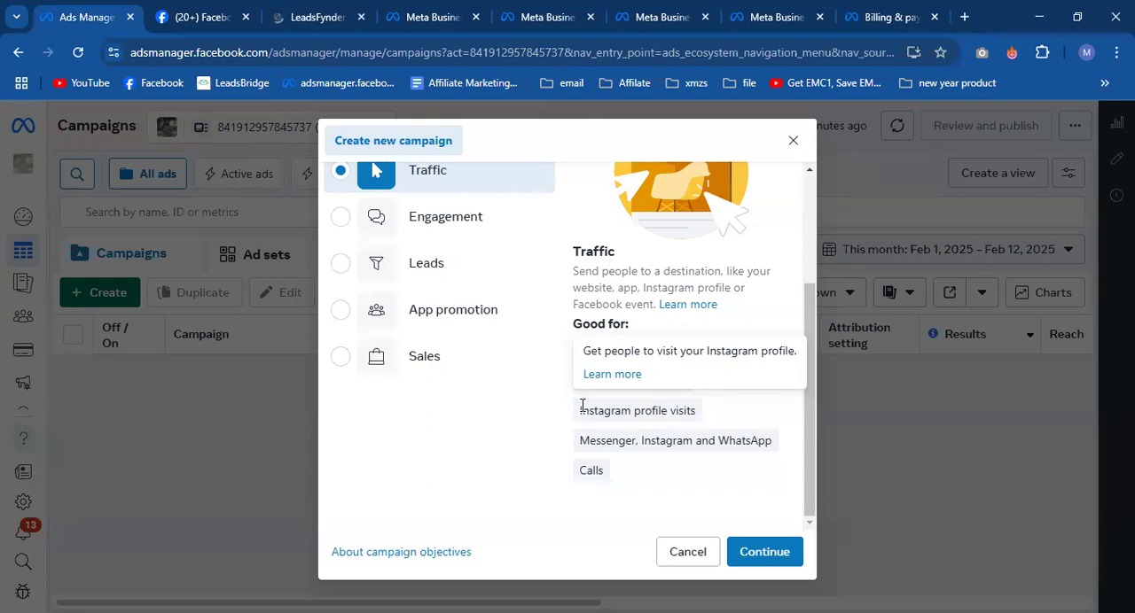
left_click(361, 17)
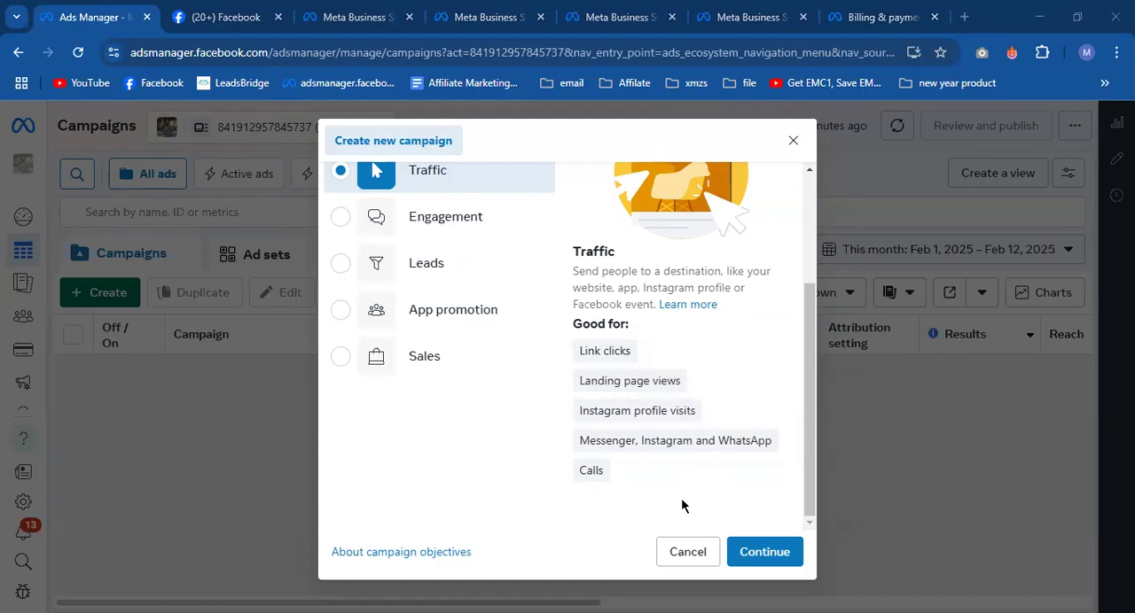
mouse_move(595, 481)
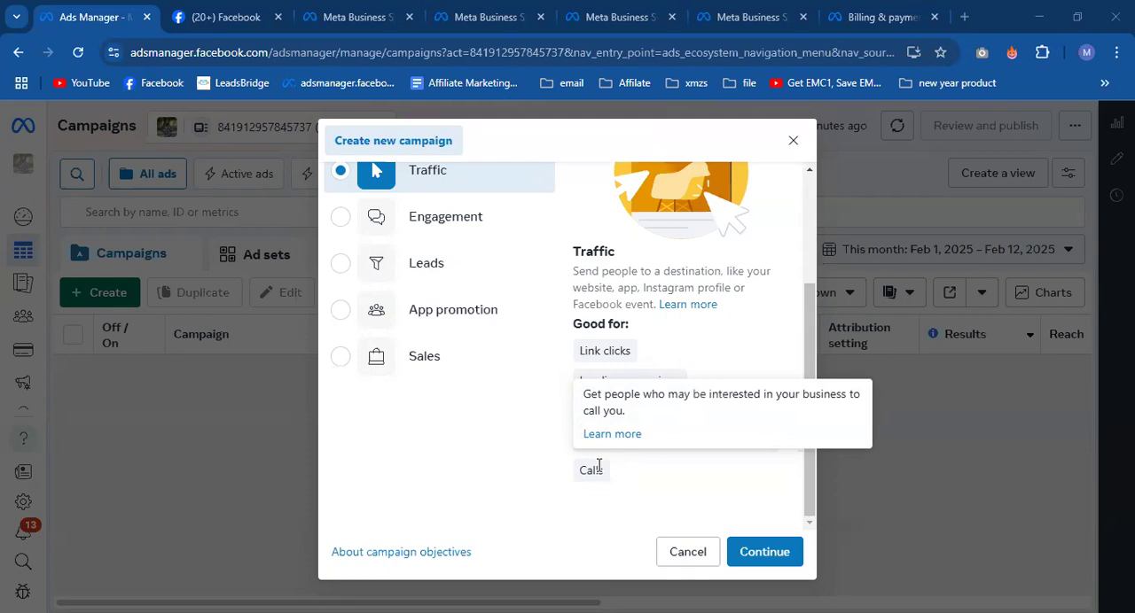
- Select Engagement as the campaign objective and examine its Video views, Post engagement, Conversions, Calls and messaging uses
left_click(458, 232)
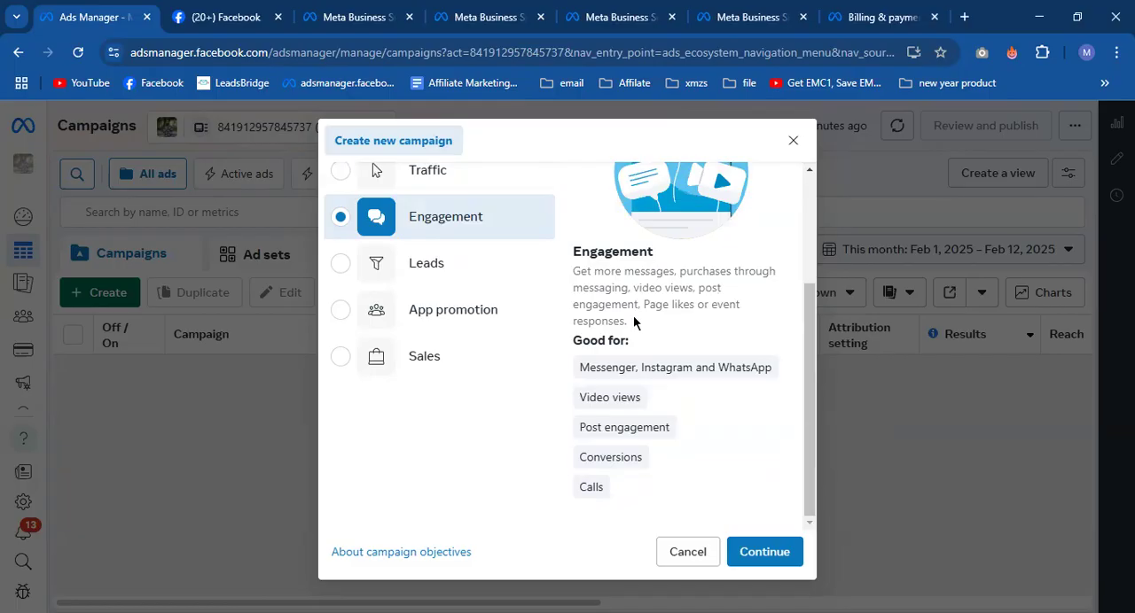
left_click_drag(578, 398, 645, 400)
left_click(671, 399)
mouse_move(579, 435)
left_click_drag(579, 435, 688, 434)
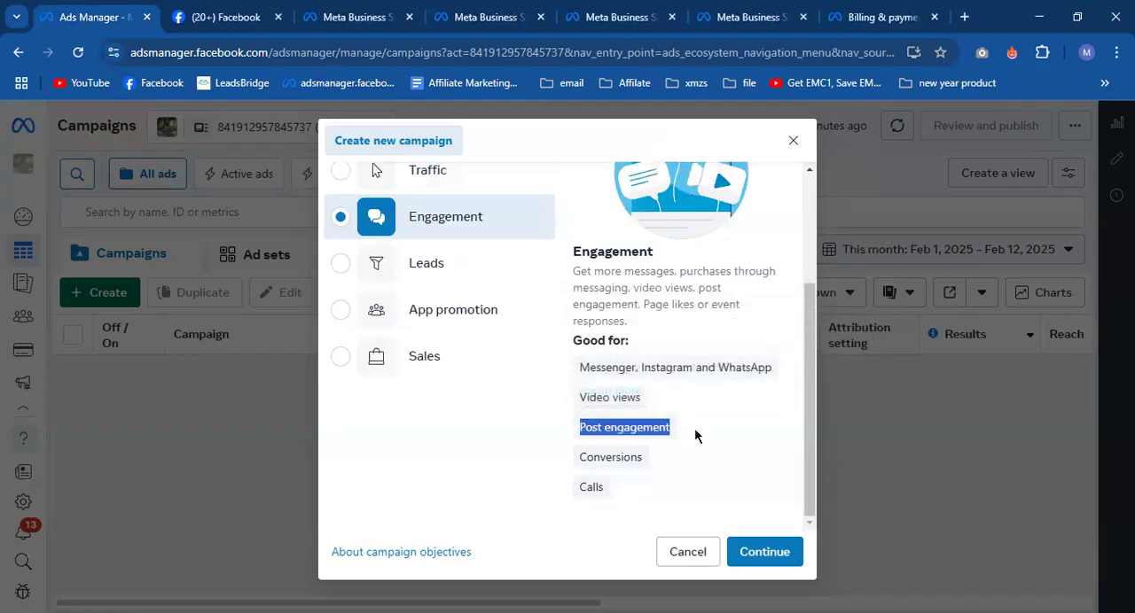
left_click(694, 433)
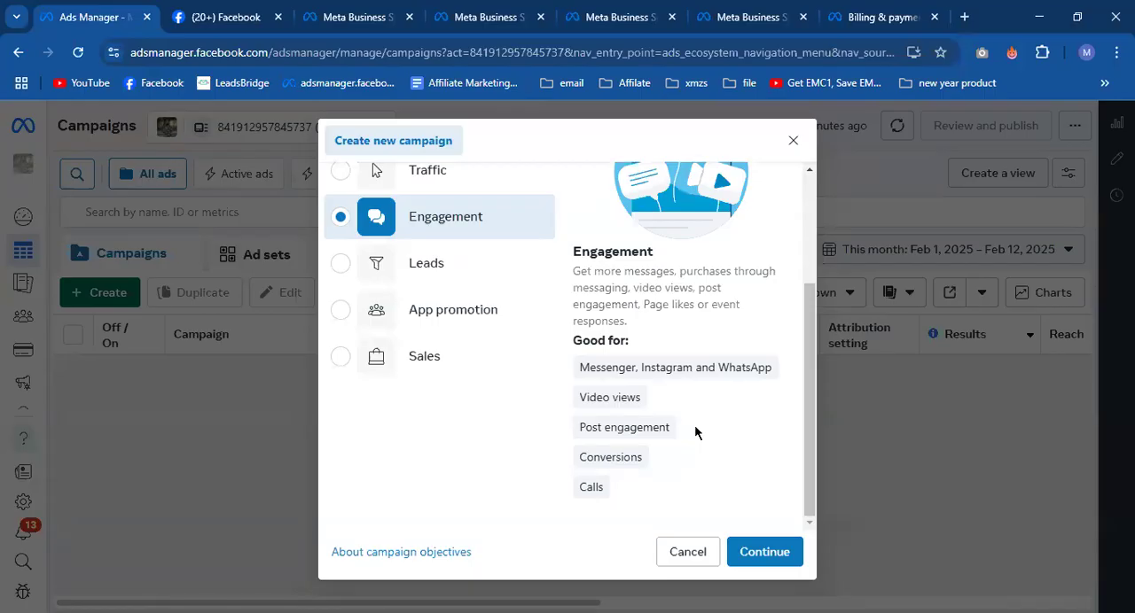
mouse_move(578, 458)
left_click_drag(578, 458, 652, 470)
left_click(660, 456)
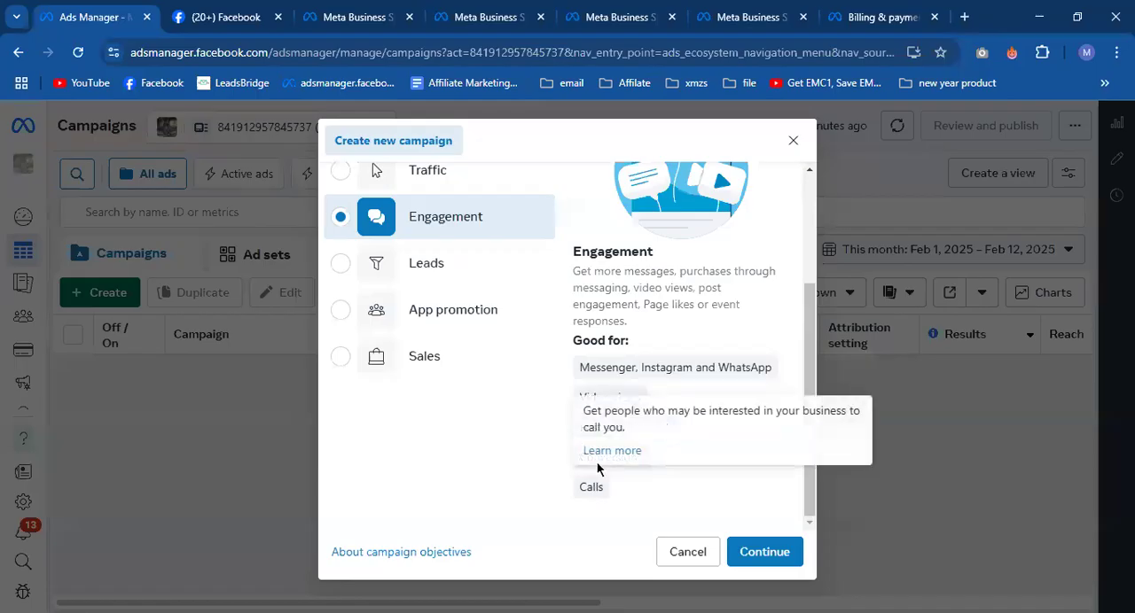
mouse_move(585, 379)
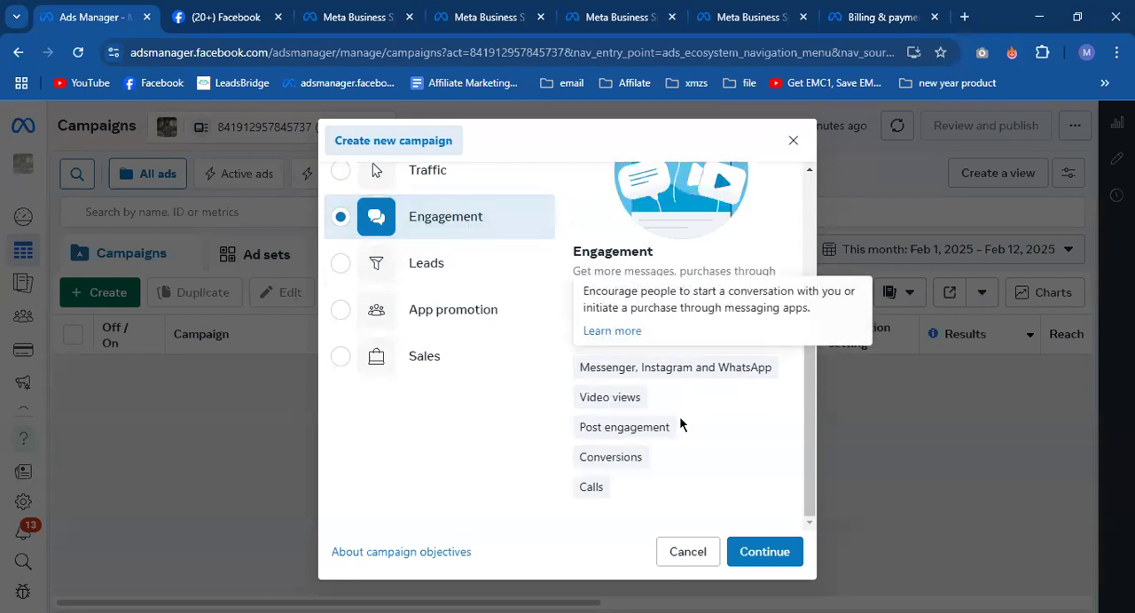
- Select the Leads and App promotion objectives in turn and review the uses listed for each
left_click(448, 270)
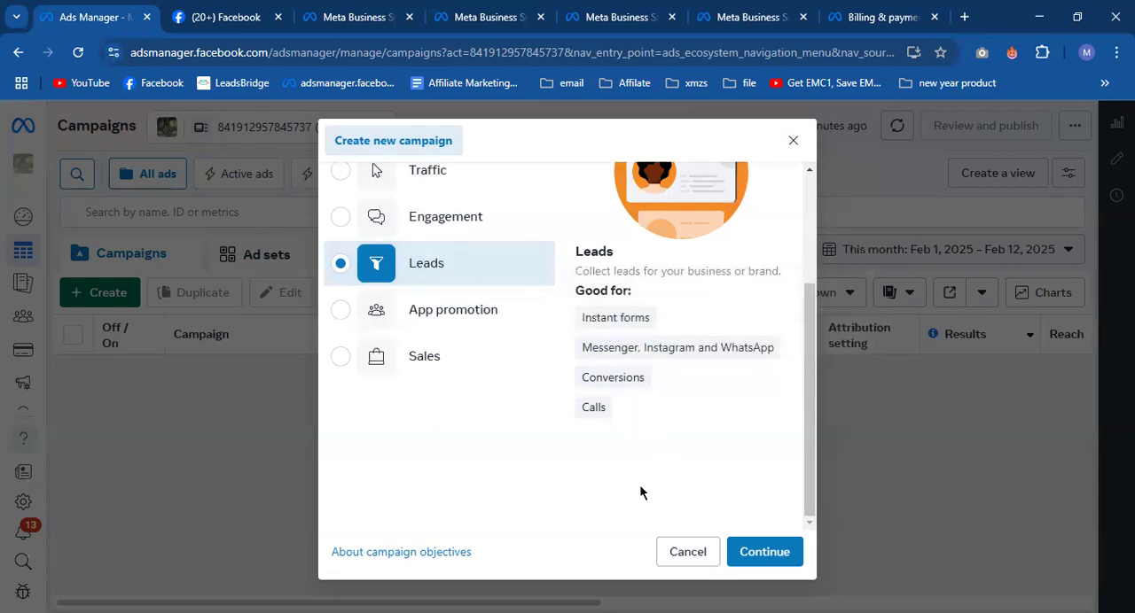
left_click(446, 326)
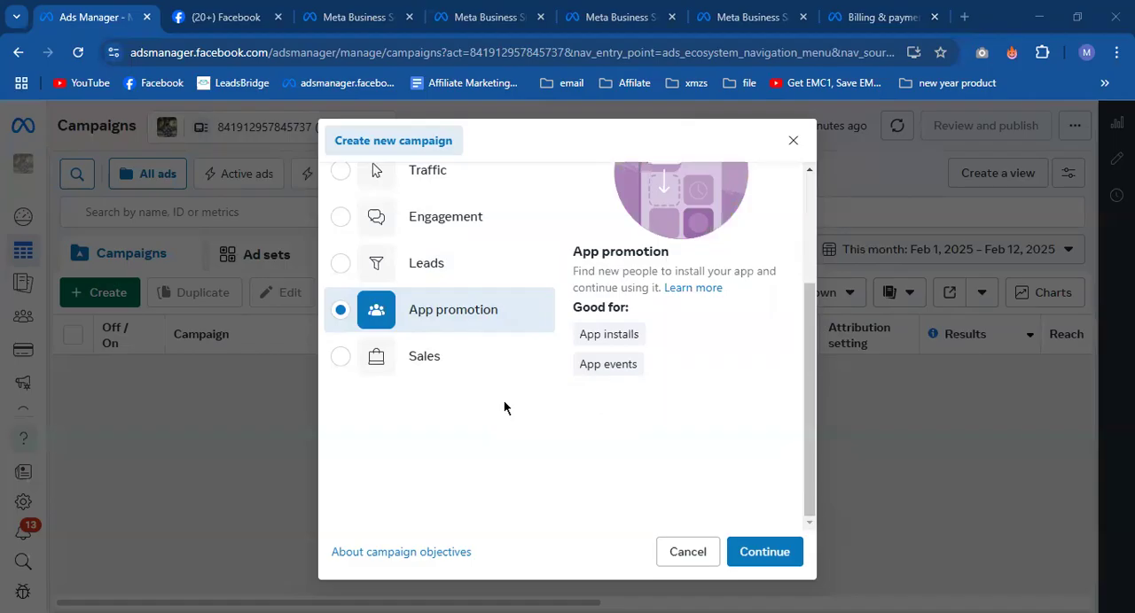
mouse_move(608, 373)
- Choose Sales as the campaign objective and review the uses listed under "Good for"
left_click(472, 368)
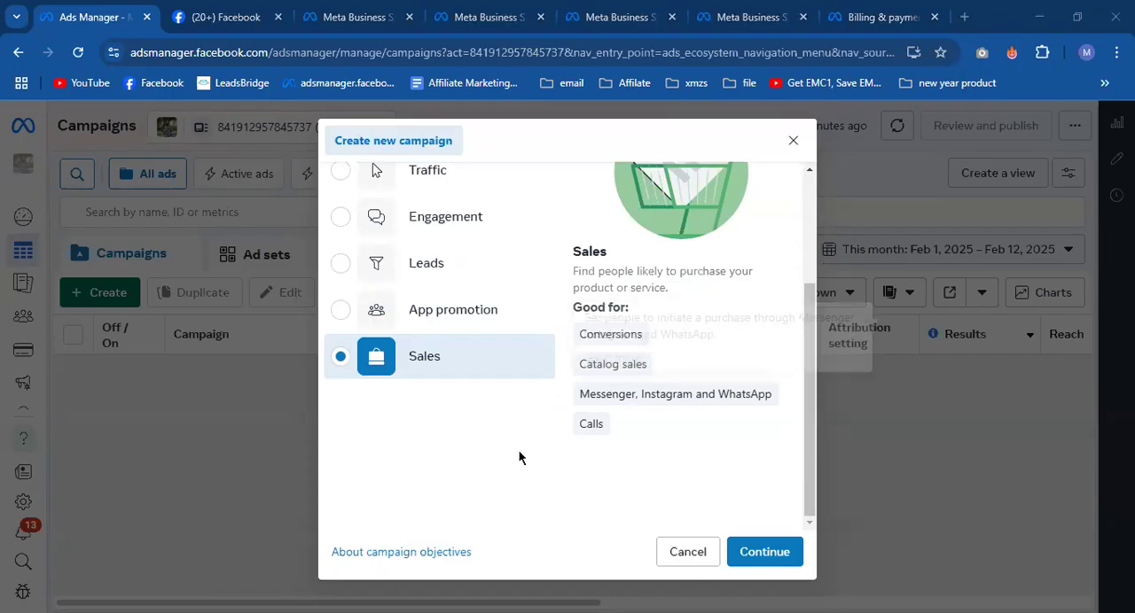
scroll(518, 454, "up", 2)
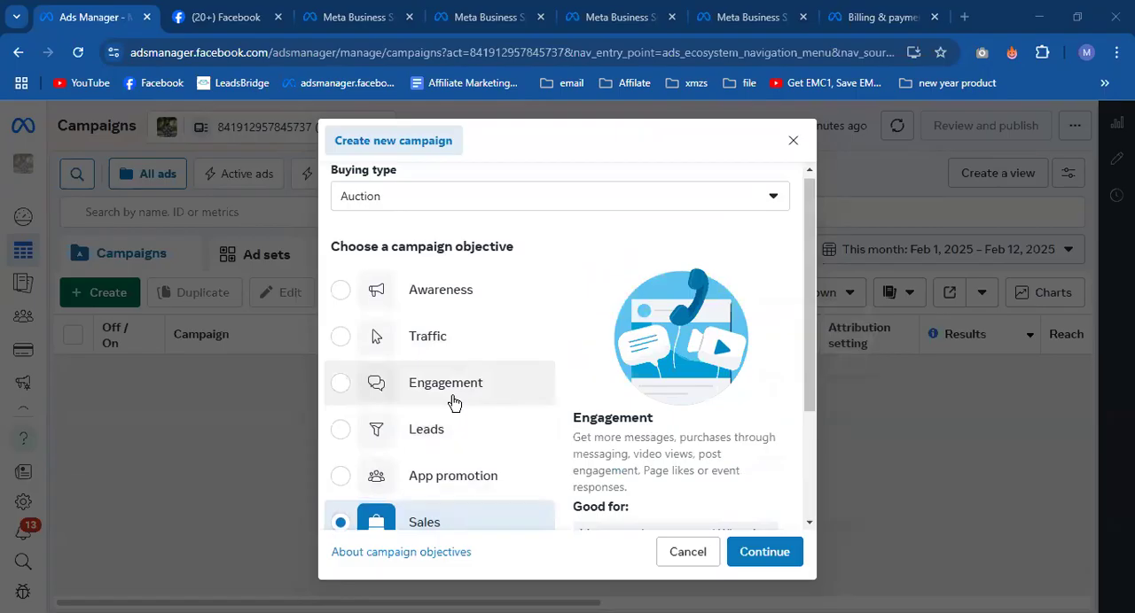
scroll(453, 401, "down", 2)
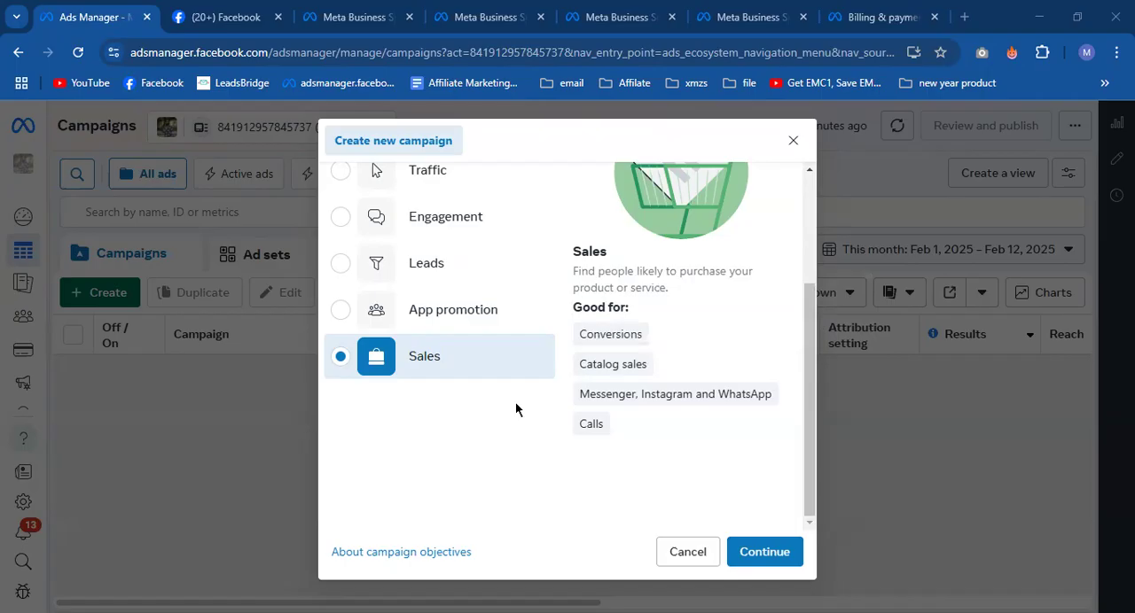
- Choose Awareness as the campaign objective and continue to the new campaign's settings
scroll(515, 408, "up", 3)
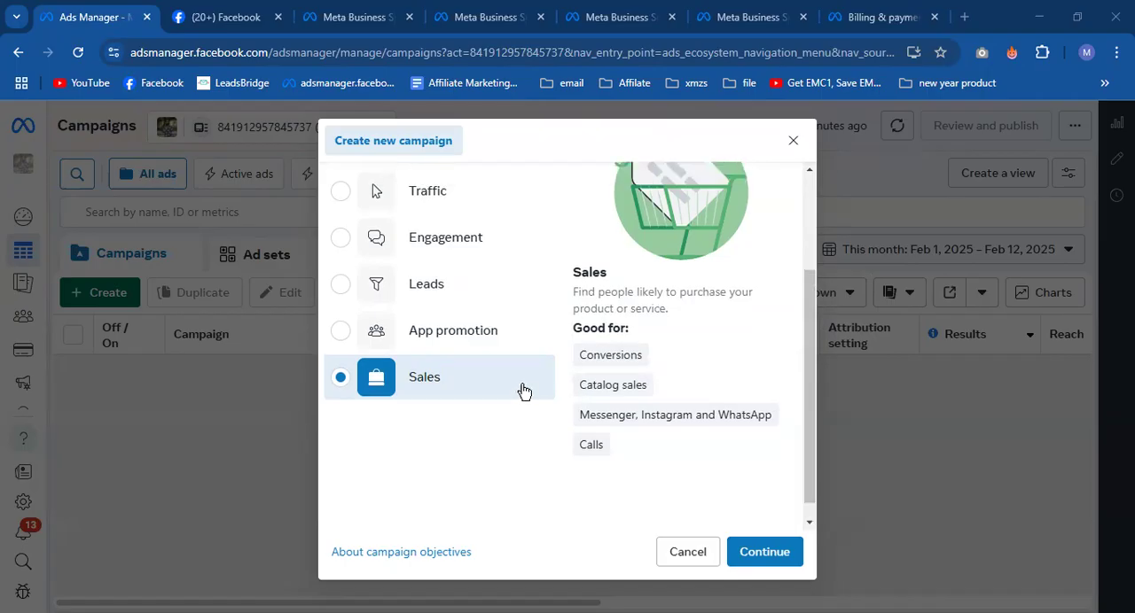
scroll(517, 388, "down", 1)
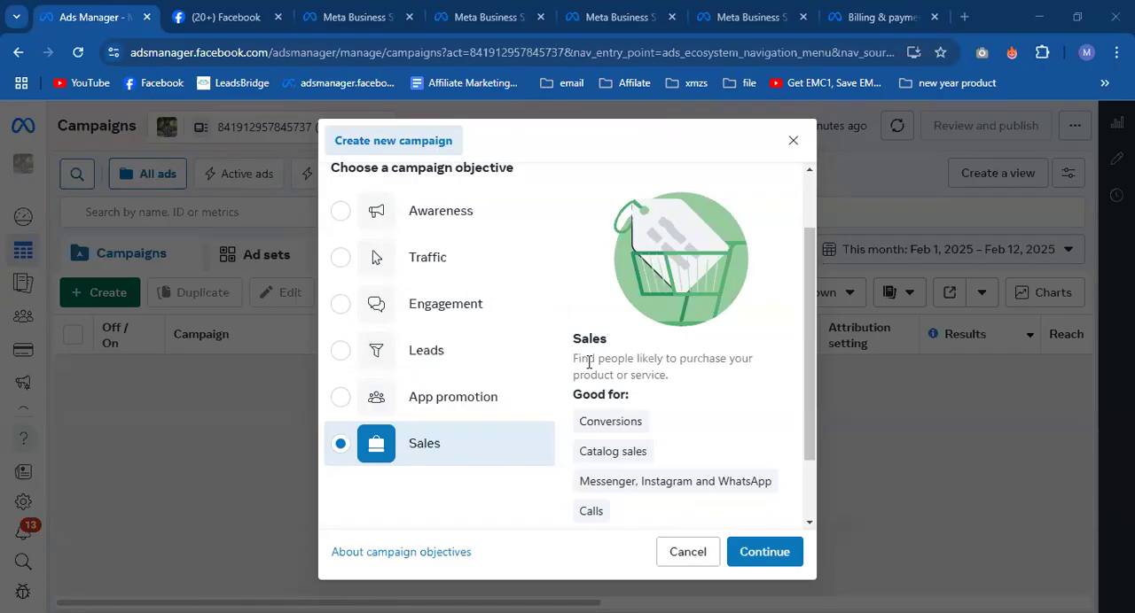
scroll(438, 346, "up", 1)
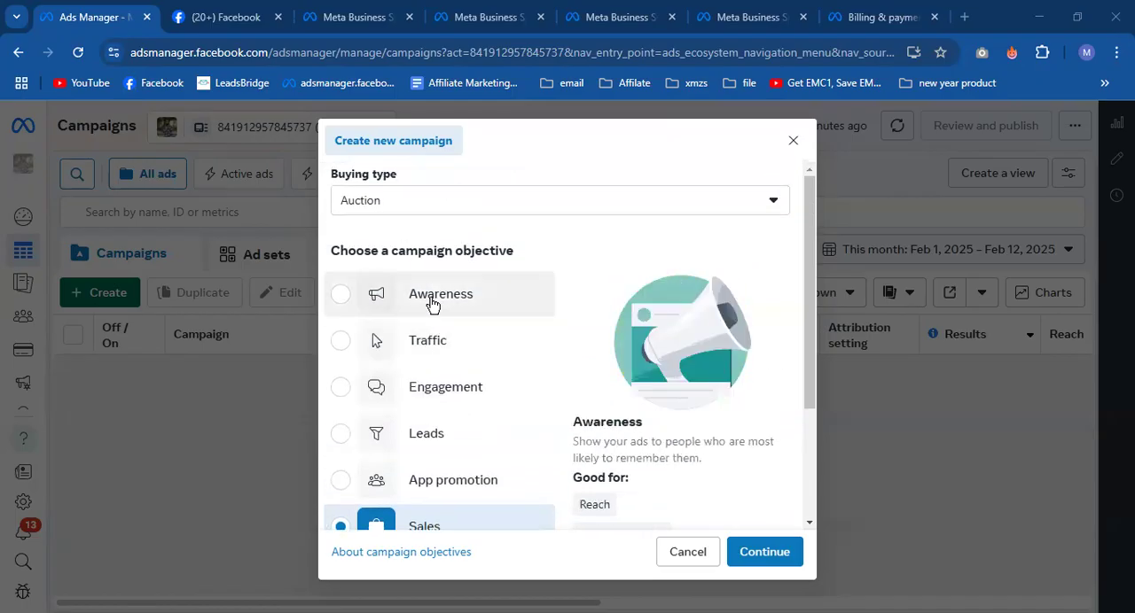
left_click(433, 304)
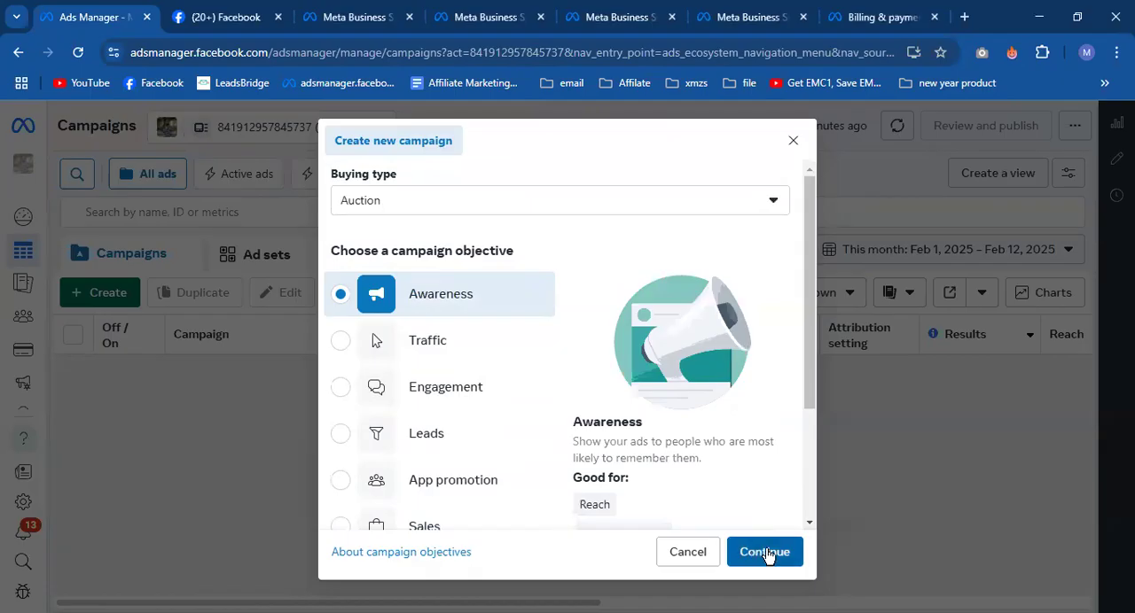
left_click(768, 550)
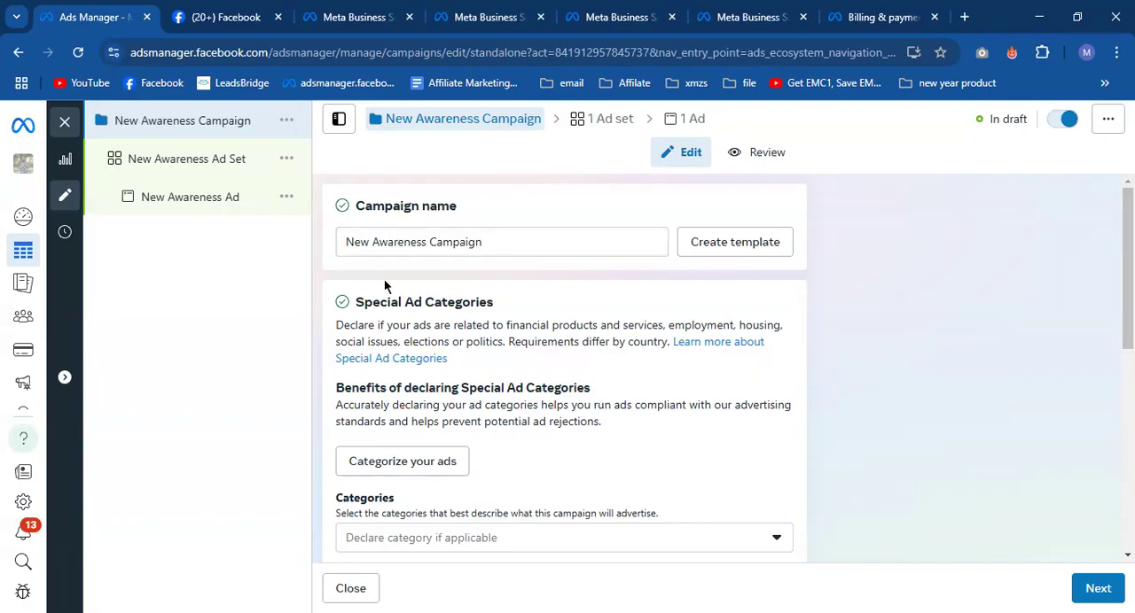
- Open the ad categorization questionnaire, review its financial products and services question, and close it
scroll(383, 282, "down", 2)
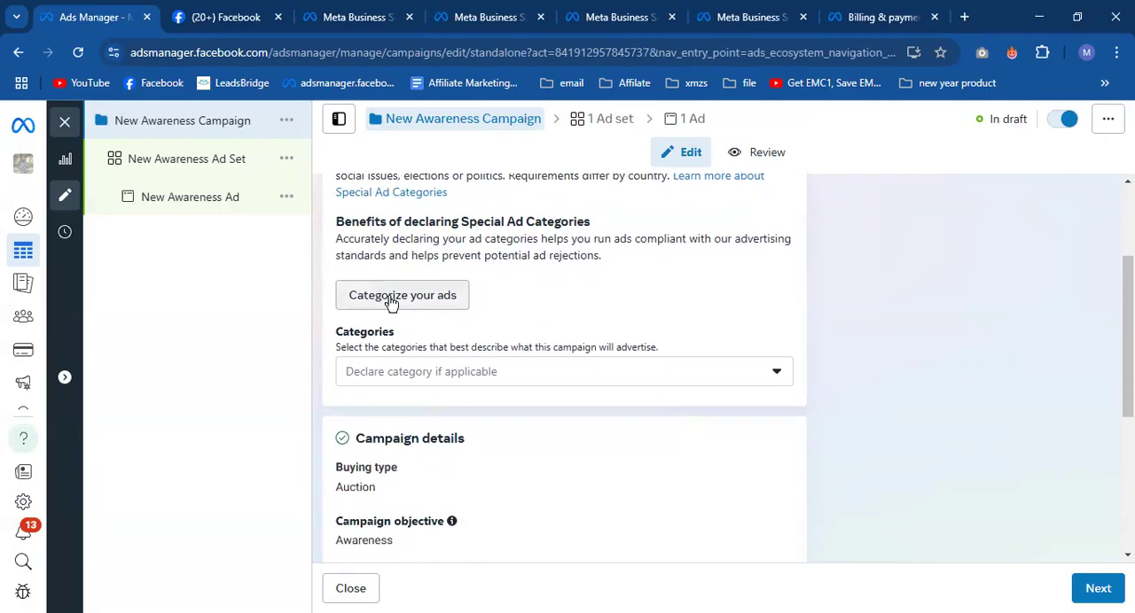
left_click(390, 297)
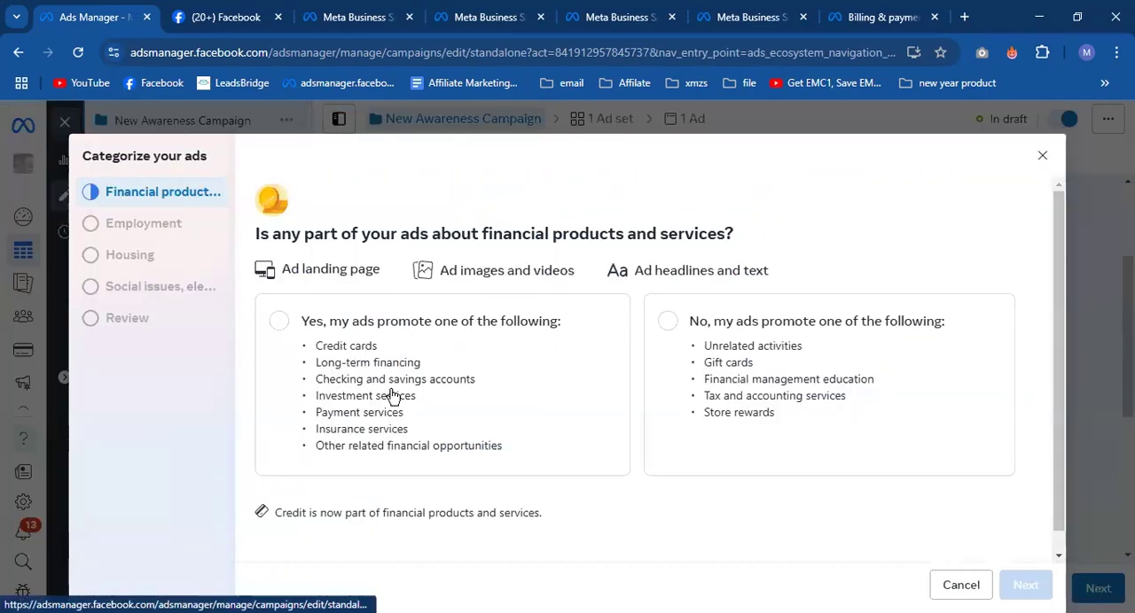
scroll(358, 362, "down", 1)
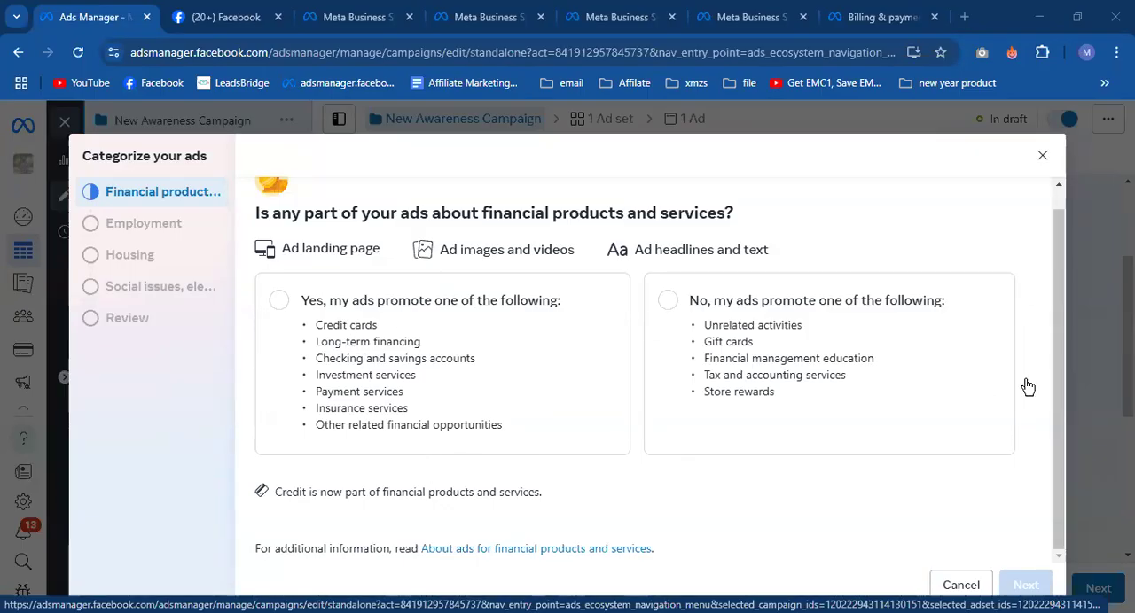
left_click(1040, 158)
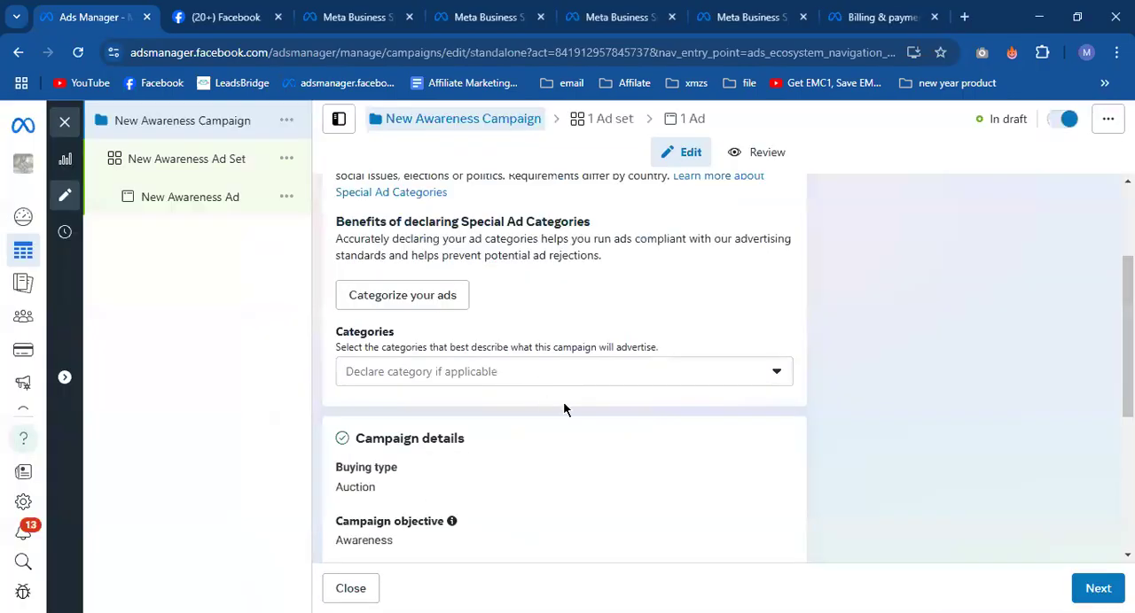
- Review the Special Ad Categories that can be declared, from financial products to social issues, without selecting any
left_click(575, 369)
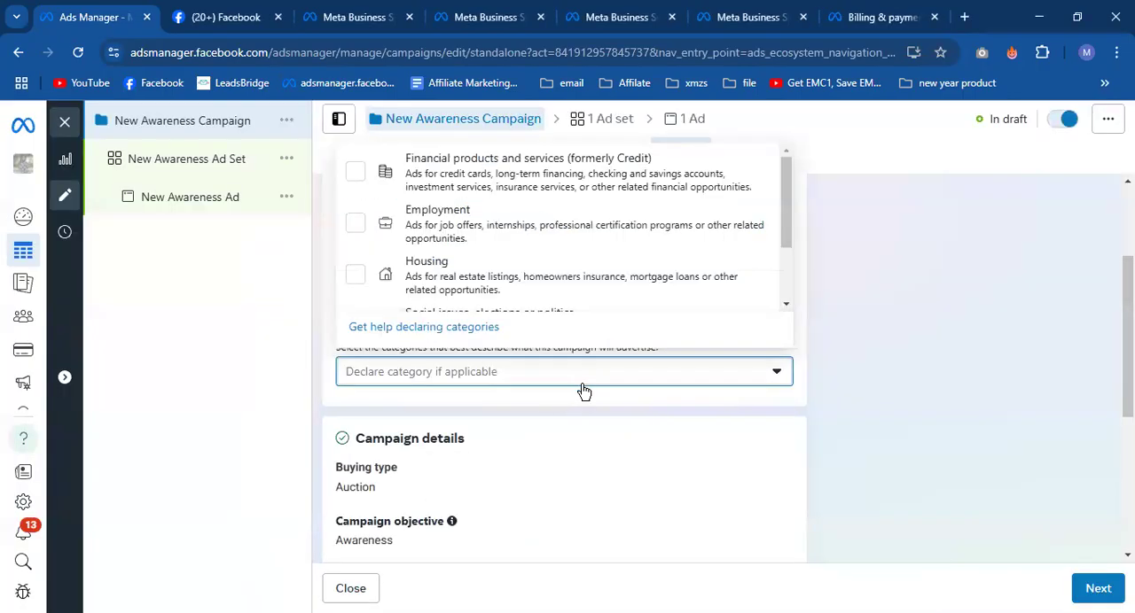
scroll(579, 388, "up", 1)
scroll(501, 330, "down", 1)
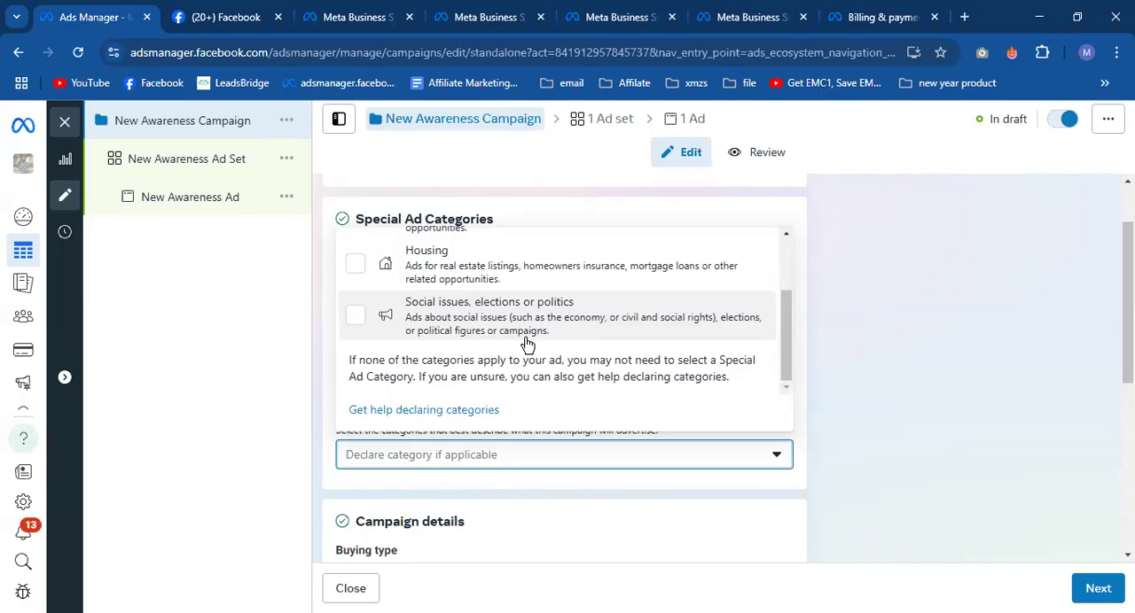
scroll(484, 315, "up", 2)
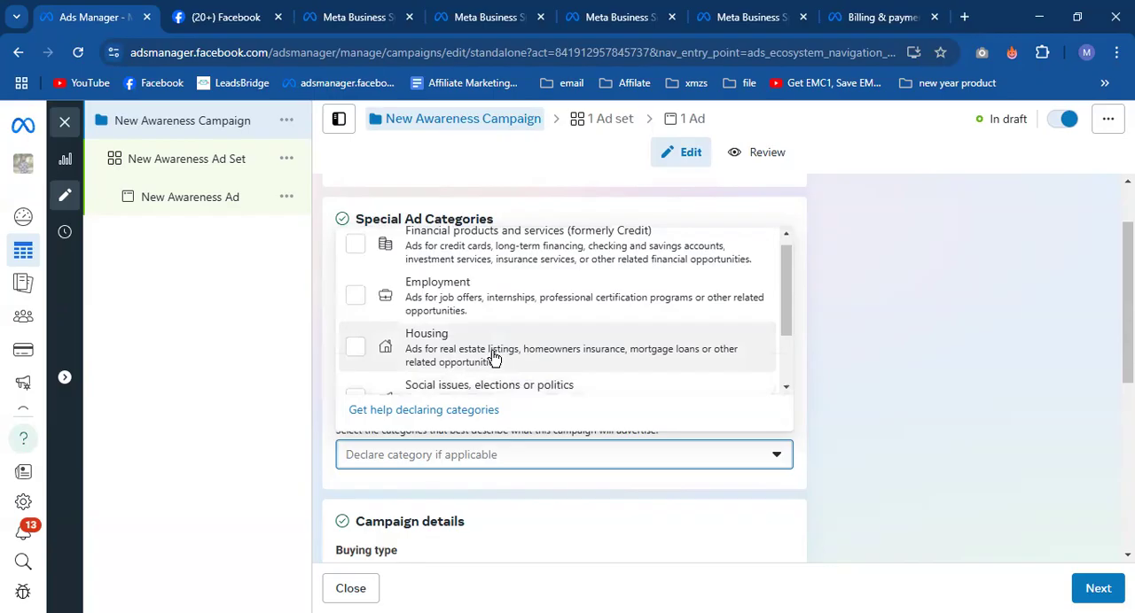
scroll(629, 358, "up", 1)
left_click(876, 352)
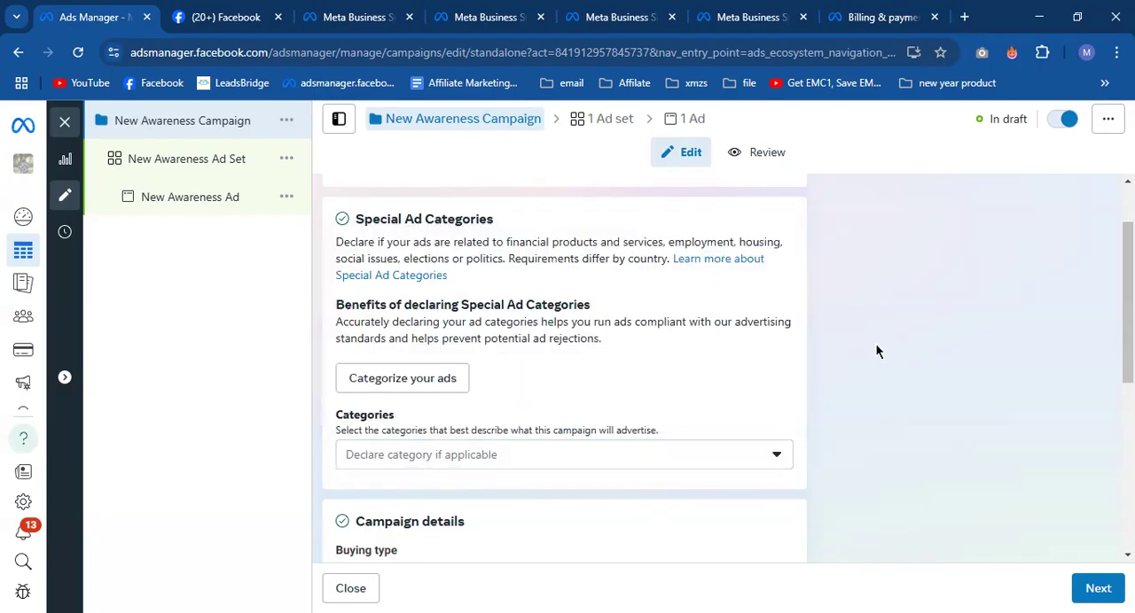
- Review the campaign details and turn on Advantage campaign budget for the Awareness campaign
scroll(568, 461, "down", 2)
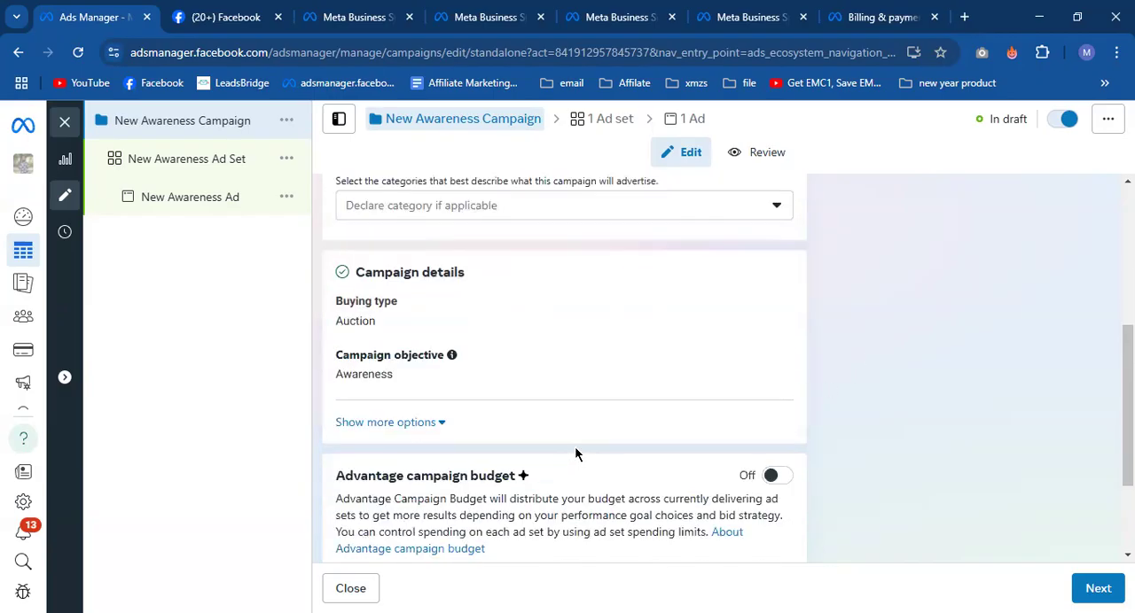
scroll(577, 455, "down", 2)
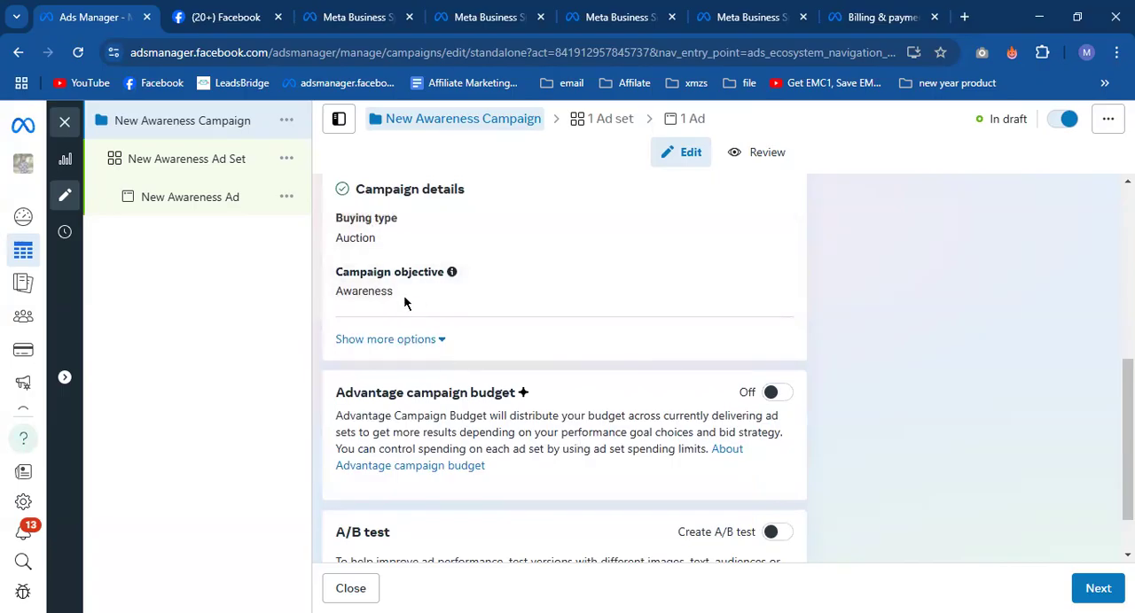
scroll(603, 399, "down", 1)
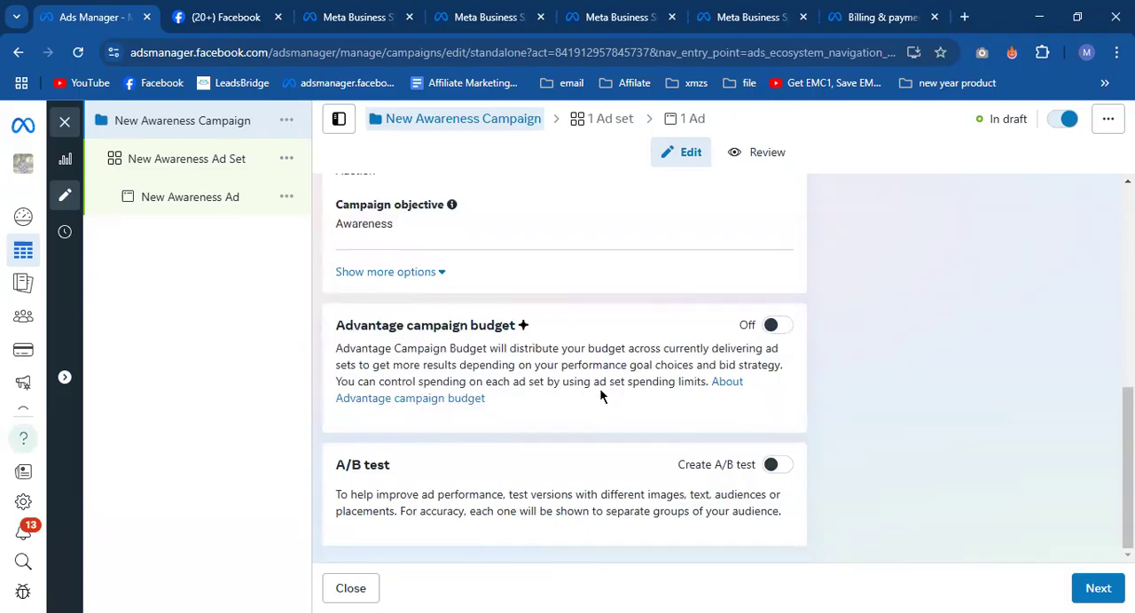
left_click_drag(361, 331, 530, 328)
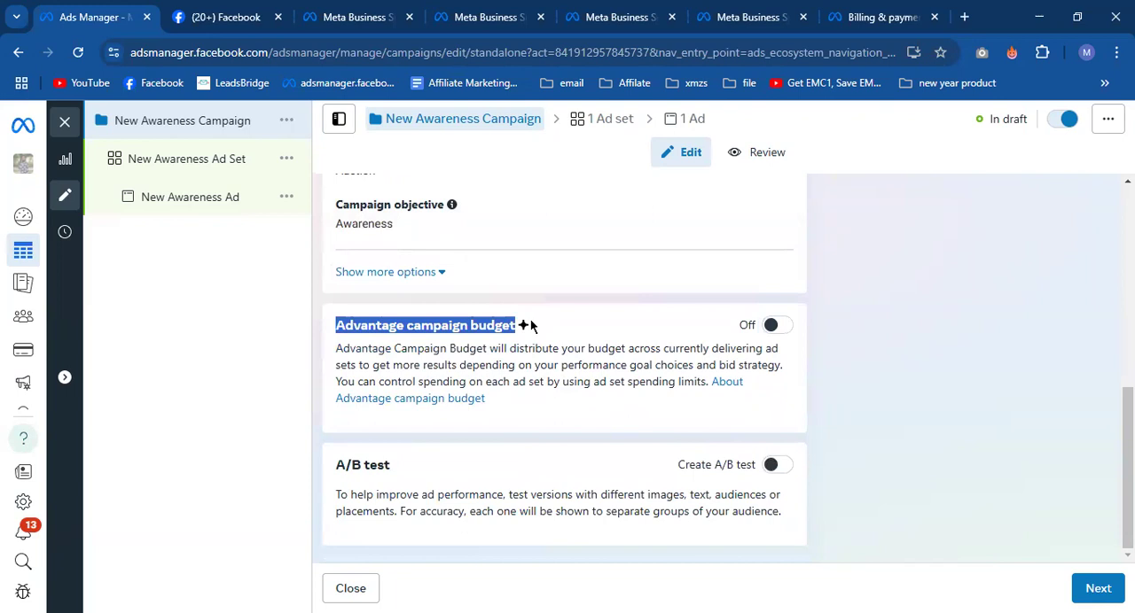
left_click(528, 326)
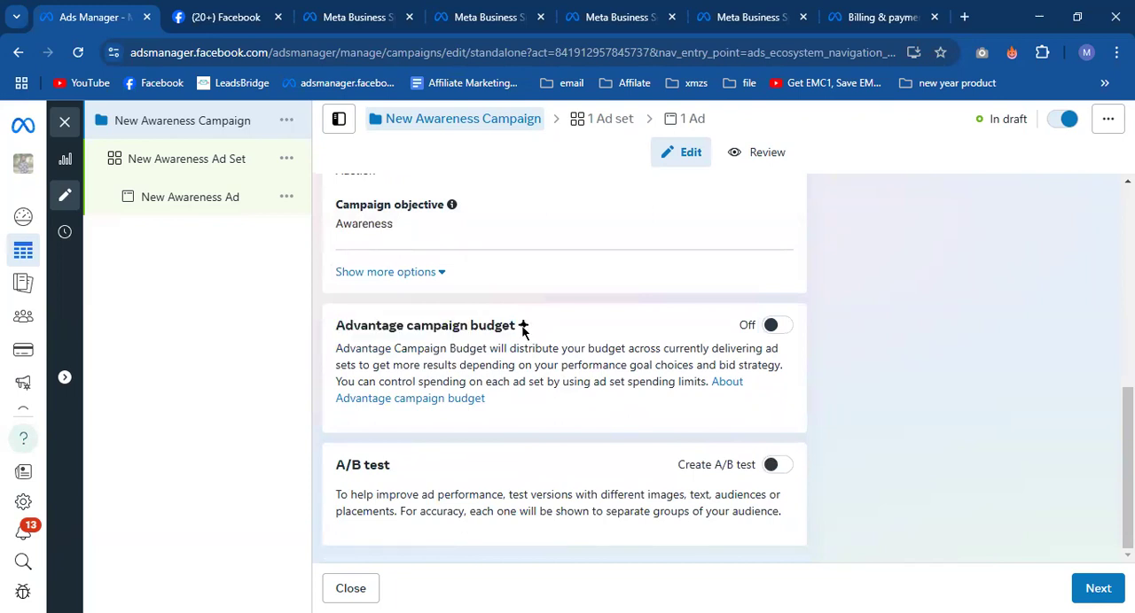
left_click(774, 326)
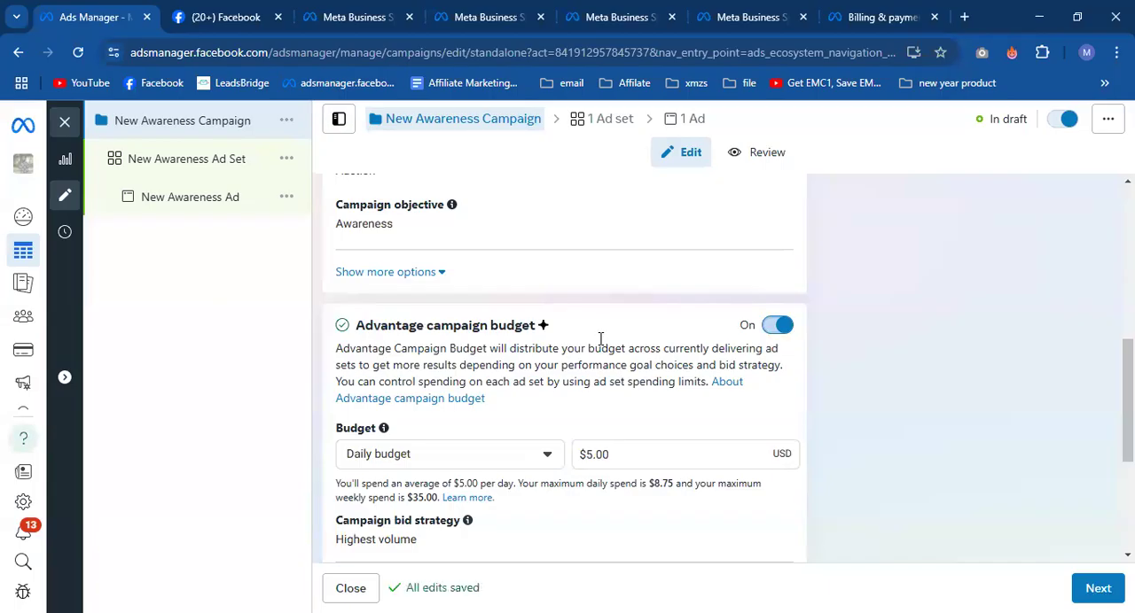
- Try the Lifetime budget type, return to Daily budget, and set the campaign's daily amount to $1.00
scroll(588, 320, "down", 2)
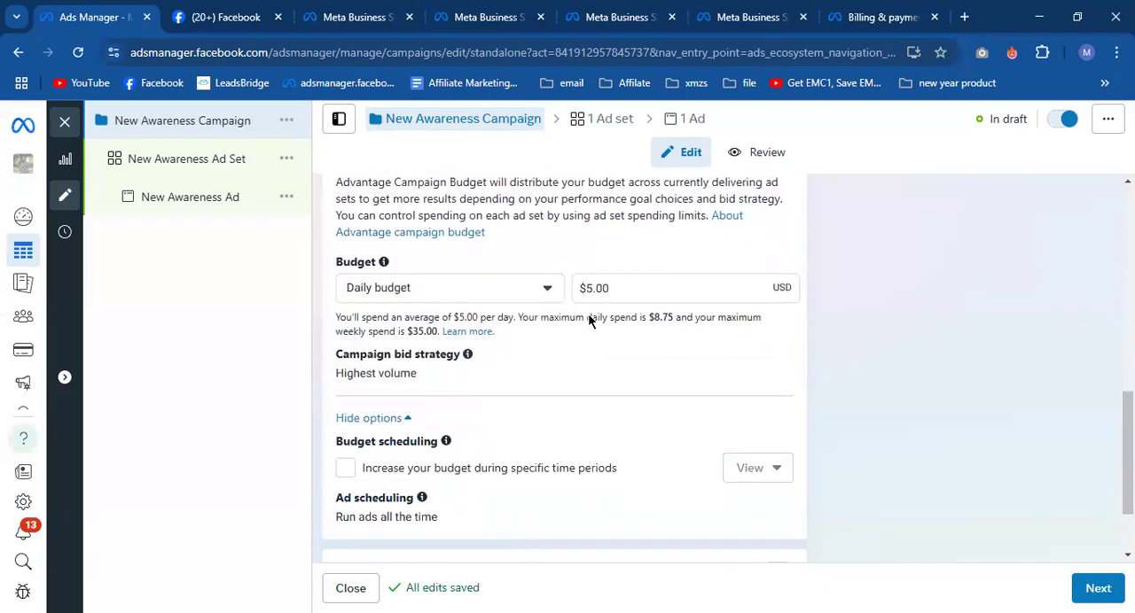
left_click(498, 292)
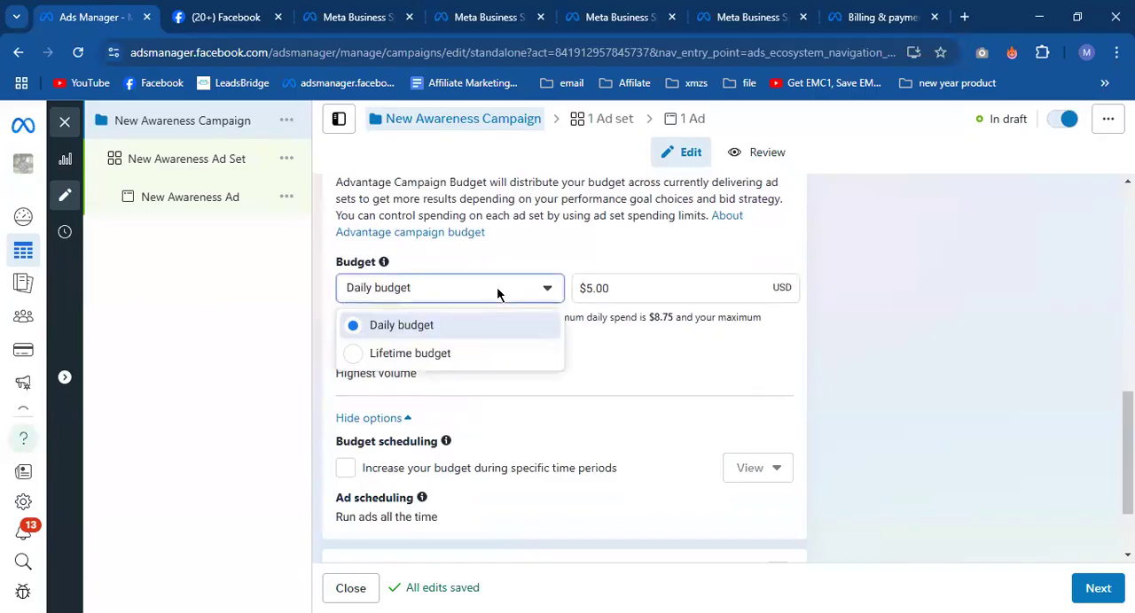
left_click(499, 355)
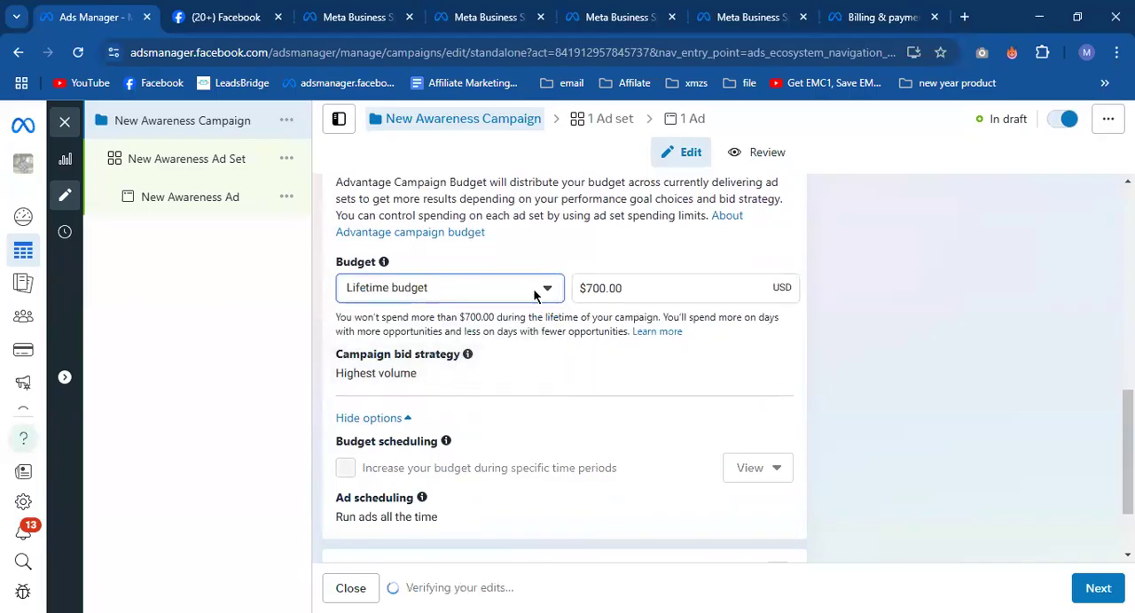
left_click(536, 294)
left_click(505, 340)
left_click_drag(626, 286, 582, 289)
key("BackSpace")
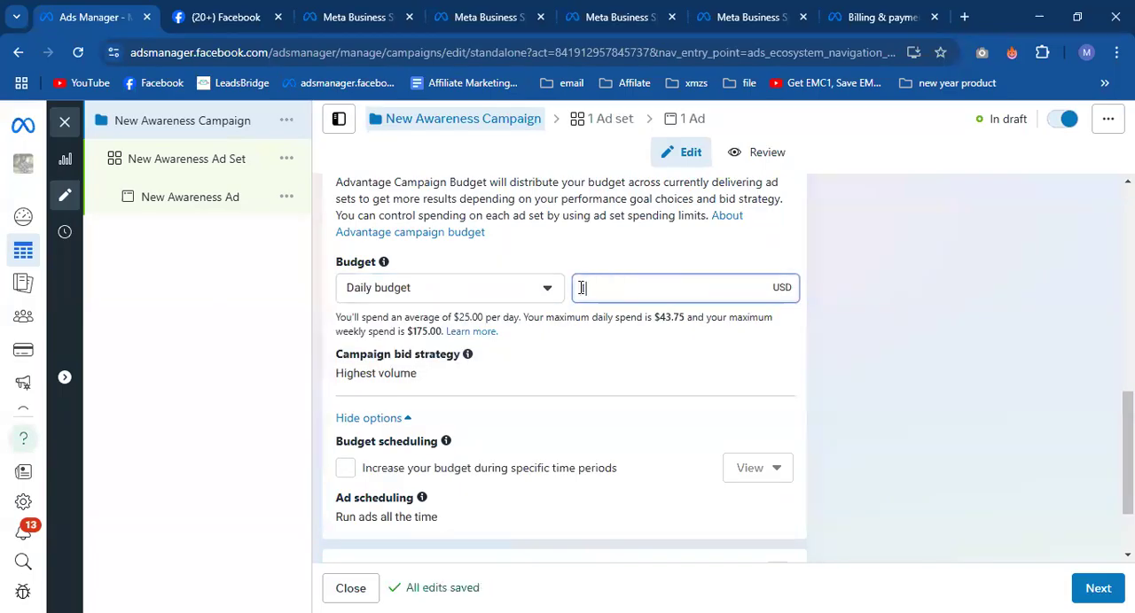
type("1")
left_click(849, 328)
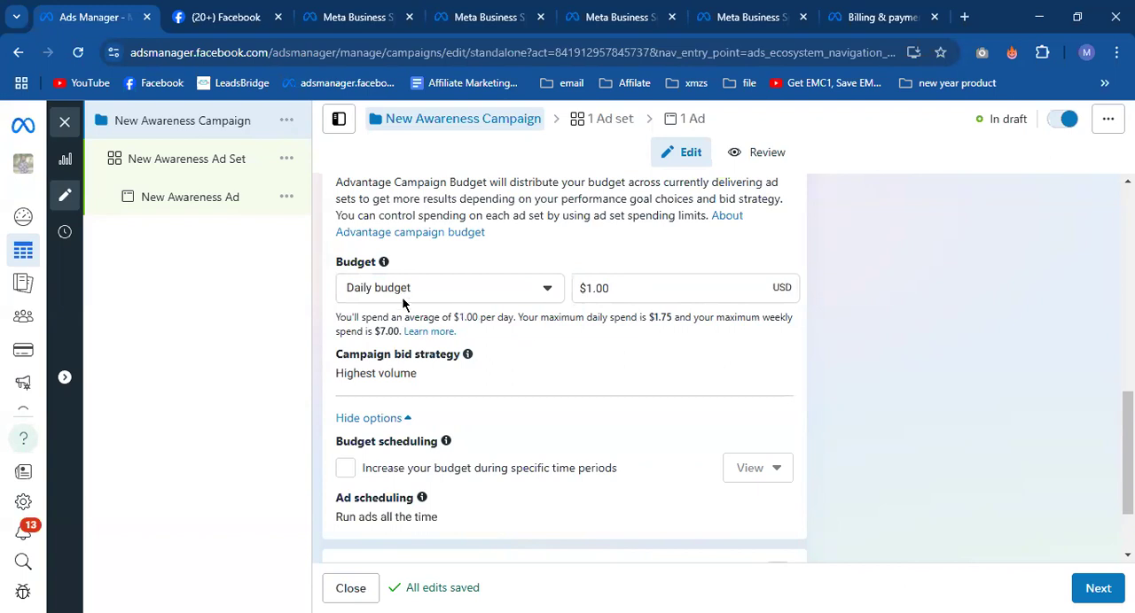
- Examine the average daily, maximum daily and weekly spend explained under the campaign's daily budget
left_click_drag(459, 315, 671, 317)
left_click(524, 325)
left_click(665, 315)
left_click_drag(658, 317, 671, 317)
left_click(671, 317)
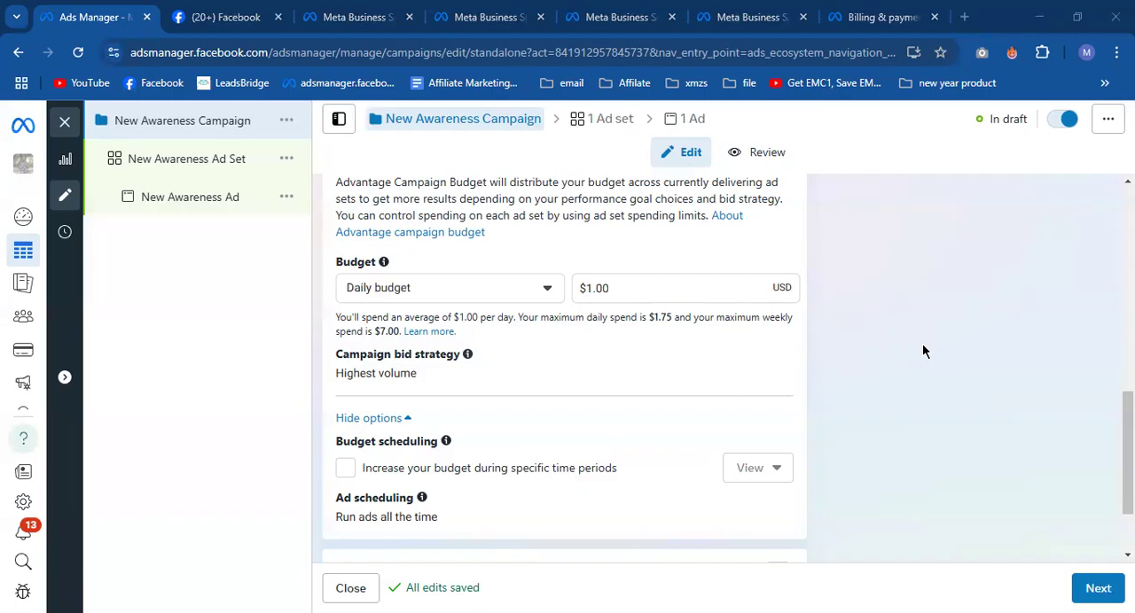
- Change the campaign's budget type to Lifetime budget and review the Advantage campaign budget section
left_click(530, 289)
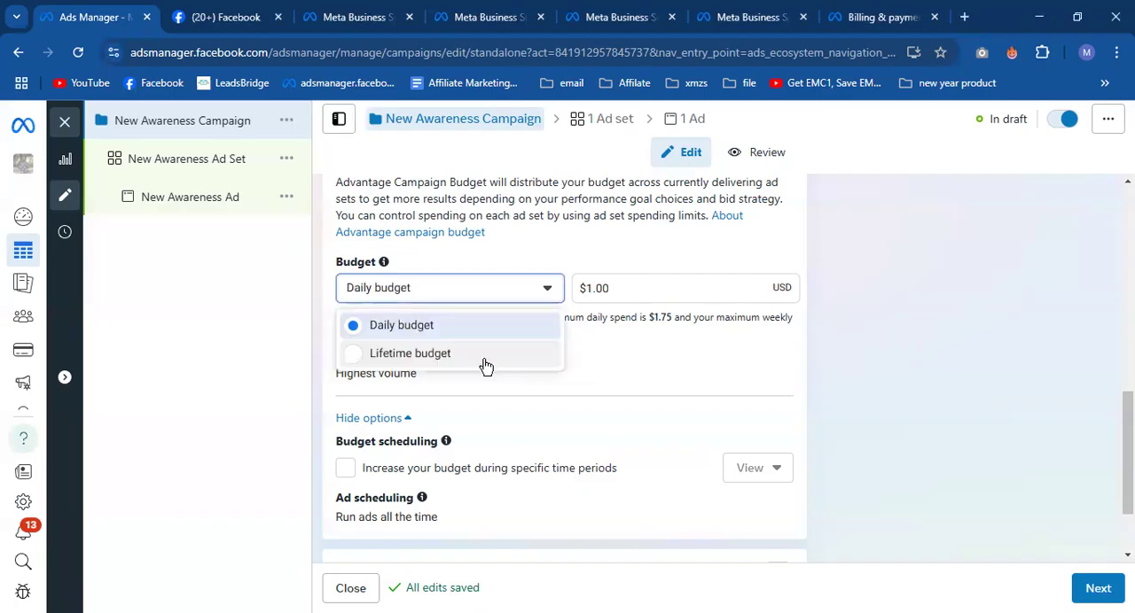
left_click(478, 355)
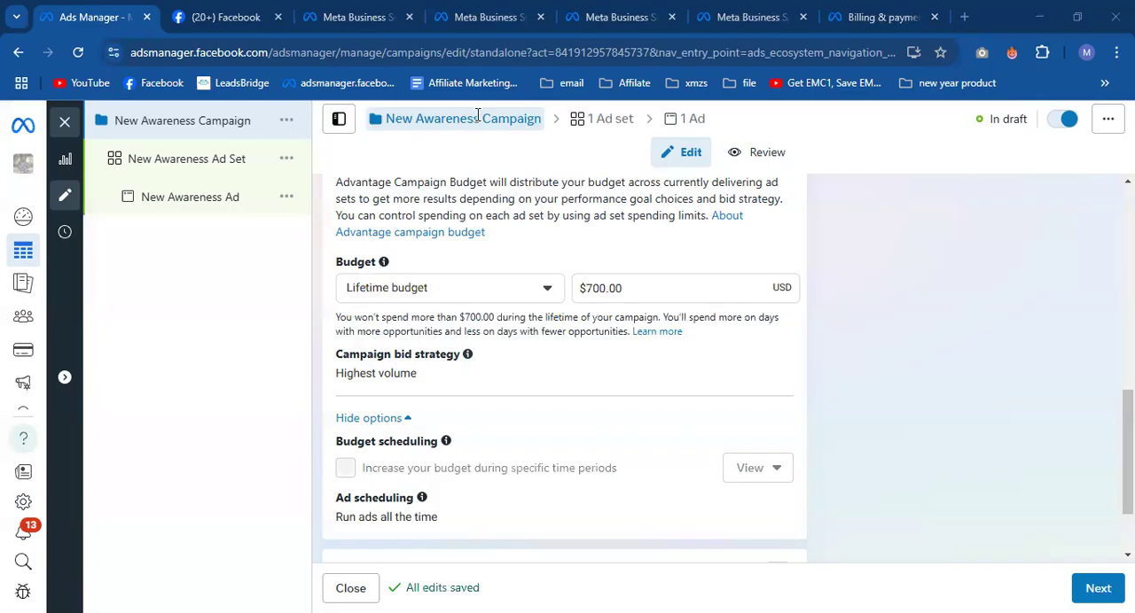
scroll(514, 337, "down", 1)
scroll(503, 294, "up", 1)
scroll(537, 301, "up", 2)
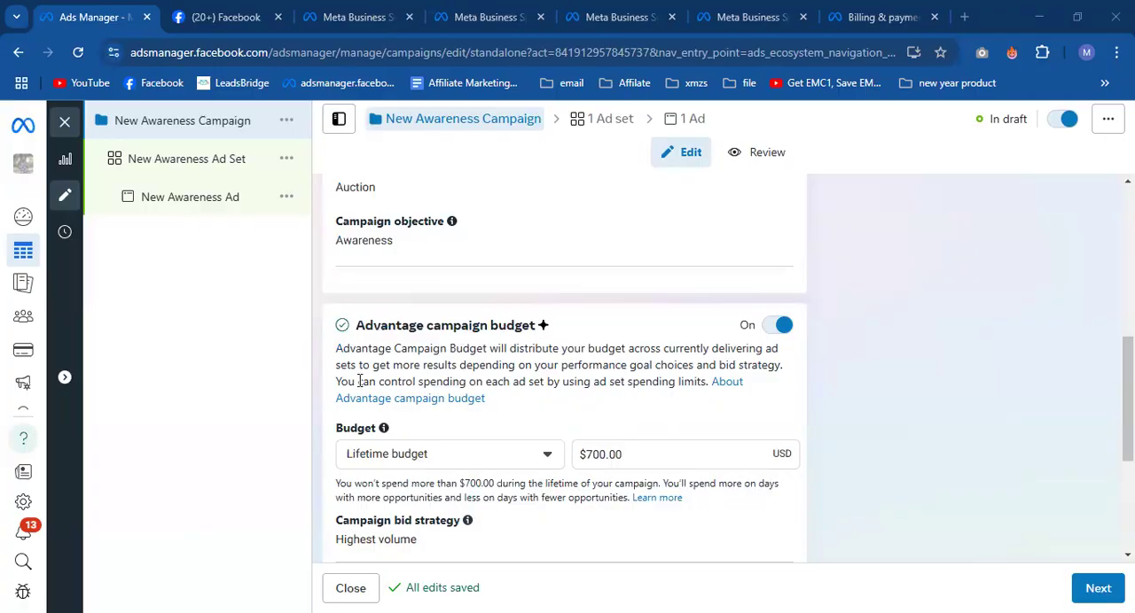
- Open New Awareness Ad Set and check how its Budget & schedule section handles the campaign-level budget
left_click(191, 170)
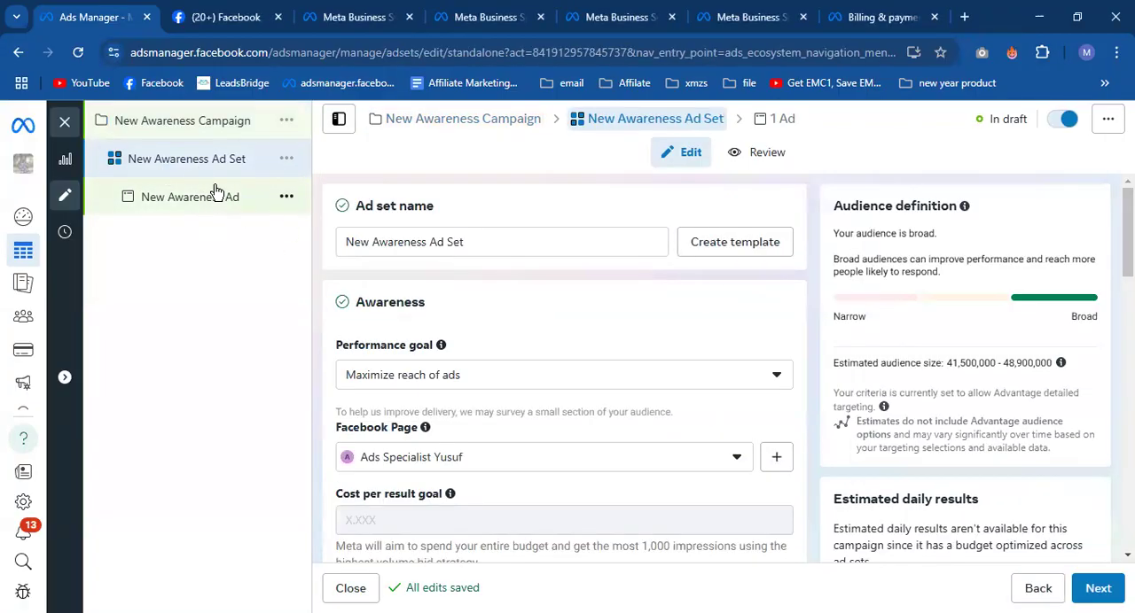
scroll(521, 443, "down", 6)
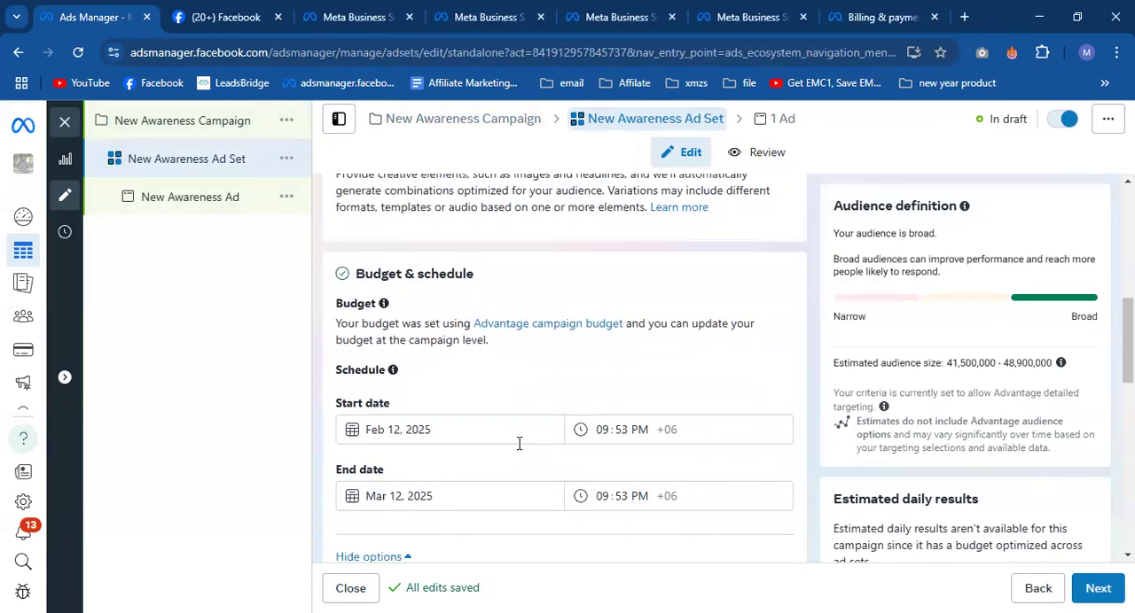
scroll(519, 443, "down", 1)
scroll(524, 400, "down", 3)
scroll(475, 400, "up", 3)
- Return to New Awareness Campaign and turn off Advantage campaign budget
left_click(203, 121)
scroll(737, 450, "down", 5)
left_click(778, 377)
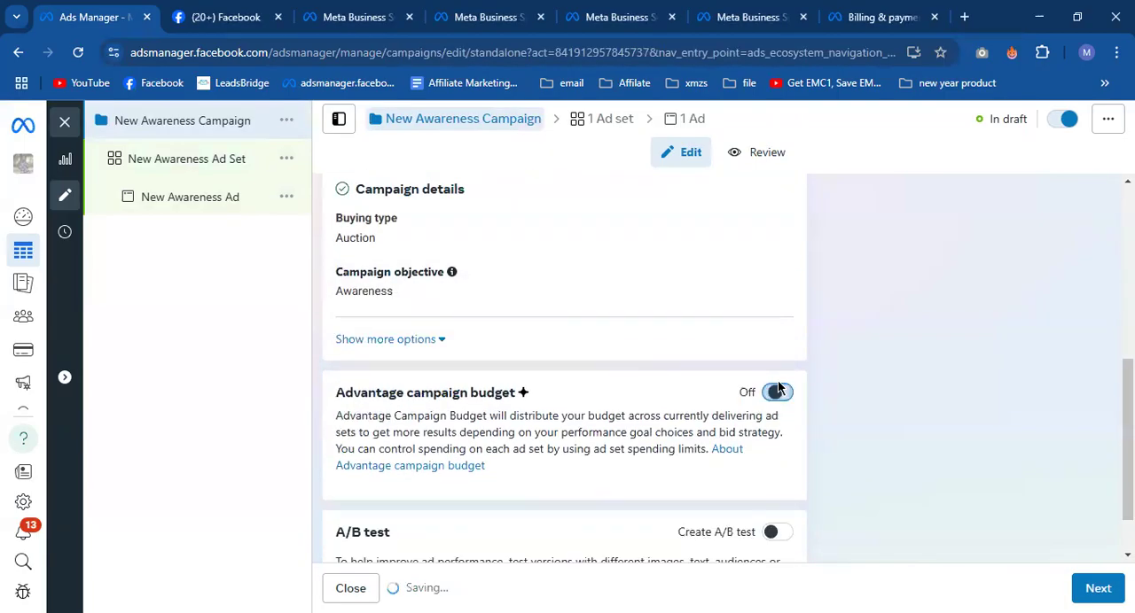
- Reopen New Awareness Ad Set and examine the budget options under Budget & schedule
left_click(203, 165)
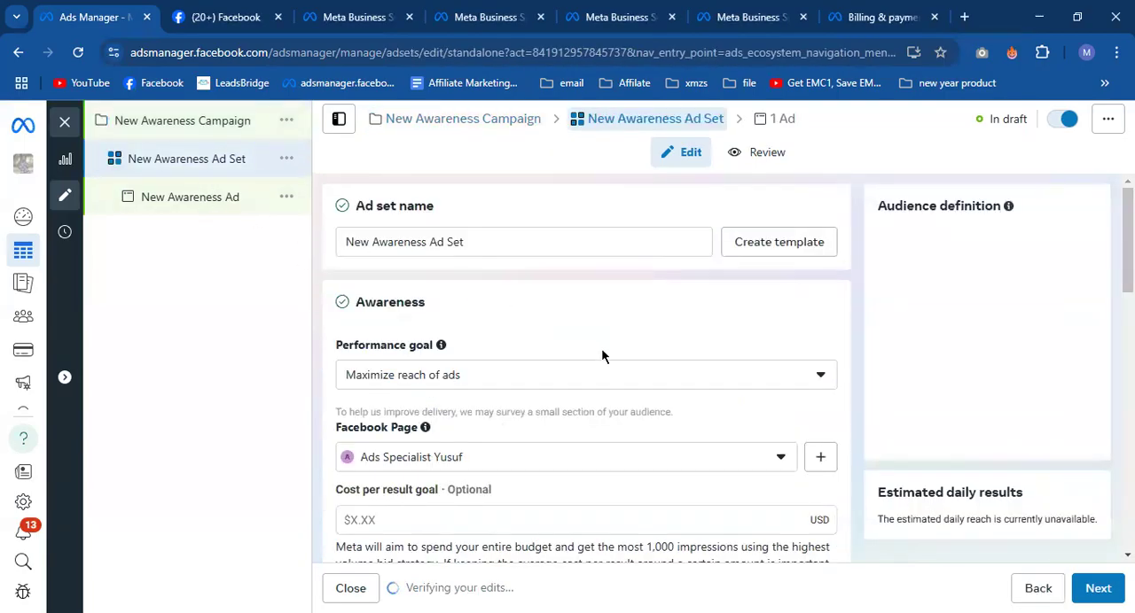
scroll(602, 351, "down", 3)
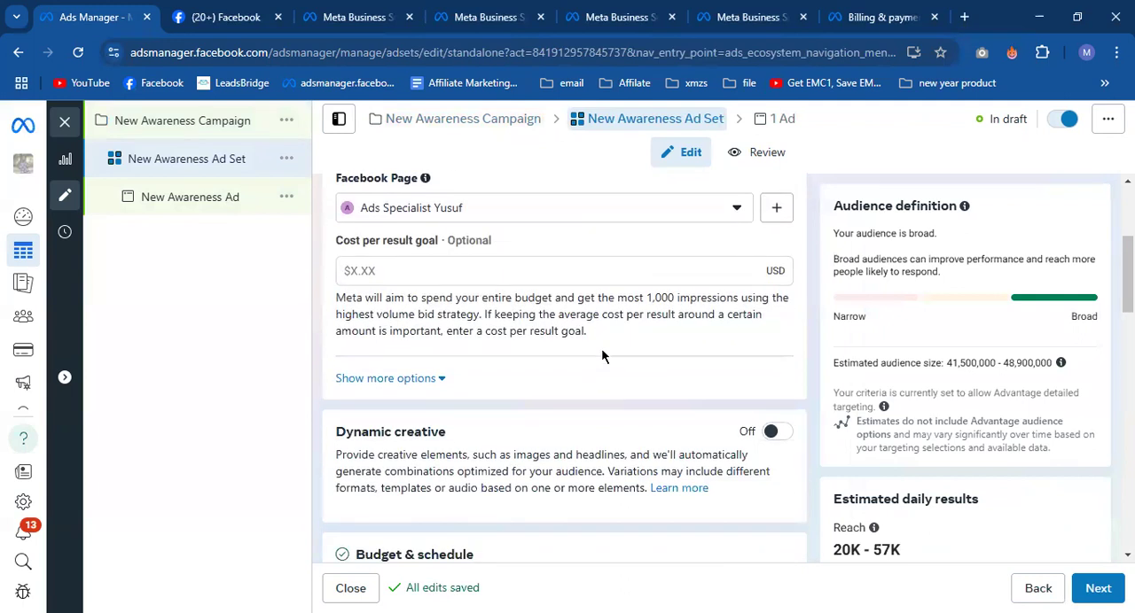
scroll(601, 354, "down", 3)
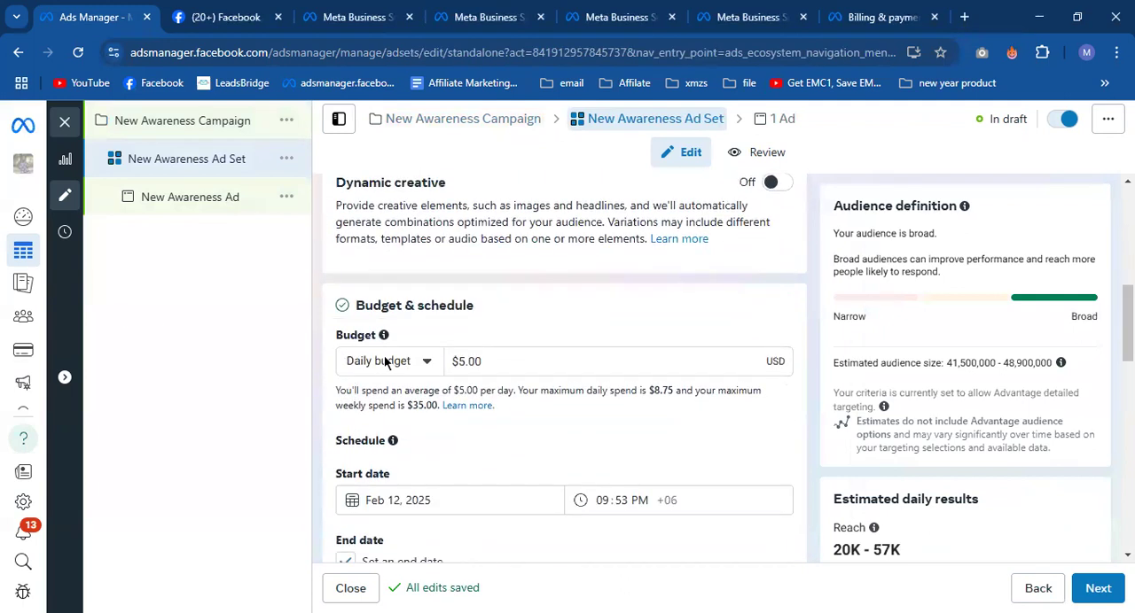
- Return to the campaign settings, then view the With and Without Campaign Budget Optimization comparison in the Google Docs file "Facebook ads ato z demo"
left_click(155, 121)
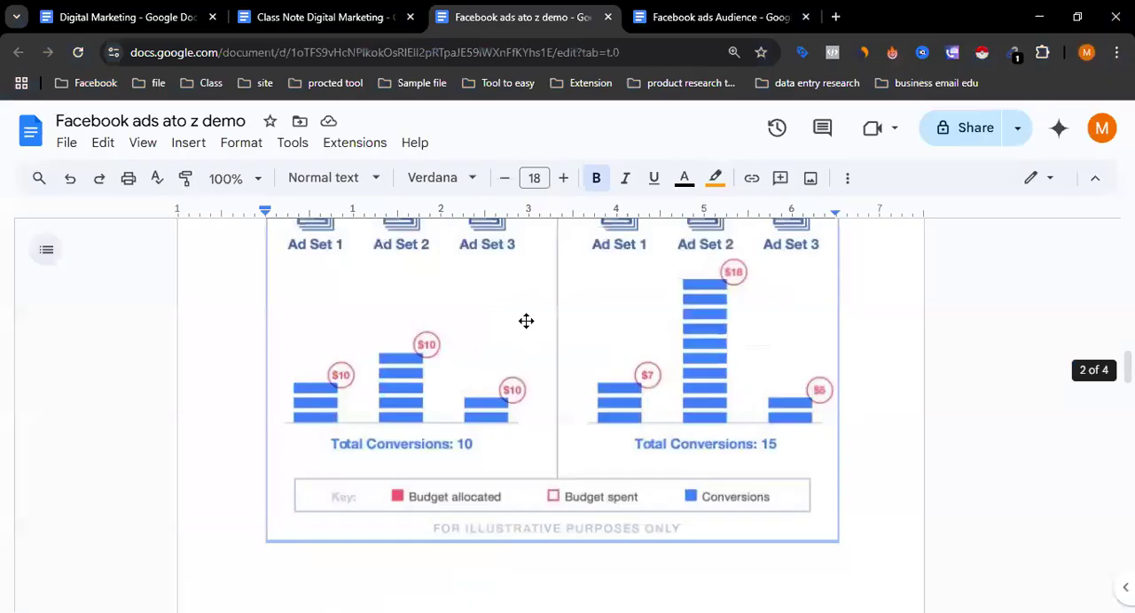
scroll(526, 321, "up", 2)
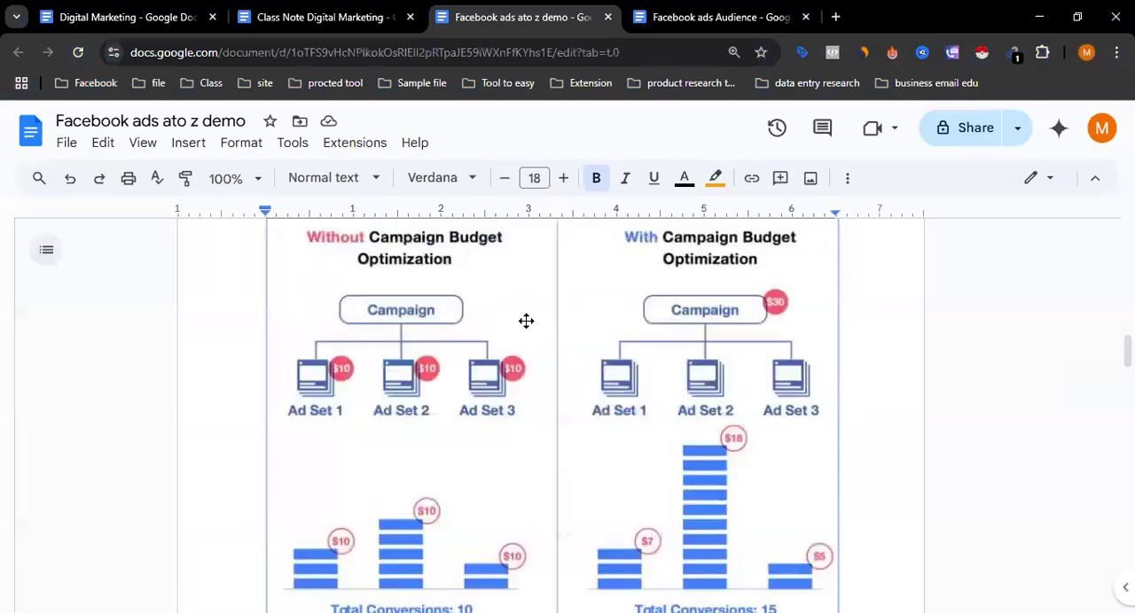
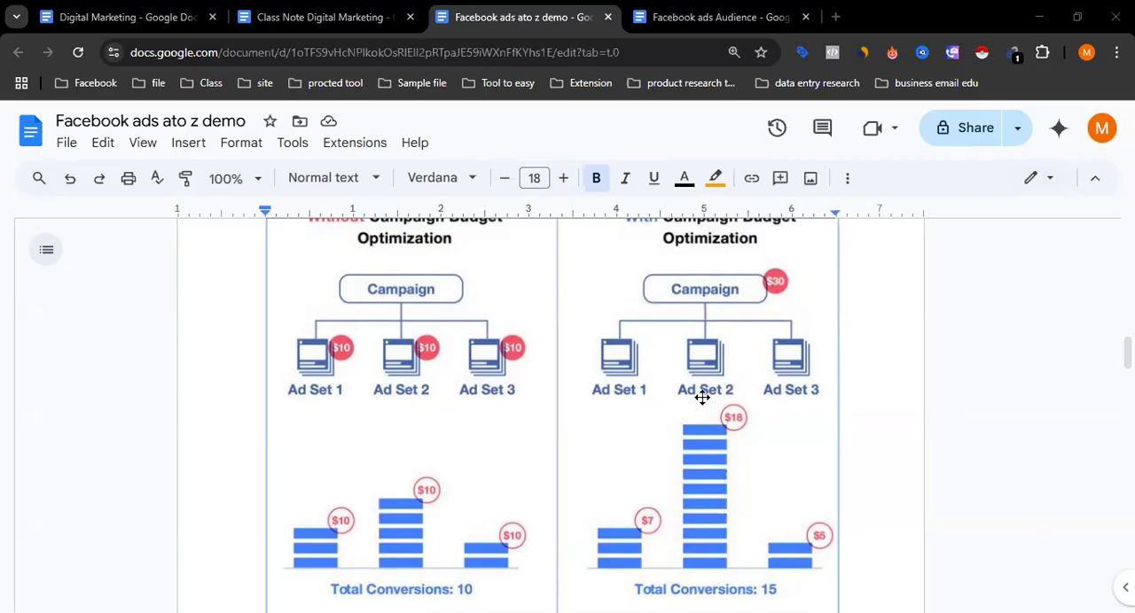
- Study how the campaign budget optimization diagram compares allocated budget, spent budget and conversions across the three ad sets
scroll(702, 398, "down", 1)
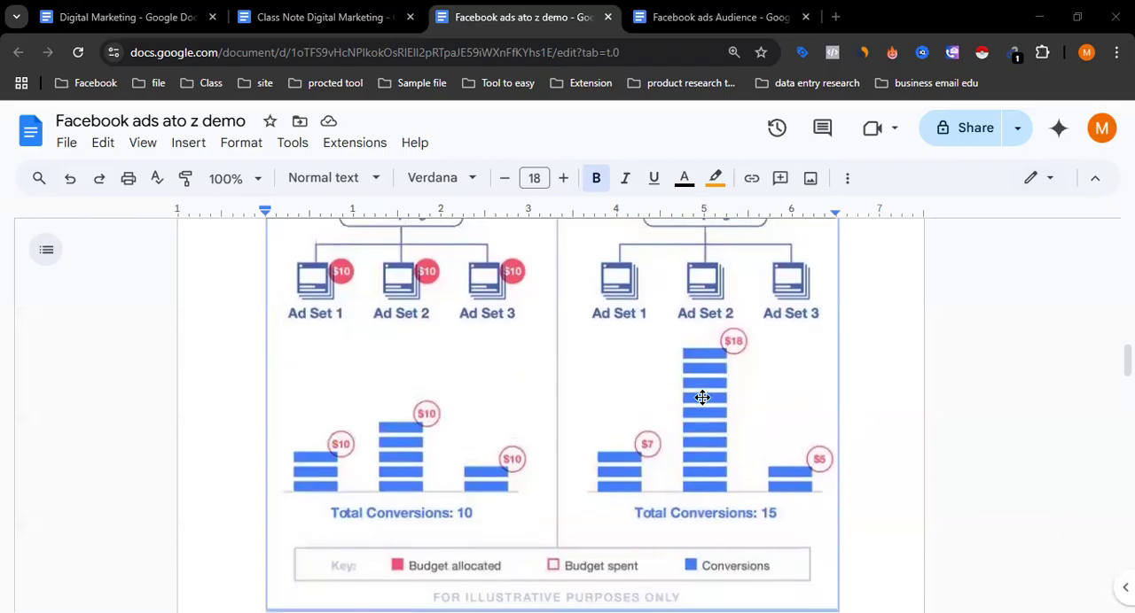
scroll(702, 398, "up", 1)
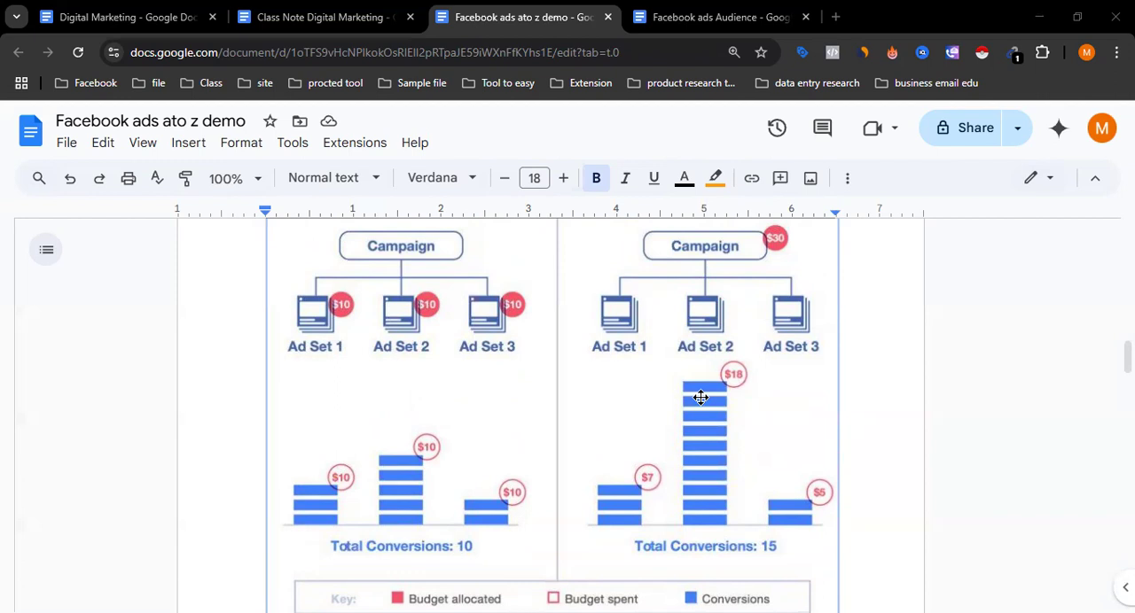
scroll(701, 398, "up", 1)
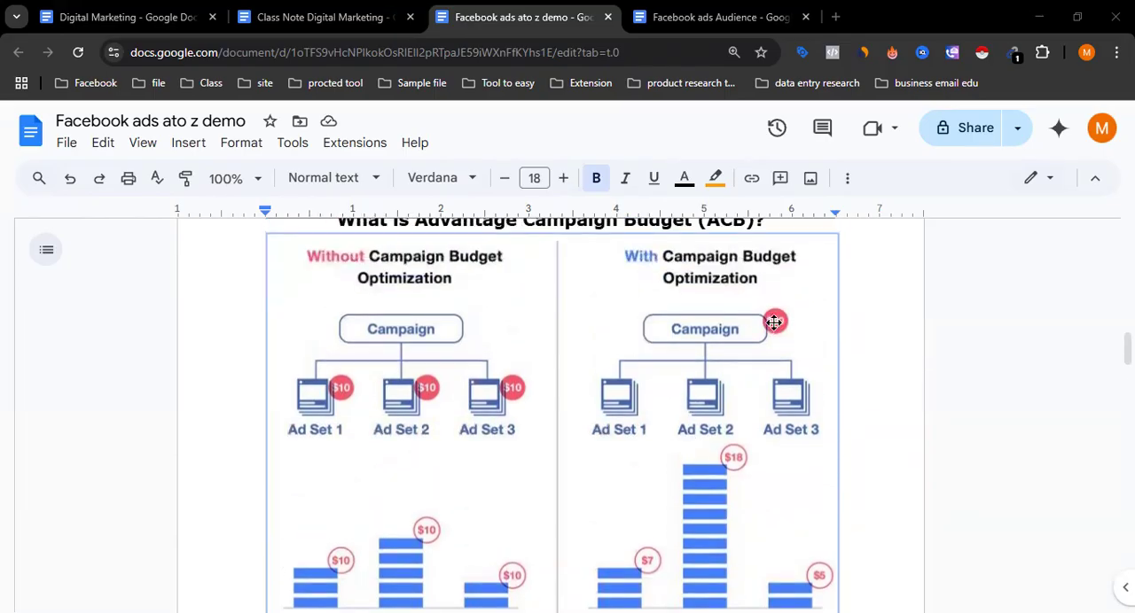
scroll(762, 327, "down", 1)
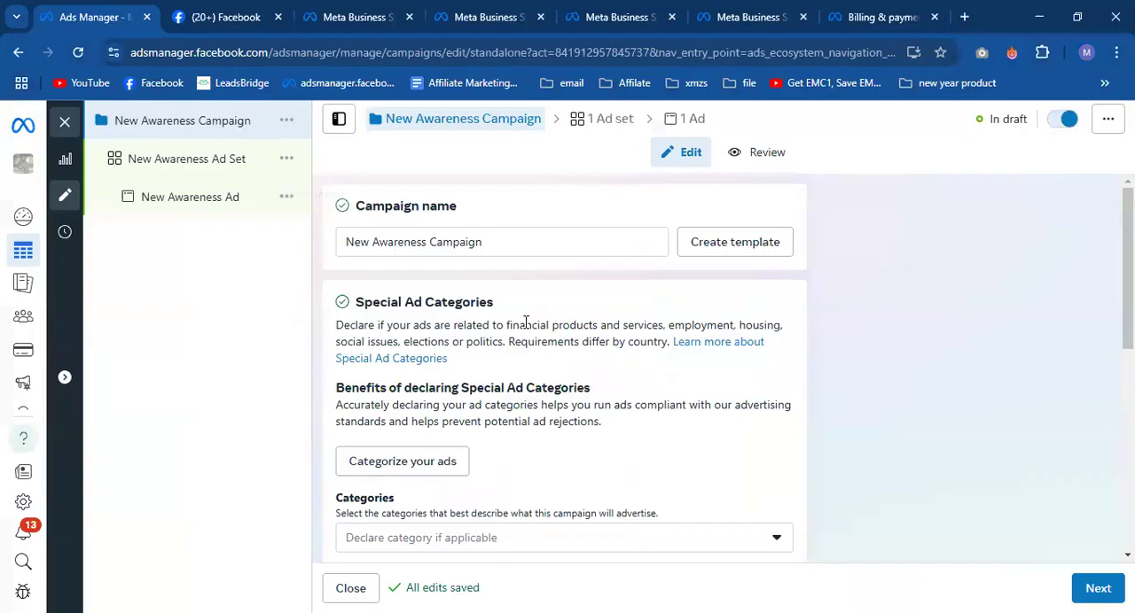
- Switch back to Meta Ads Manager and turn on Advantage campaign budget for New Awareness Campaign
scroll(562, 395, "down", 5)
scroll(550, 383, "down", 1)
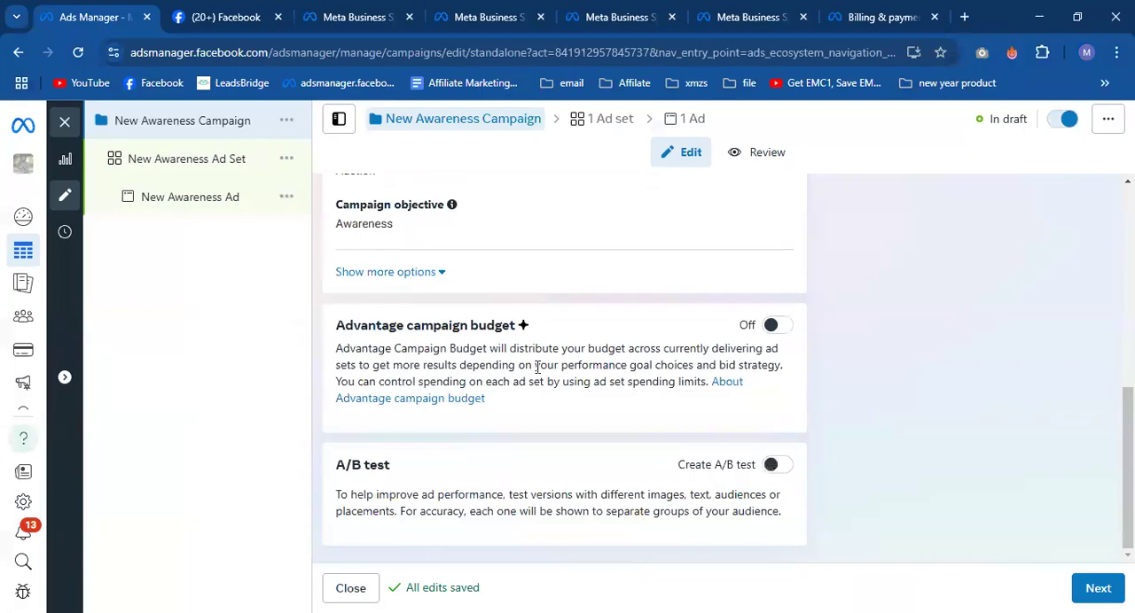
left_click(772, 326)
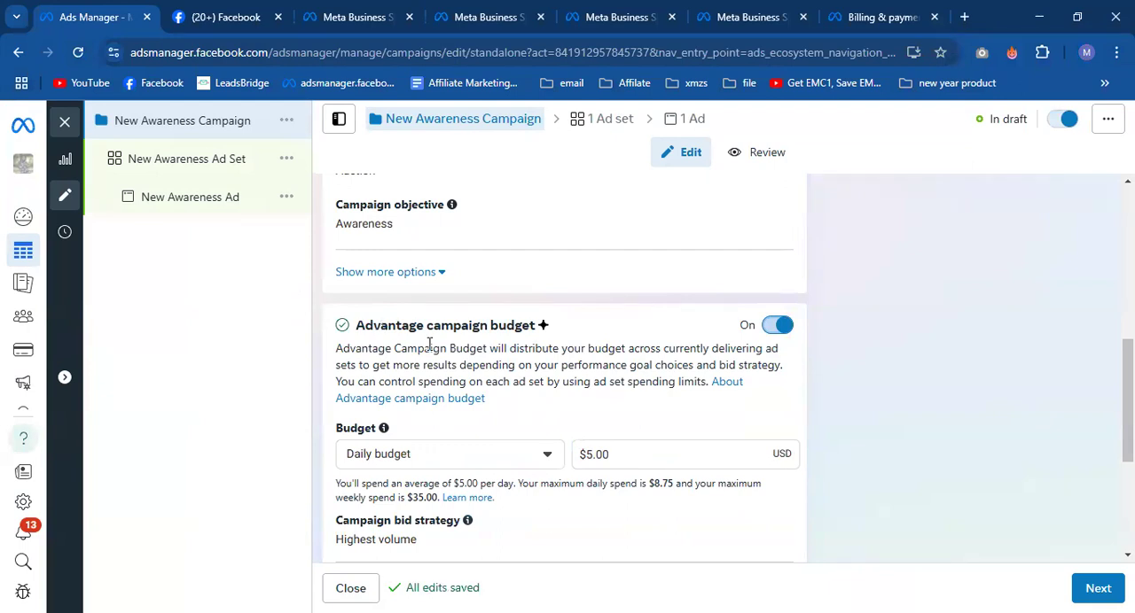
scroll(429, 344, "down", 2)
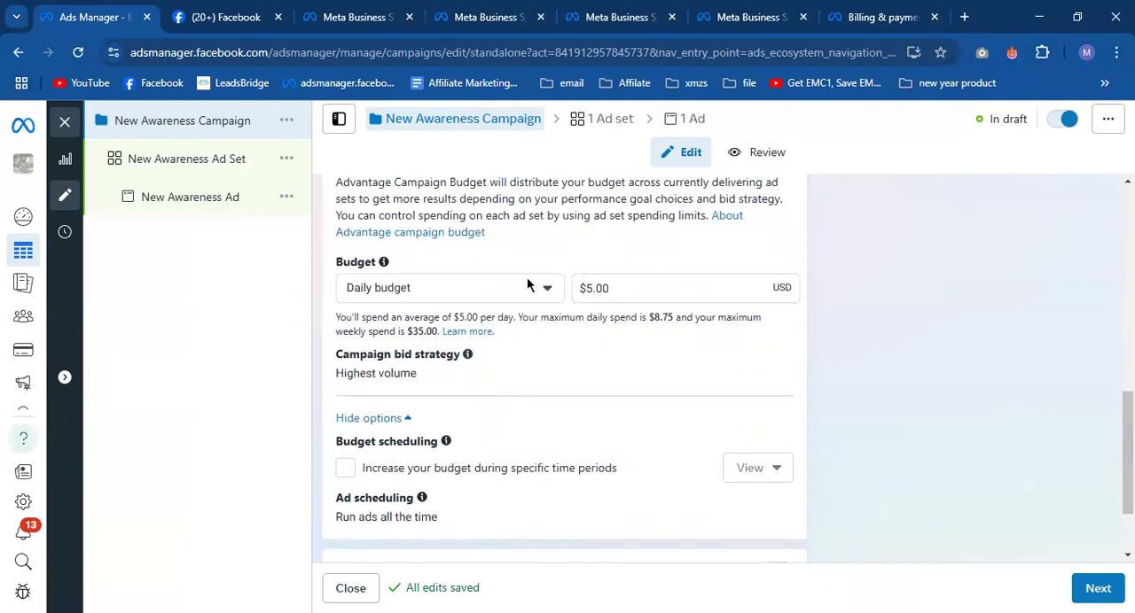
- Set the campaign's daily budget to $1.00 and check the maximum daily spend it allows
left_click(527, 285)
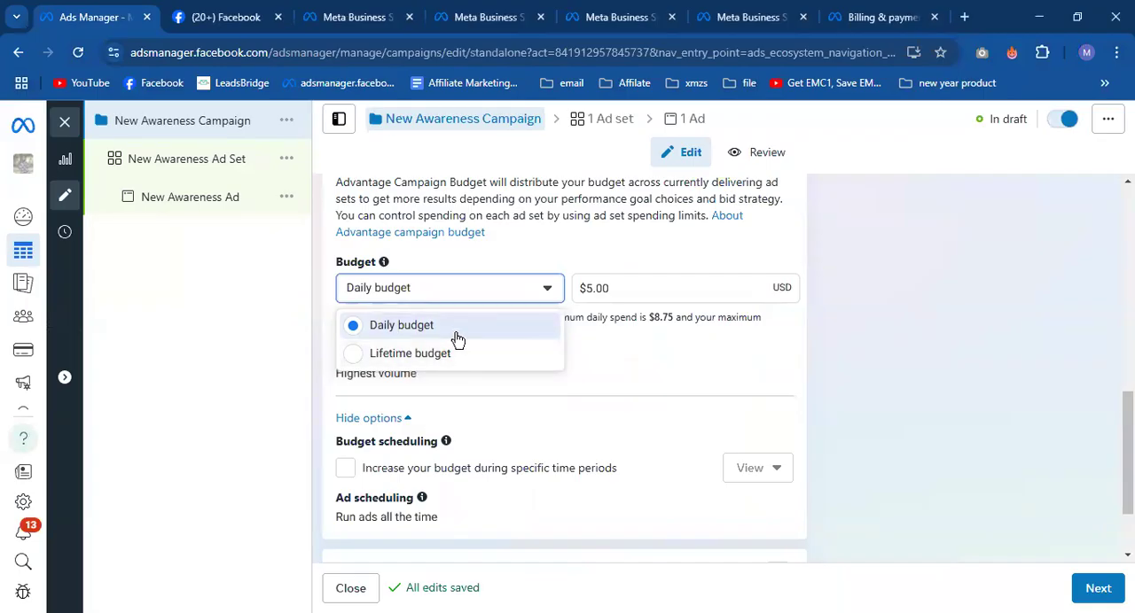
left_click(590, 287)
left_click_drag(589, 287, 576, 302)
type("1")
left_click(641, 398)
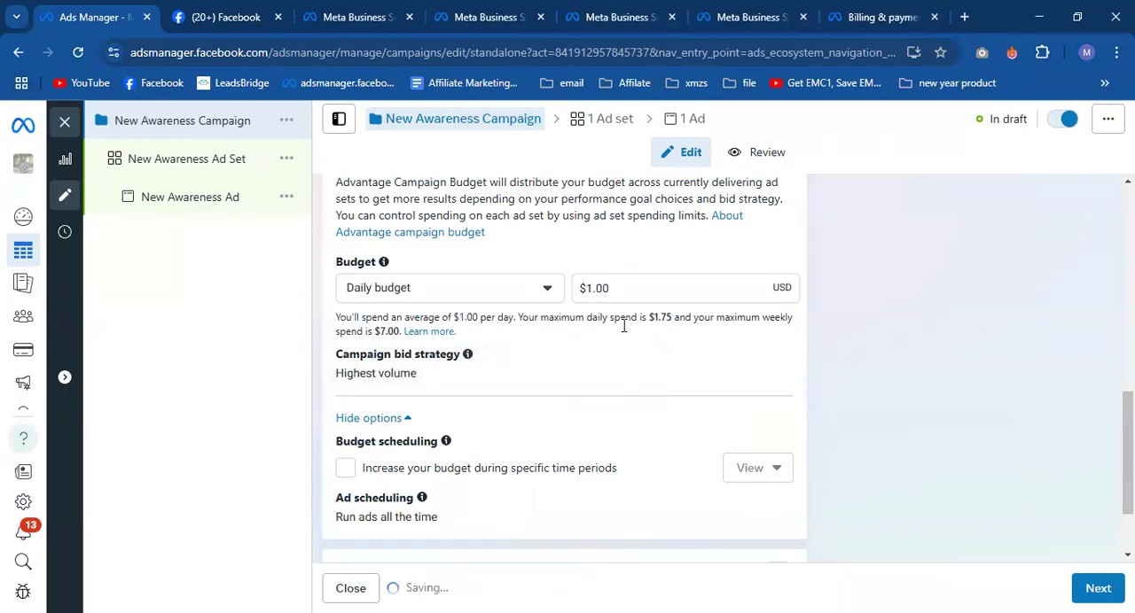
left_click_drag(651, 316, 678, 319)
left_click(674, 317)
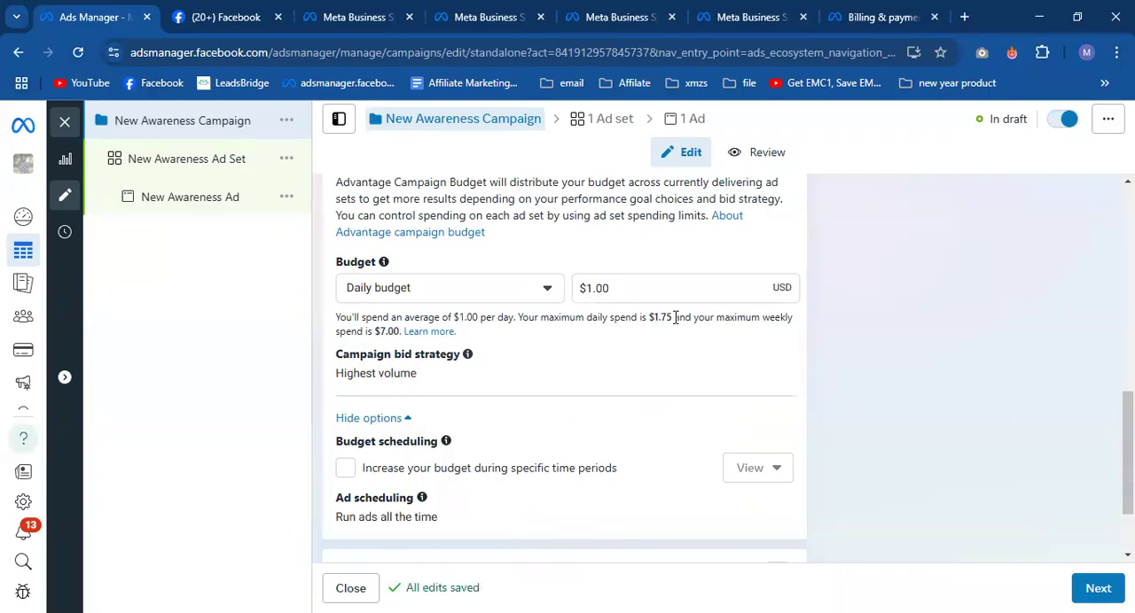
- Switch the campaign budget type to Lifetime budget and set the amount to $7.00
left_click(532, 289)
left_click(519, 353)
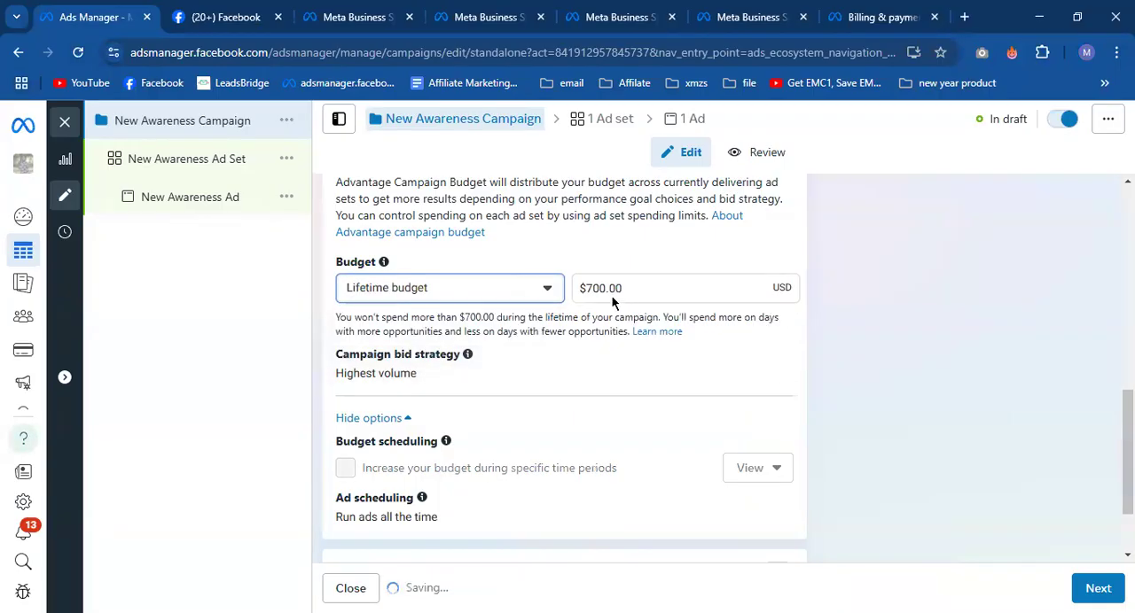
left_click_drag(587, 288, 624, 290)
key("BackSpace")
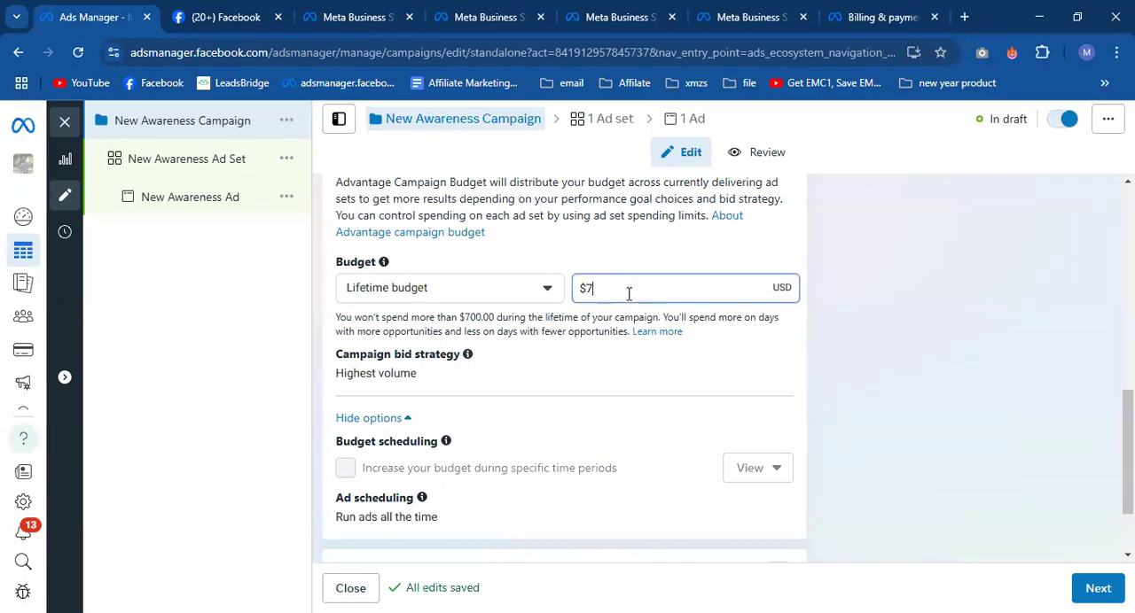
left_click(644, 388)
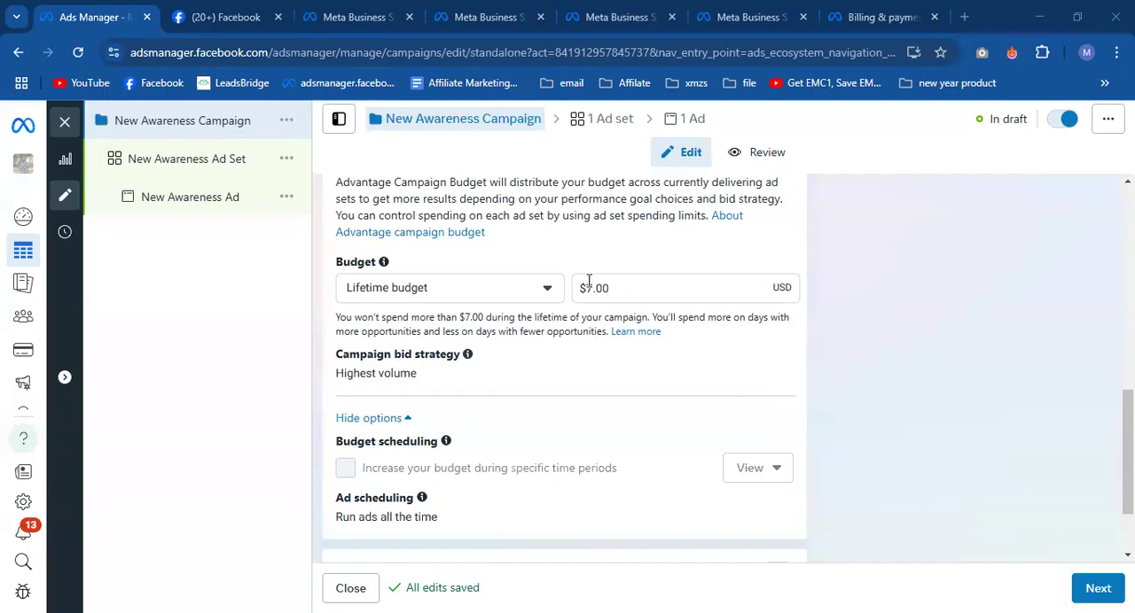
left_click_drag(586, 289, 612, 288)
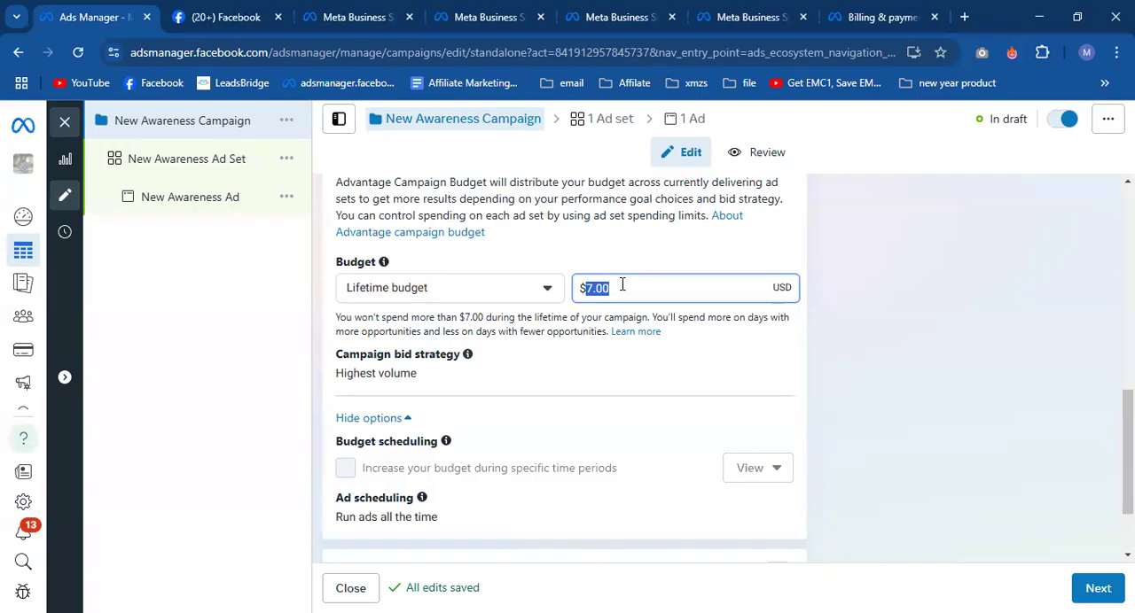
left_click(548, 312)
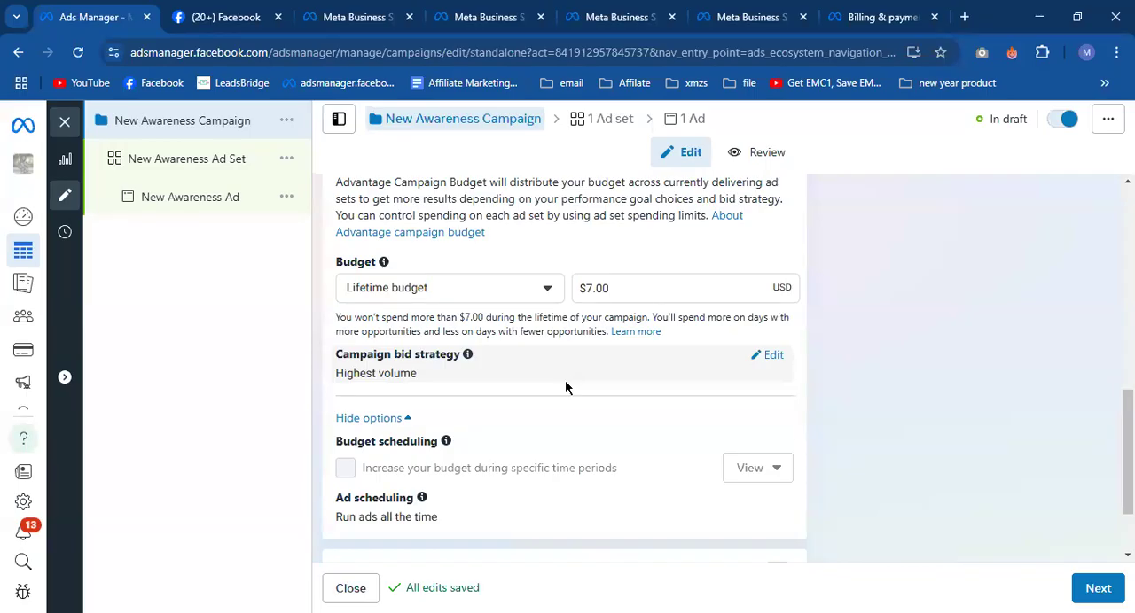
- Change the campaign budget back to Daily budget at $1.00 and recheck the maximum daily spend
left_click(541, 297)
left_click(491, 326)
left_click(583, 293)
left_click_drag(583, 292, 621, 286)
type("1")
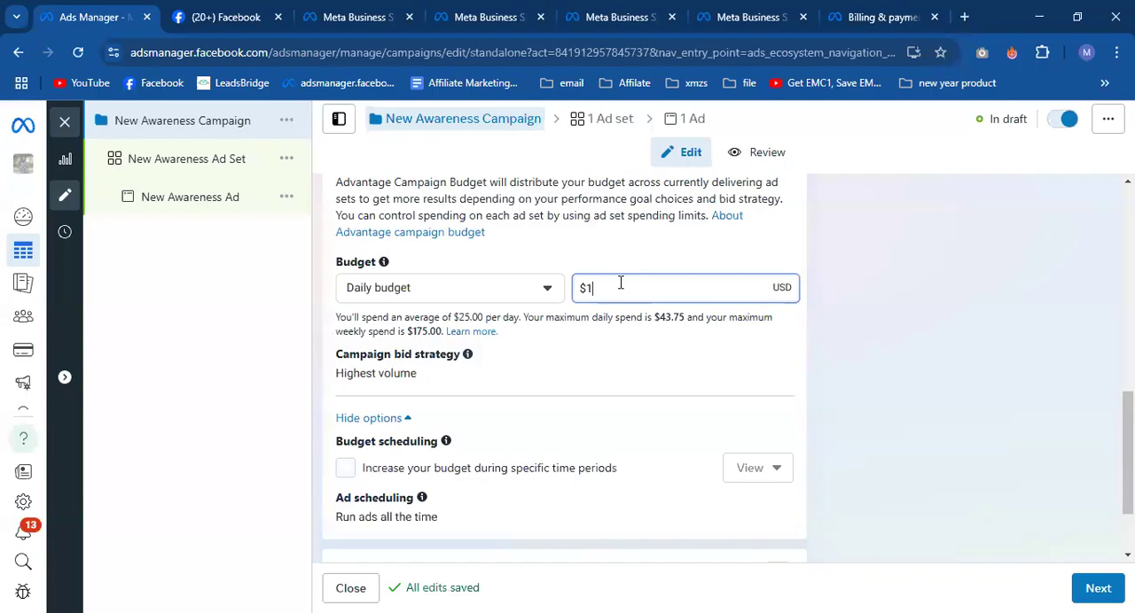
left_click(629, 258)
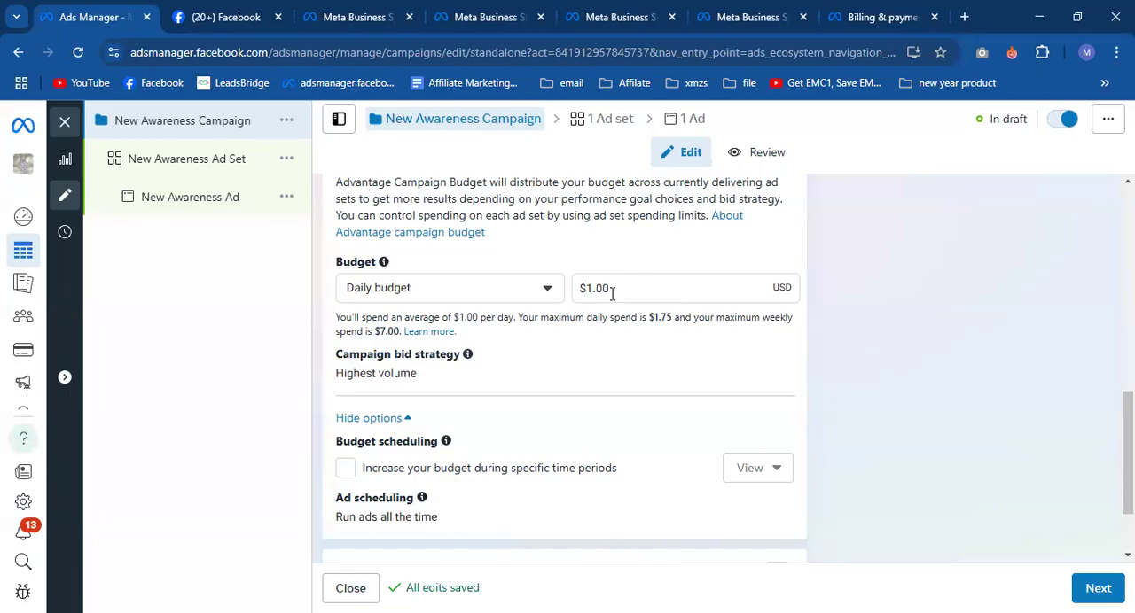
left_click_drag(611, 294, 572, 296)
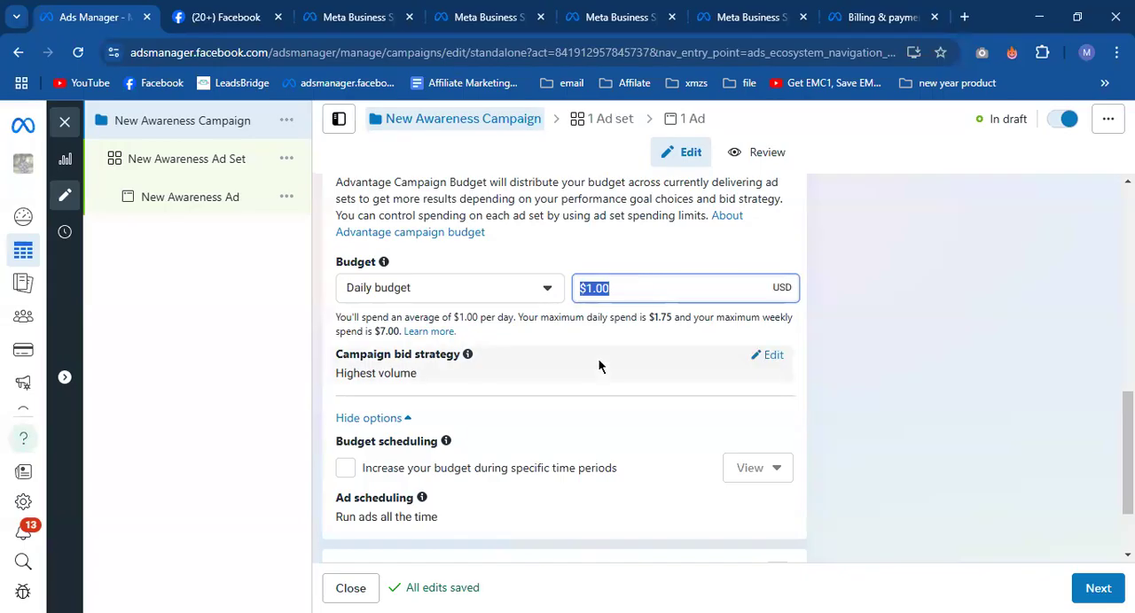
left_click(642, 318)
left_click_drag(642, 317, 686, 321)
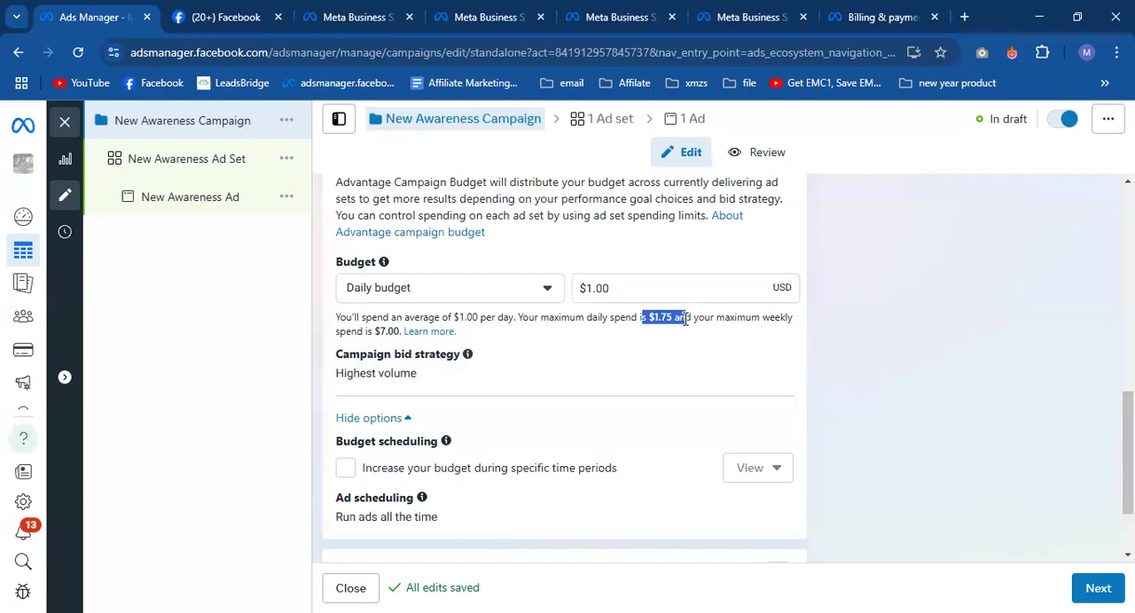
left_click(685, 321)
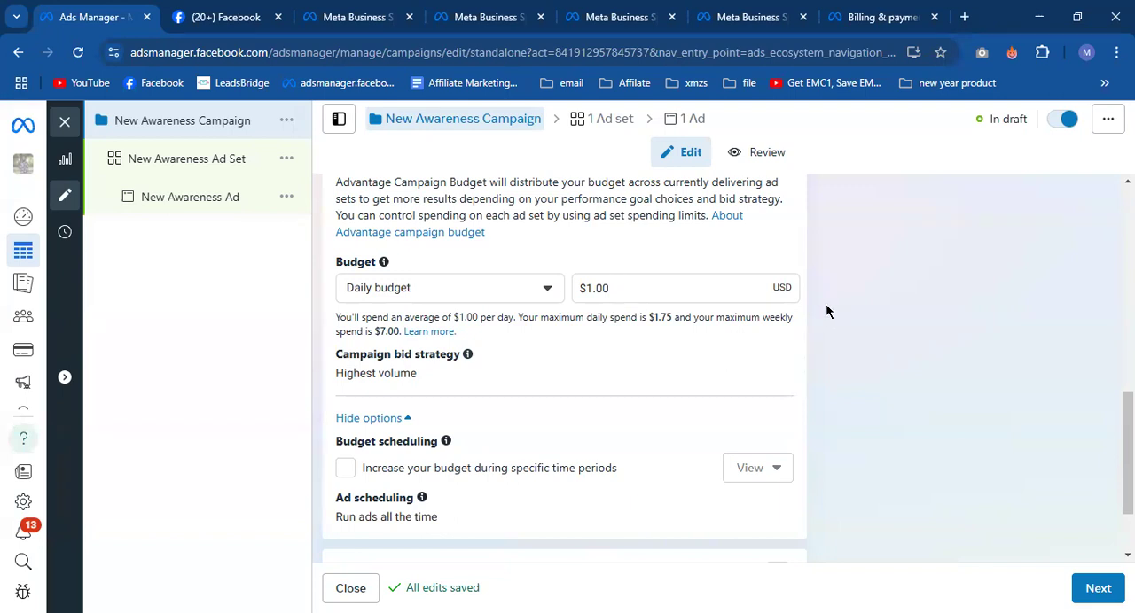
- Review the campaign's bid strategy, budget scheduling, ad scheduling and A/B test options alongside the daily budget
scroll(802, 319, "up", 5)
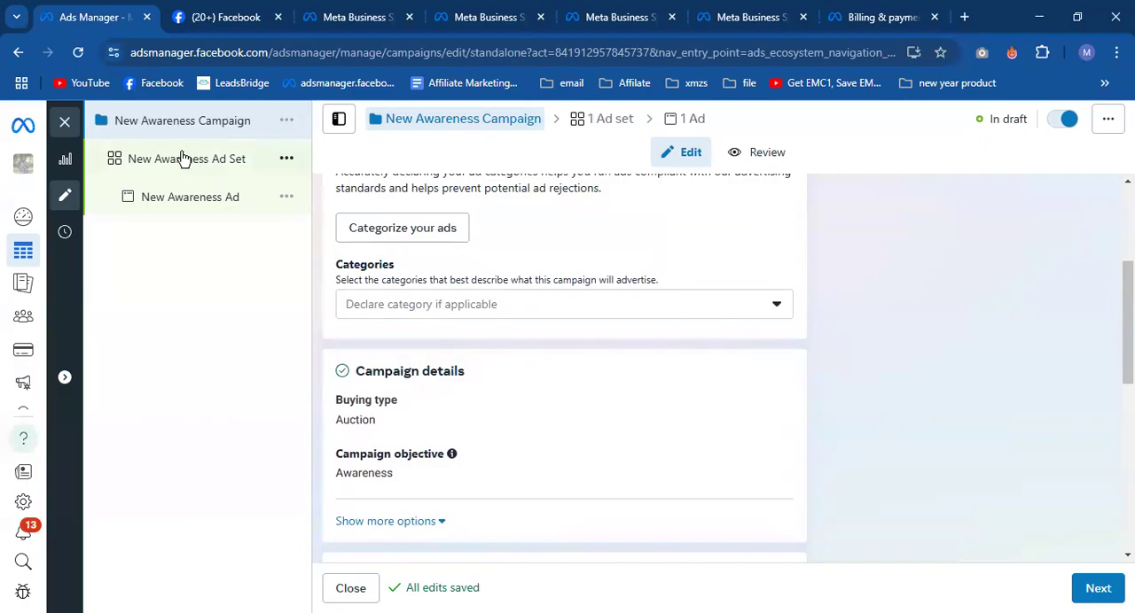
scroll(727, 293, "down", 7)
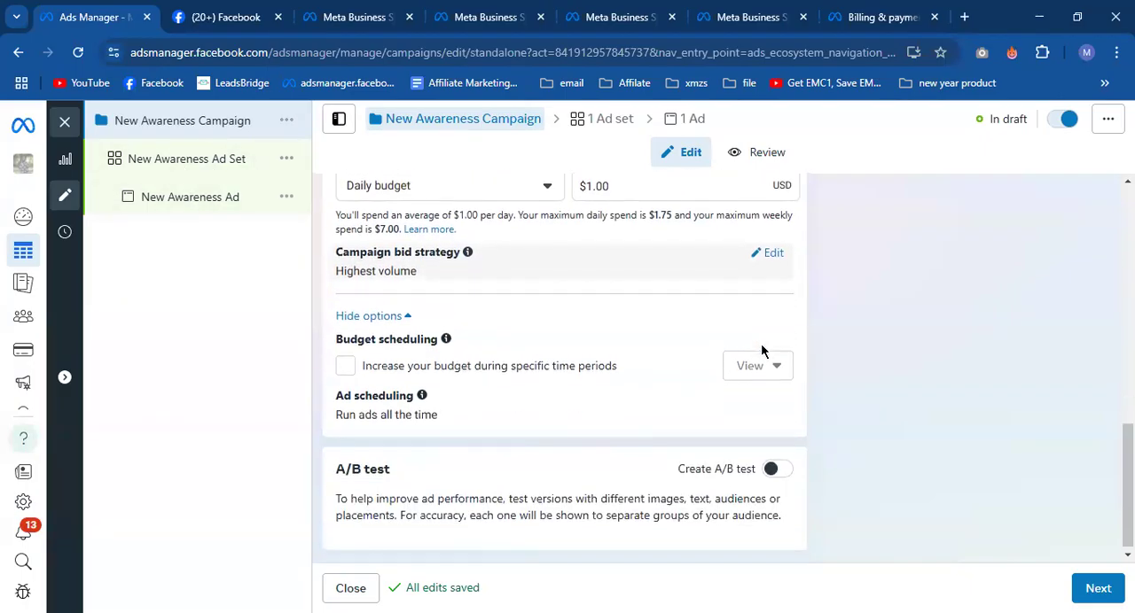
scroll(759, 344, "up", 3)
scroll(759, 343, "down", 3)
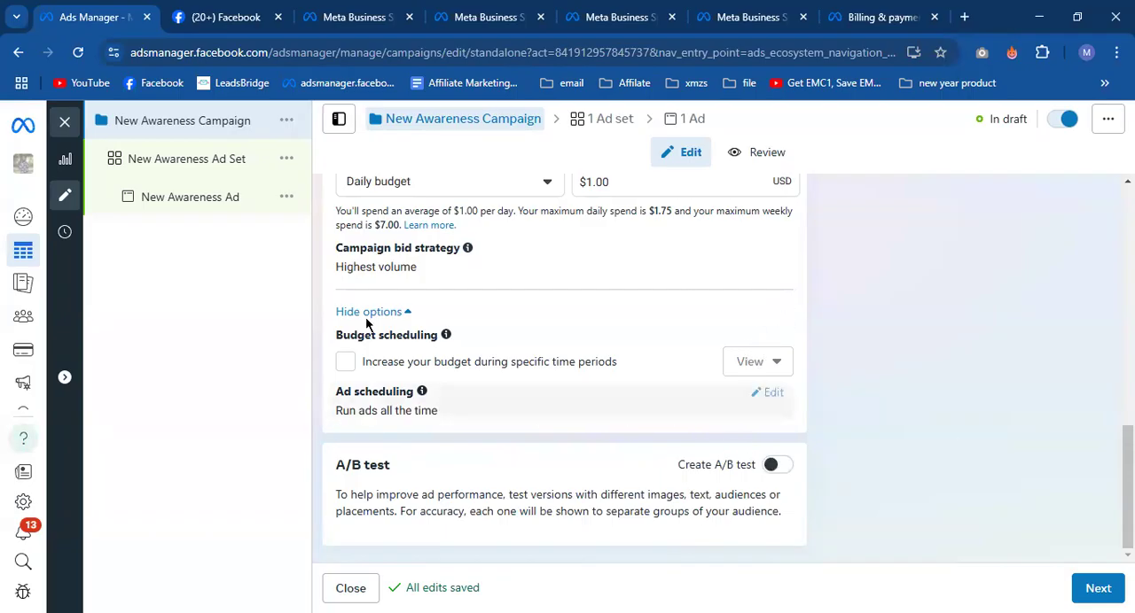
mouse_move(17, 334)
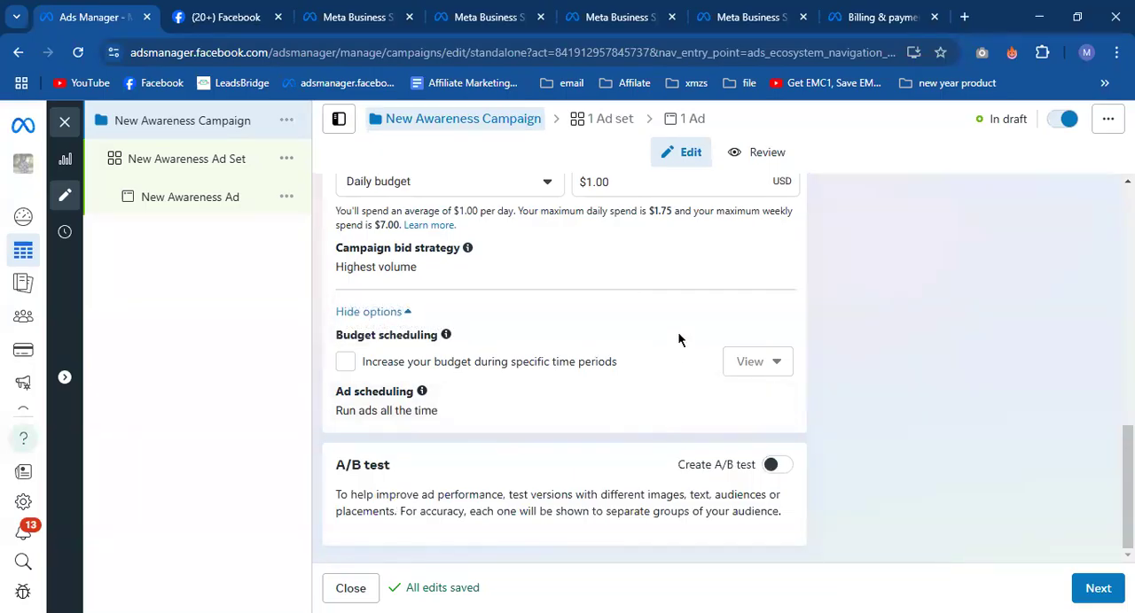
scroll(695, 339, "up", 1)
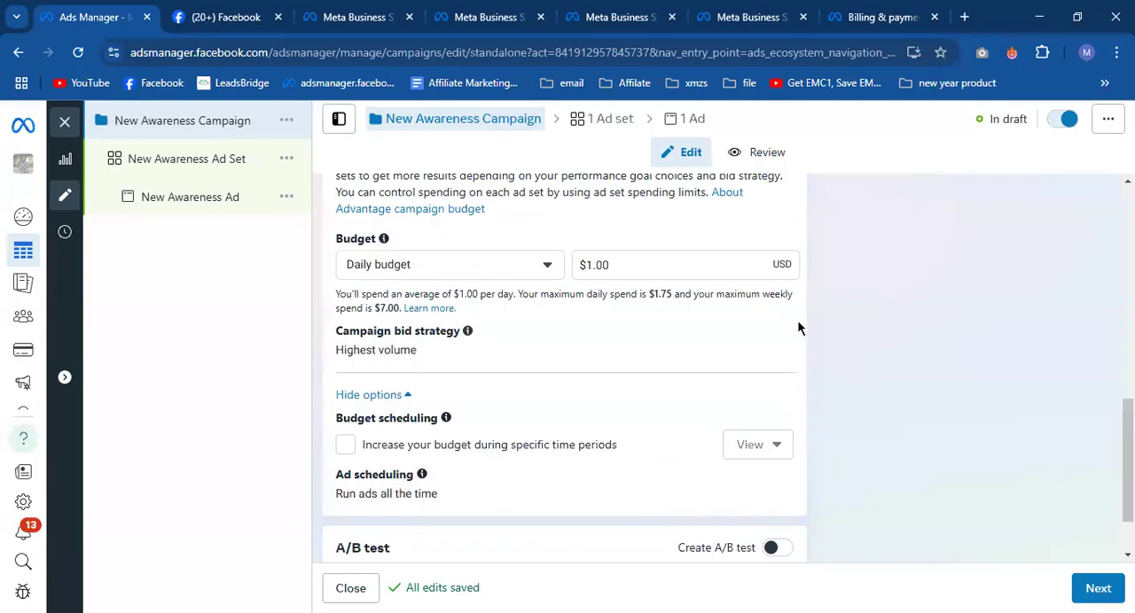
scroll(821, 311, "up", 1)
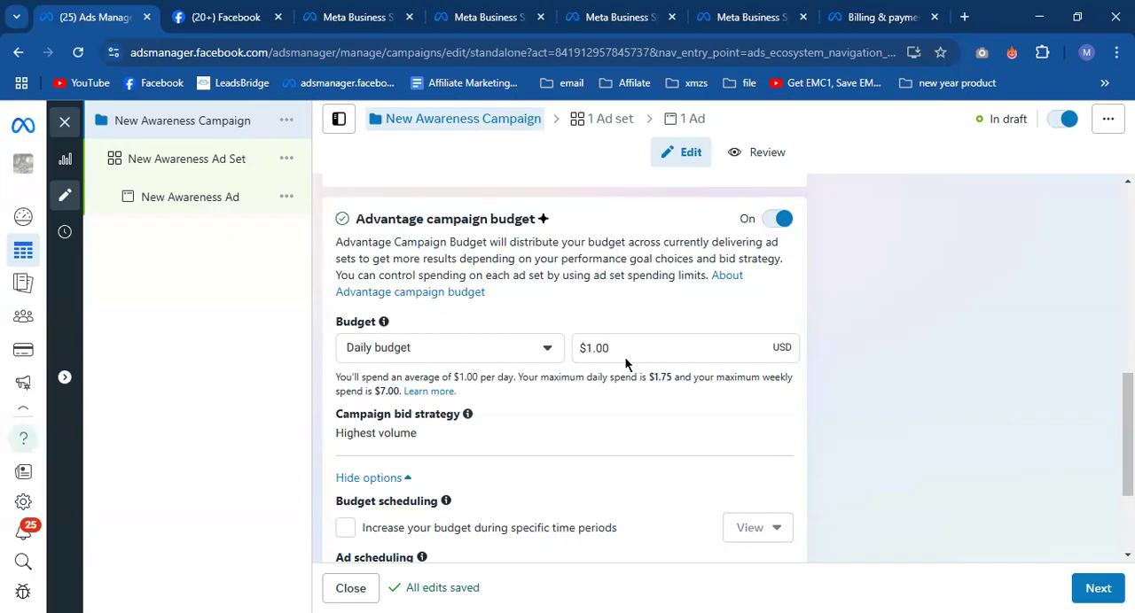
left_click_drag(612, 351, 575, 353)
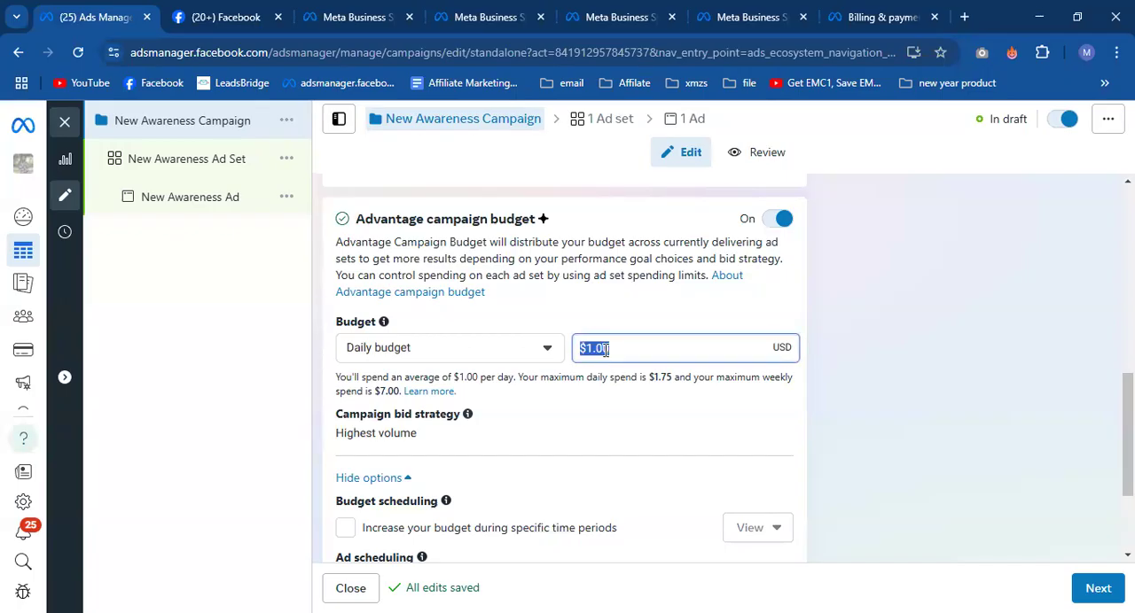
left_click(829, 414)
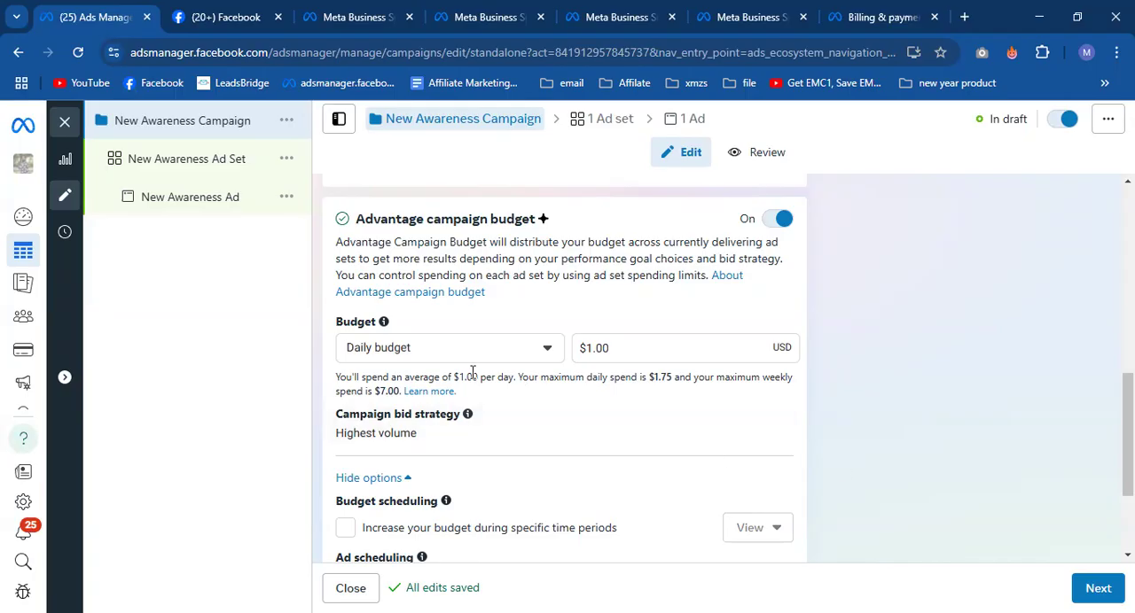
- Look back over the campaign name, Special Ad Categories and Campaign details sections
scroll(444, 382, "up", 5)
scroll(448, 363, "up", 1)
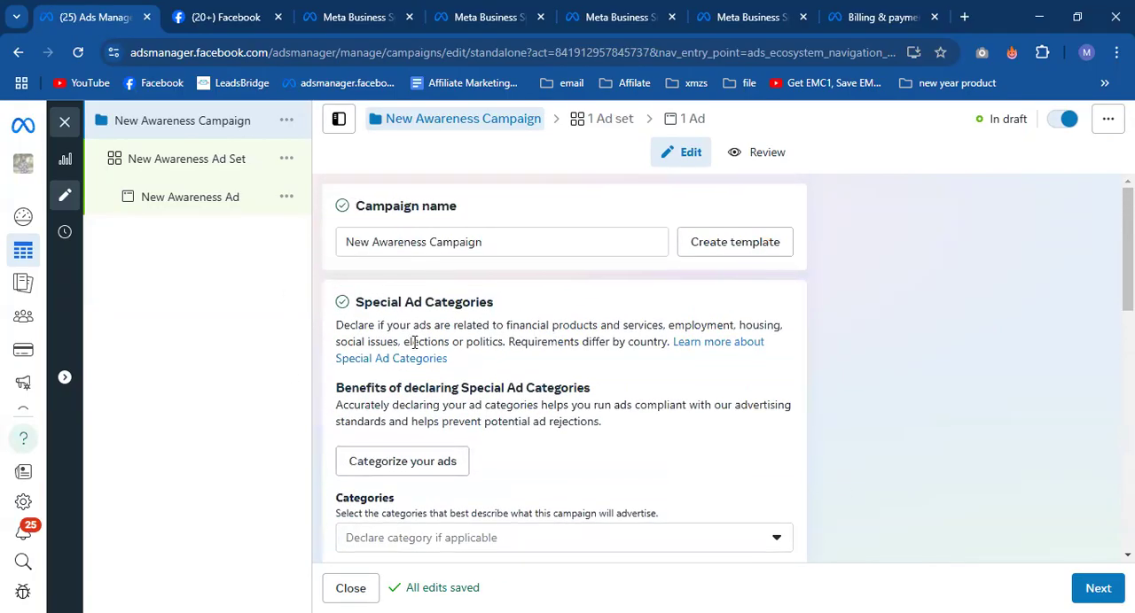
scroll(615, 373, "down", 8)
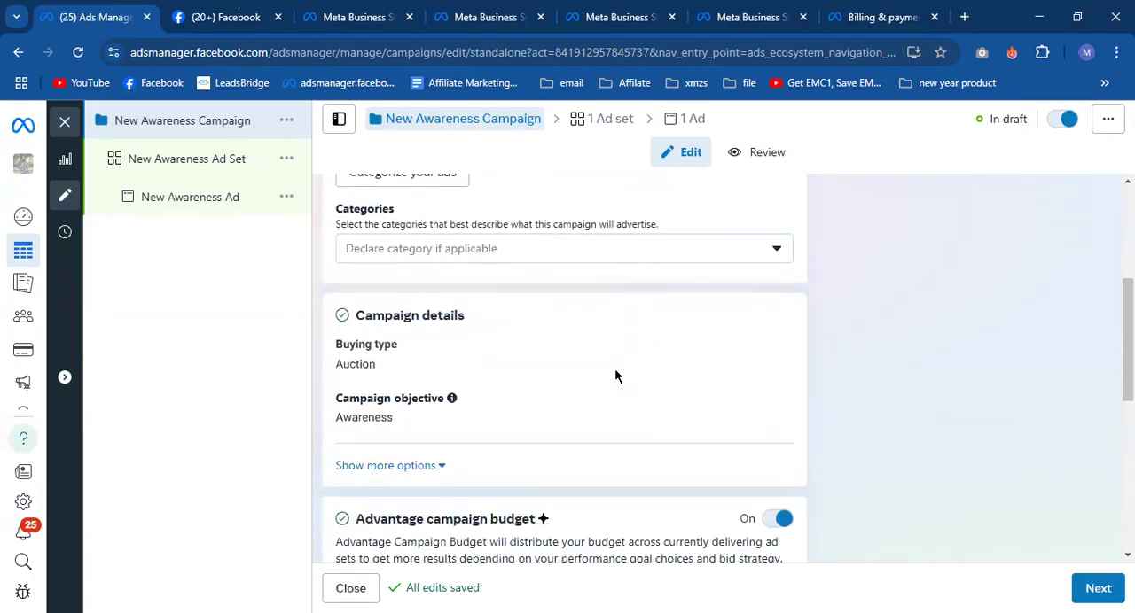
scroll(668, 392, "up", 5)
scroll(669, 393, "up", 4)
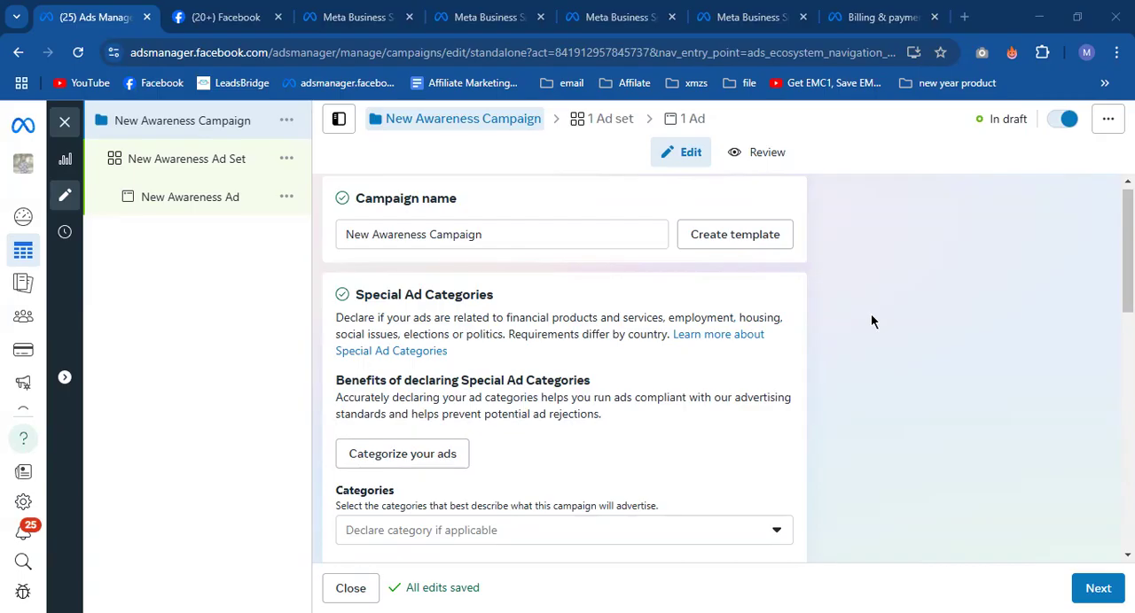
scroll(410, 318, "up", 1)
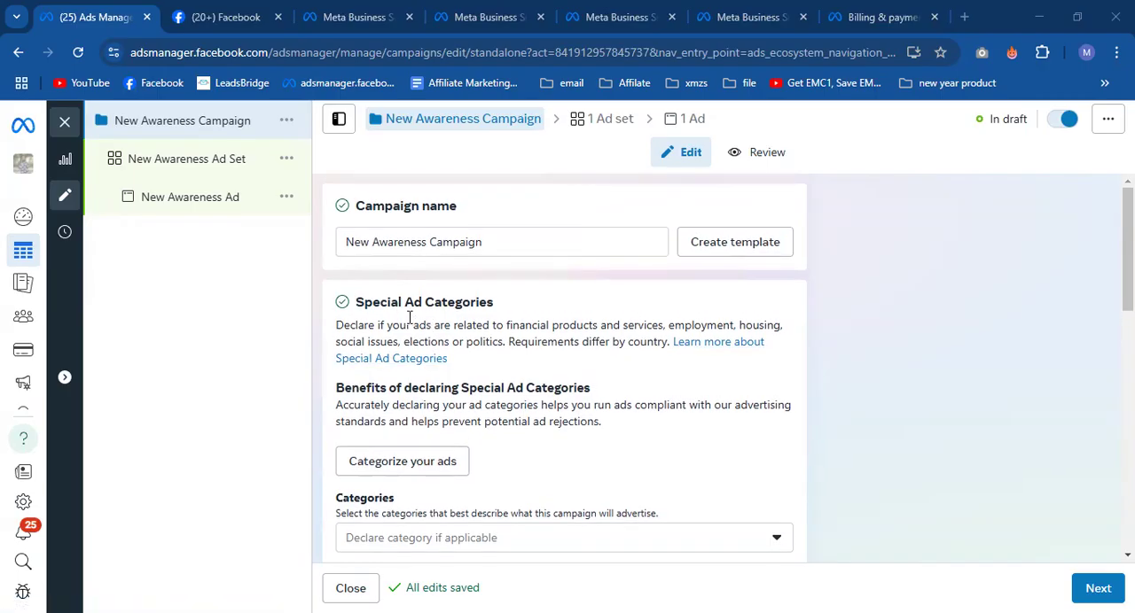
- Close the campaign editor without publishing, then permanently delete the draft New Awareness Campaign
left_click(71, 128)
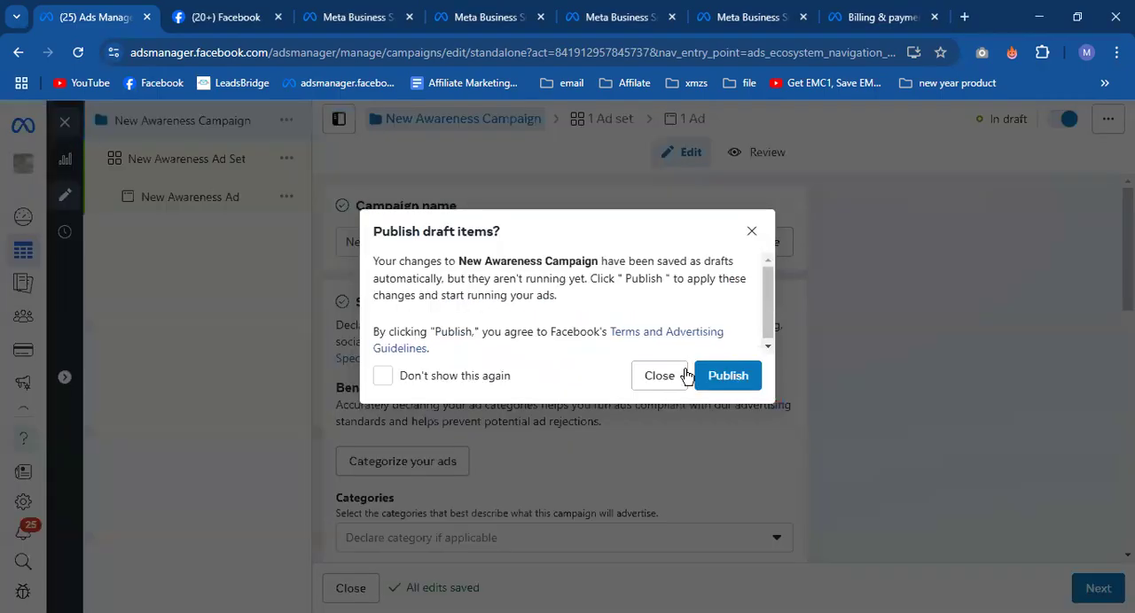
left_click(752, 231)
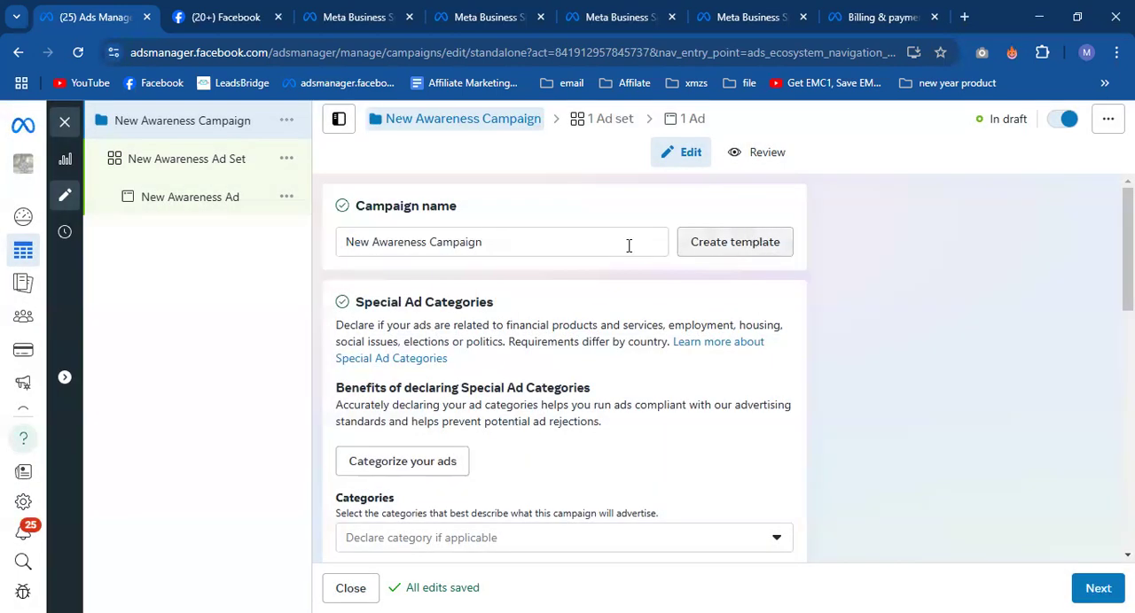
left_click(66, 126)
left_click(660, 376)
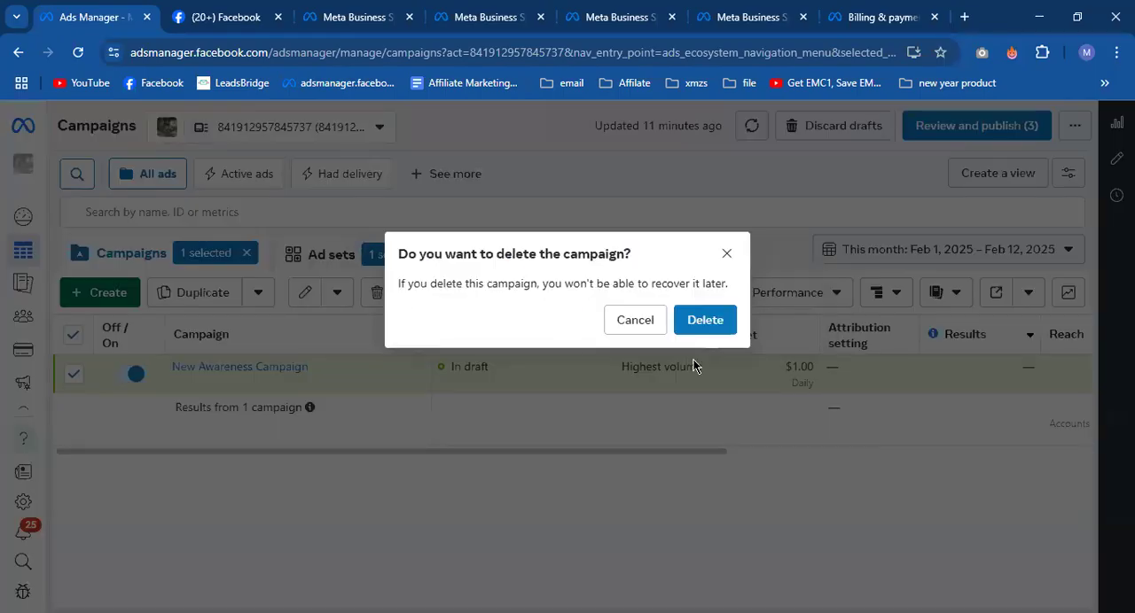
left_click(710, 324)
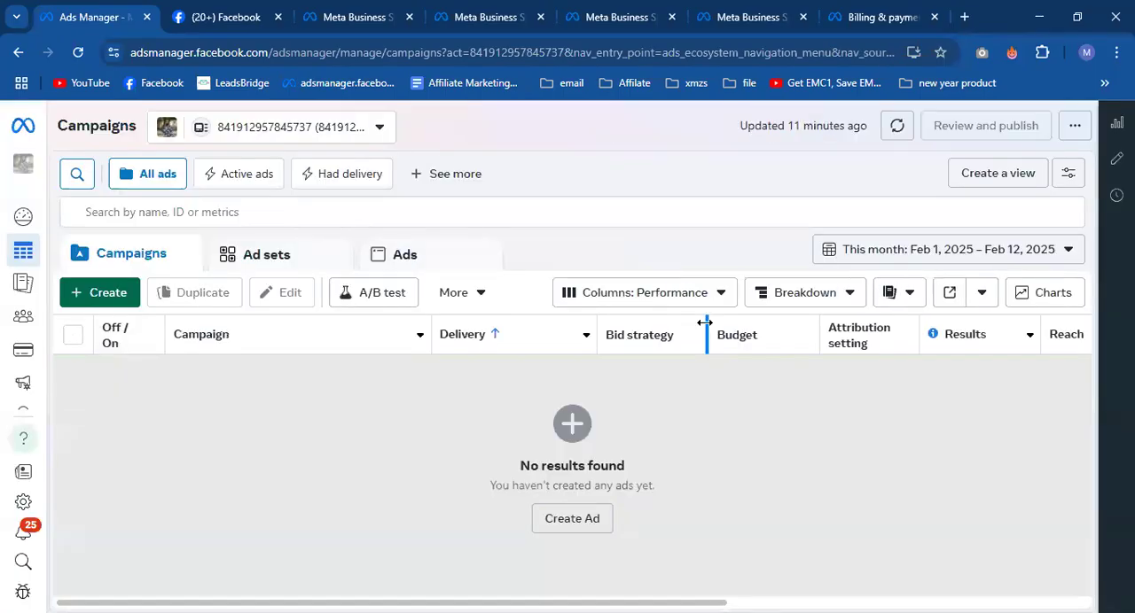